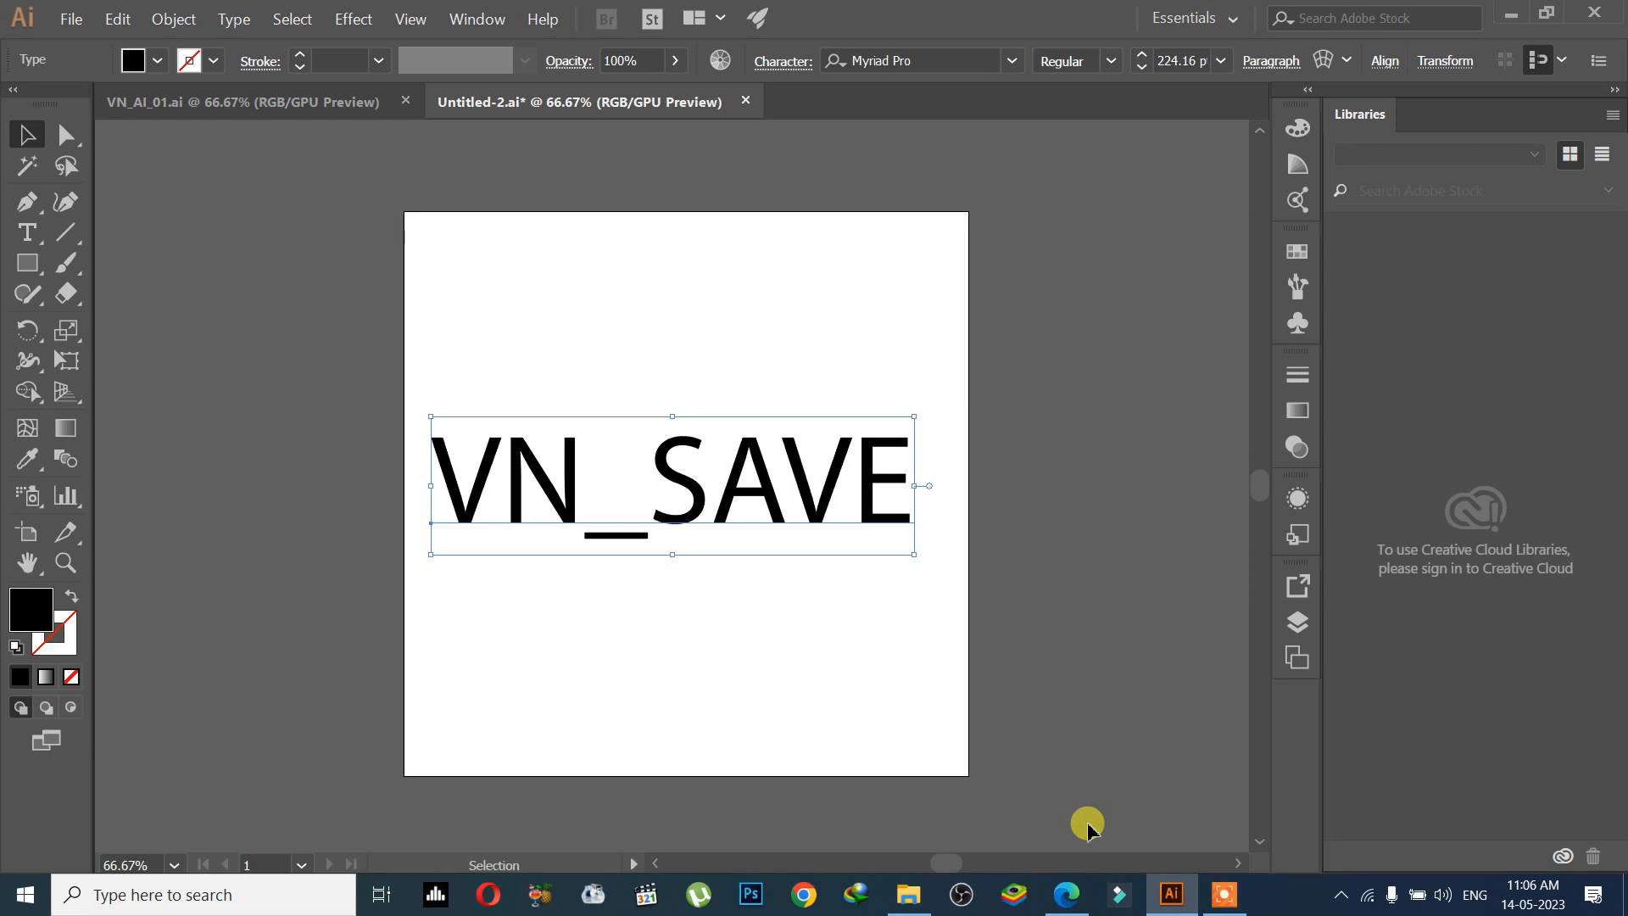
Draw a wide black rectangle below the VN_SAVE text and reposition both objects on the artboard.
drag(806, 483, 837, 439)
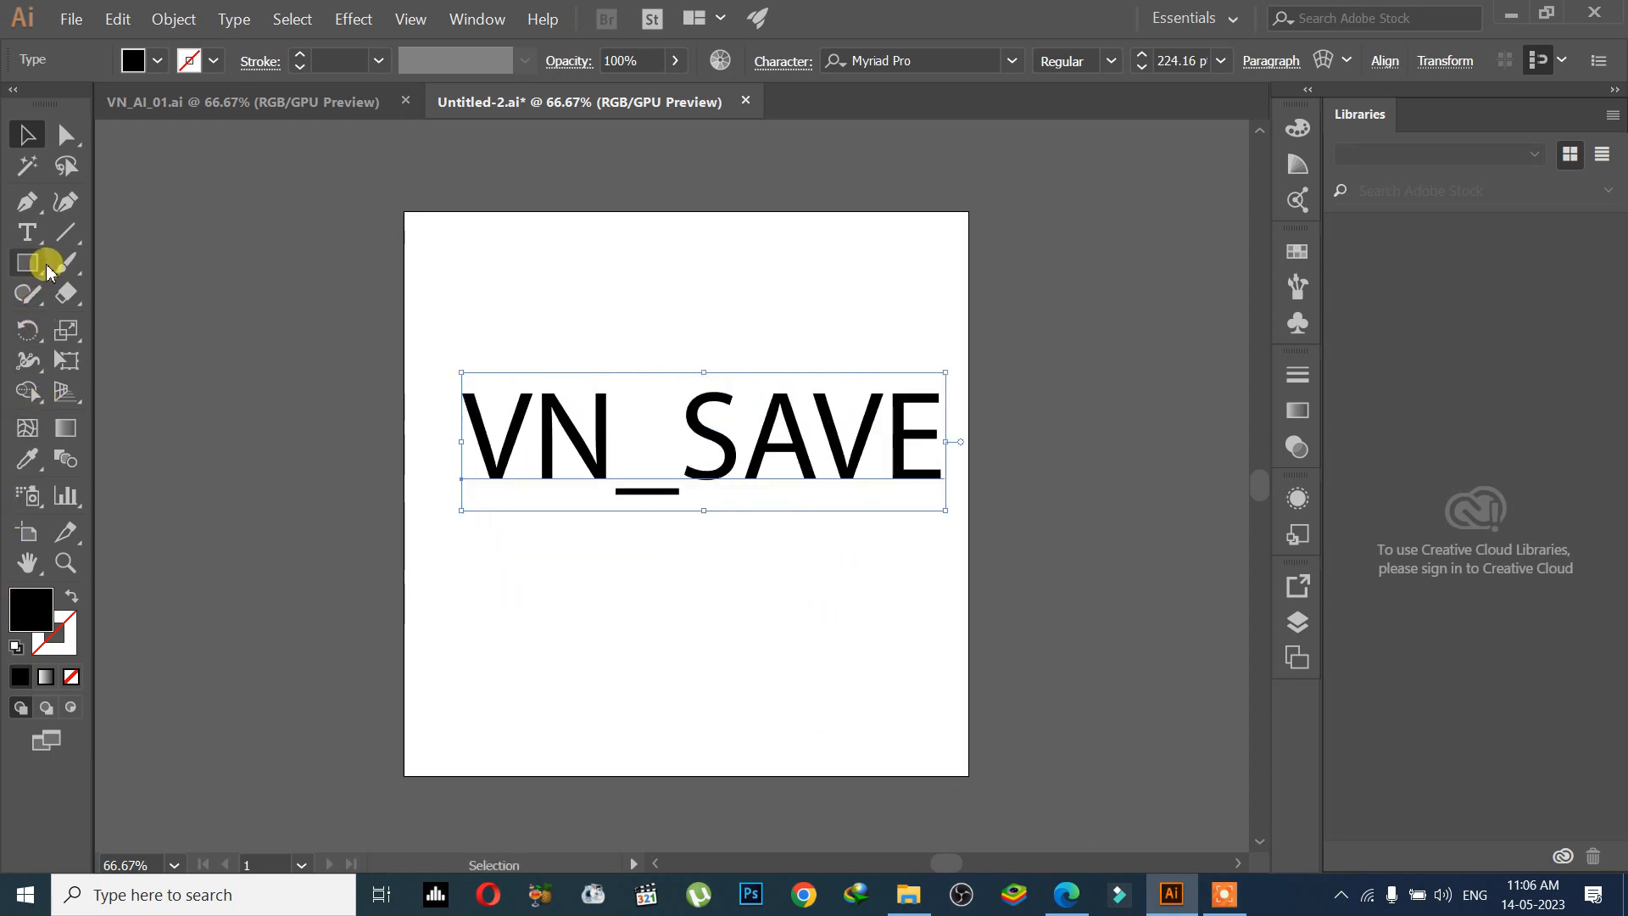
click(31, 263)
drag(555, 625, 933, 524)
click(27, 135)
drag(649, 567, 619, 585)
drag(761, 449, 737, 486)
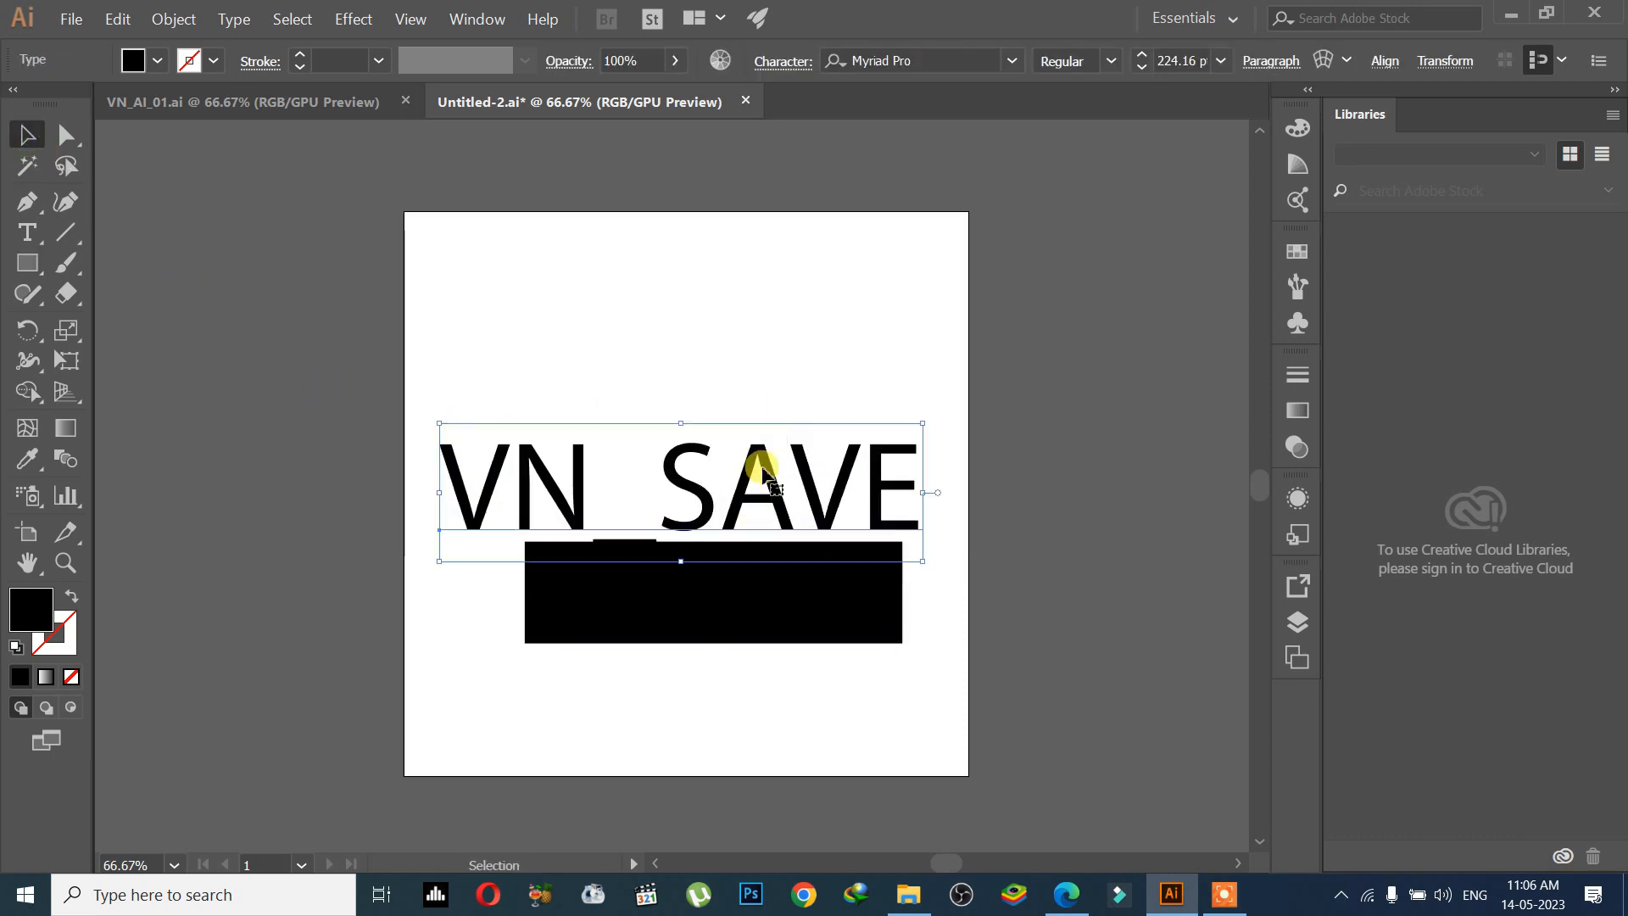
Replace SAVE in the text object with EXPORT so it reads VN_EXPORT.
double_click(707, 483)
key(ctrl+a)
click(871, 463)
mouse_move(683, 486)
mouse_down()
mouse_move(829, 473)
mouse_move(884, 489)
mouse_move(683, 469)
mouse_up()
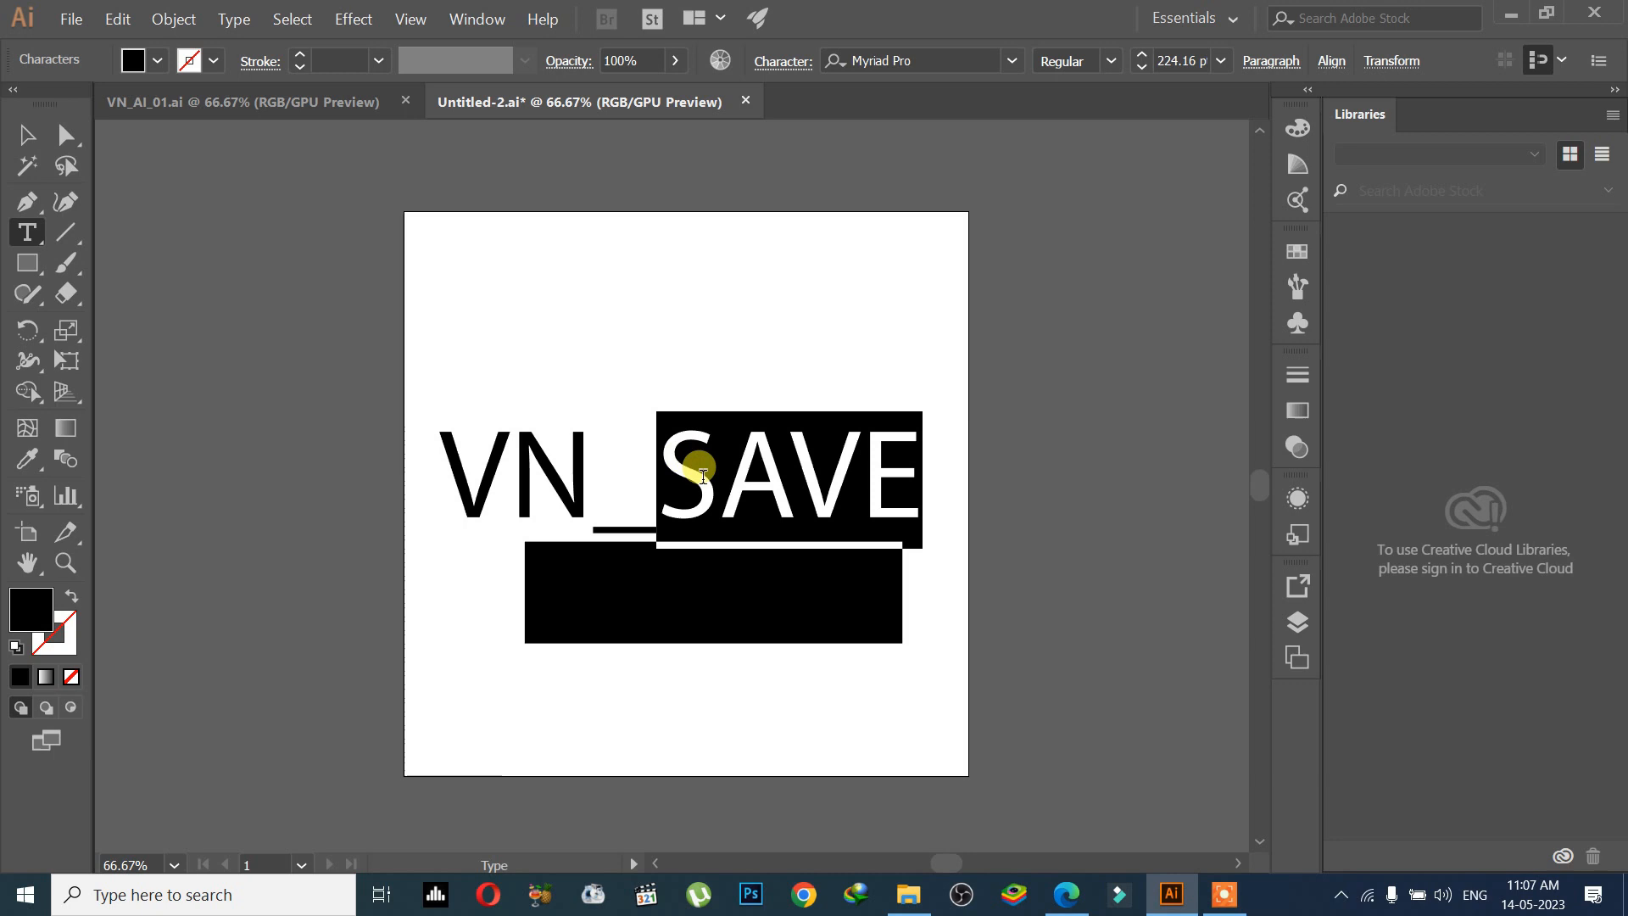
text(EX)
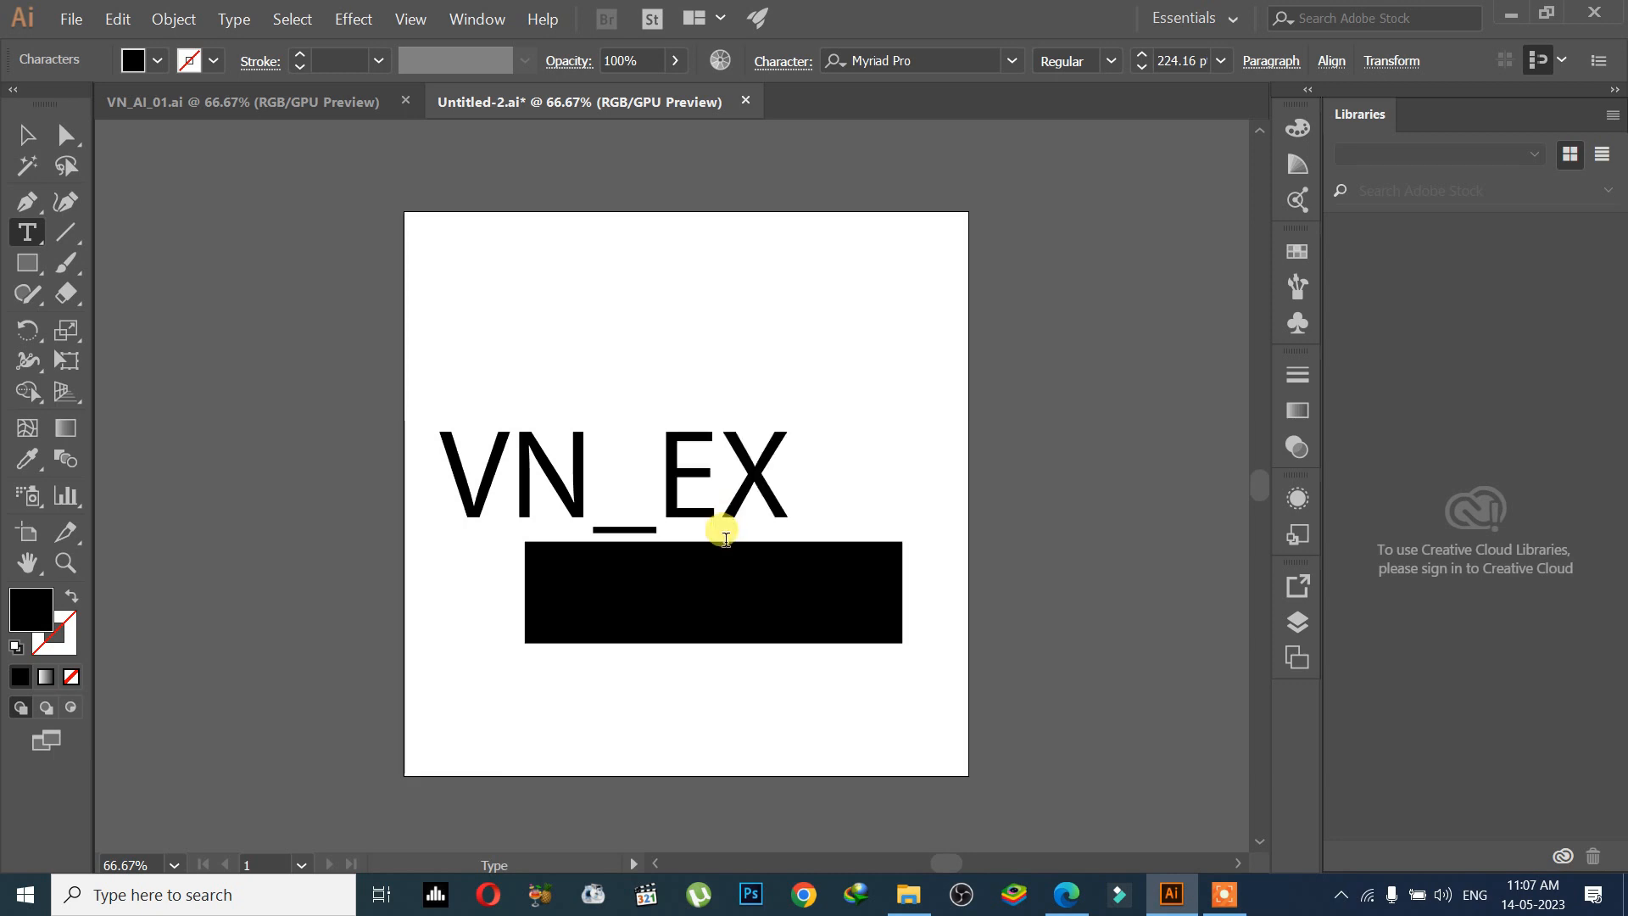
text(PORT)
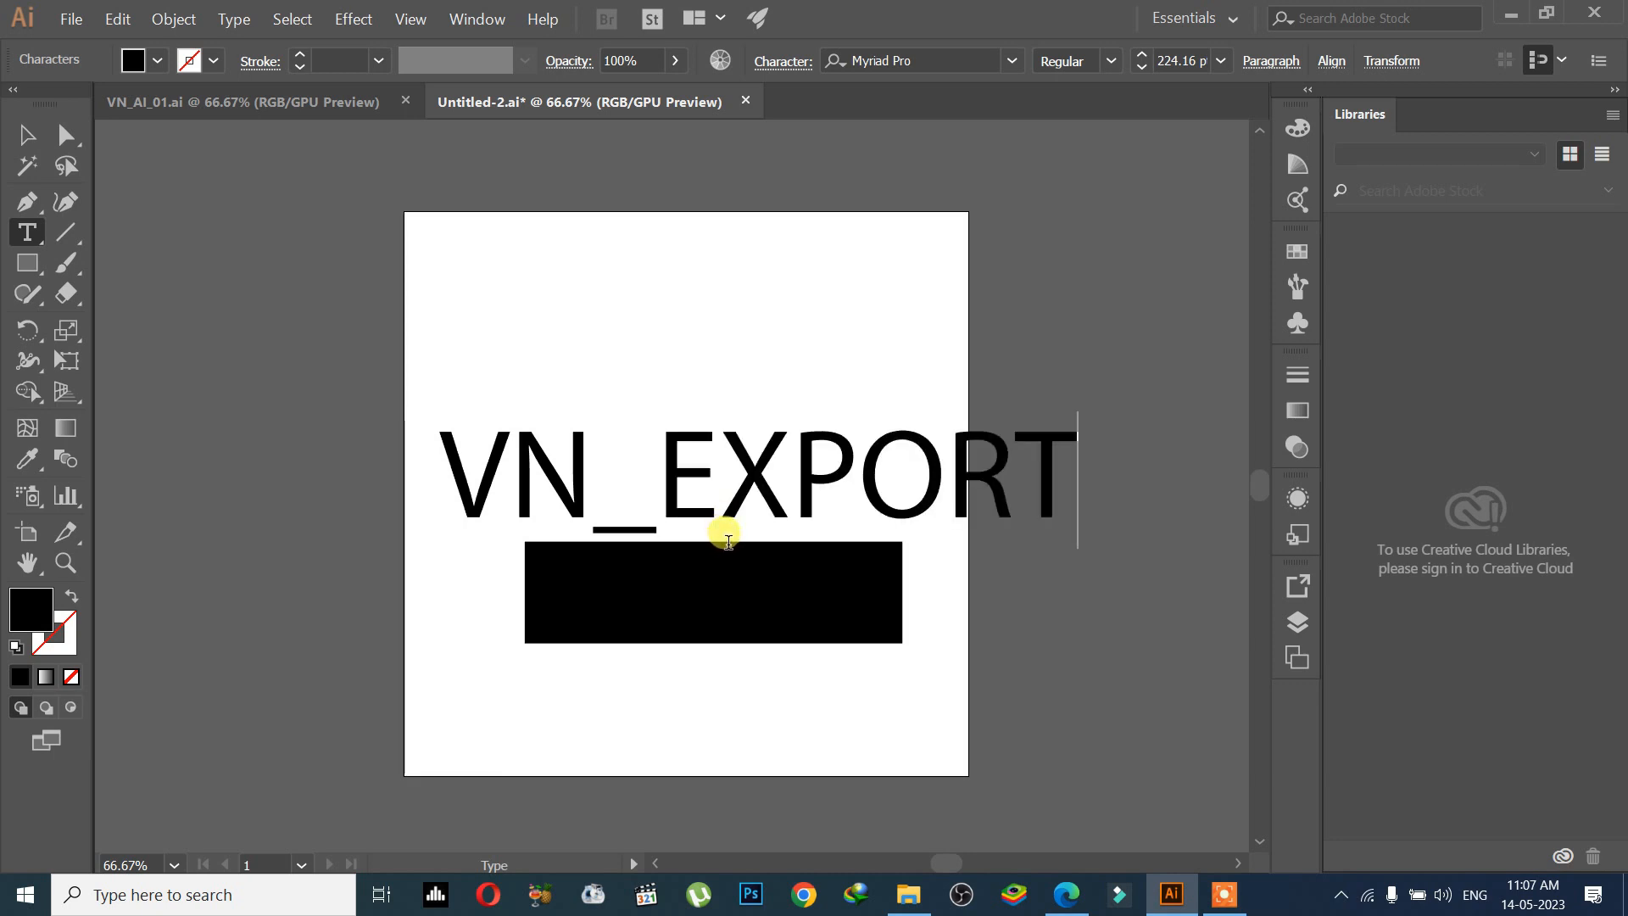
key(Return)
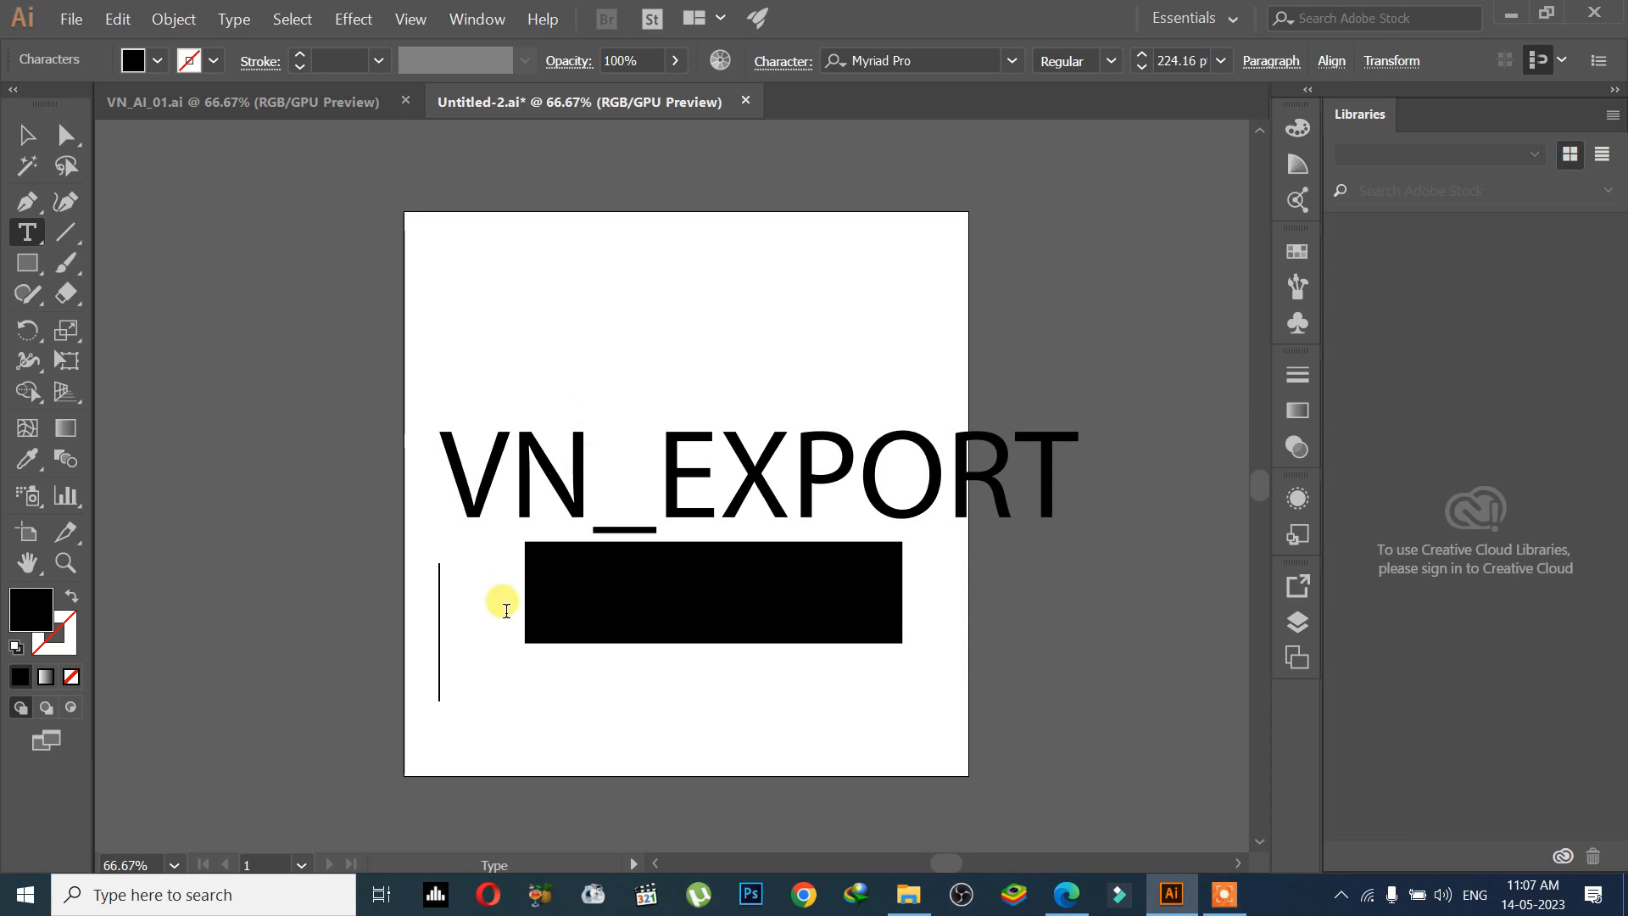
click(26, 134)
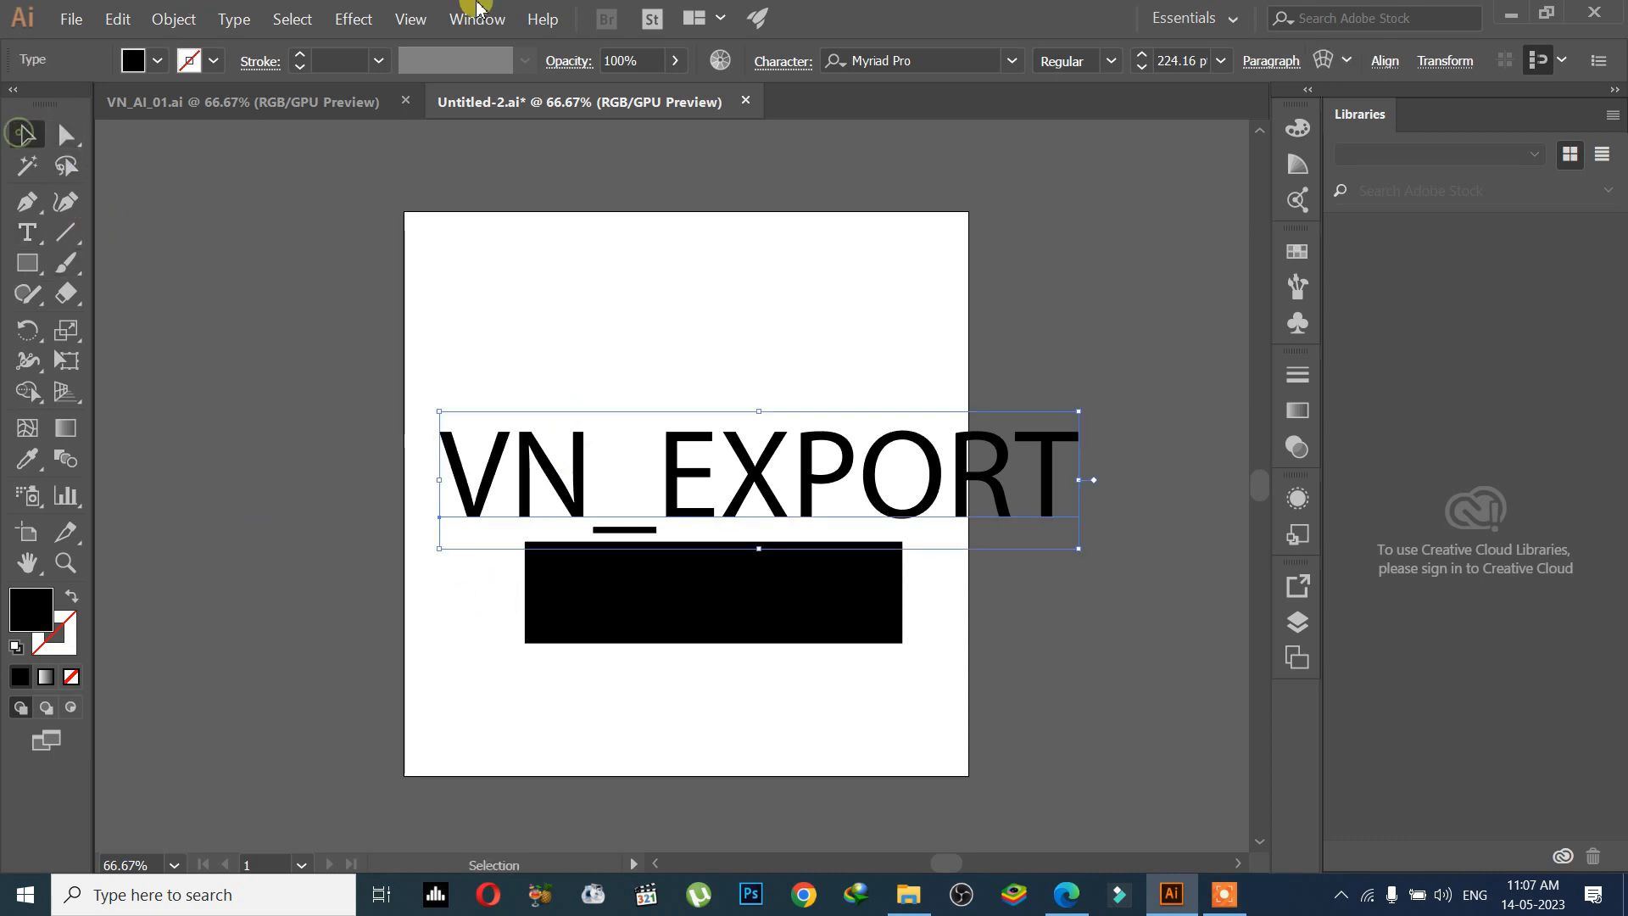
Scale the VN_EXPORT text down to fit within the artboard and arrange it above the black rectangle.
drag(1076, 547, 1009, 513)
drag(782, 449, 808, 454)
drag(774, 581, 755, 575)
click(775, 743)
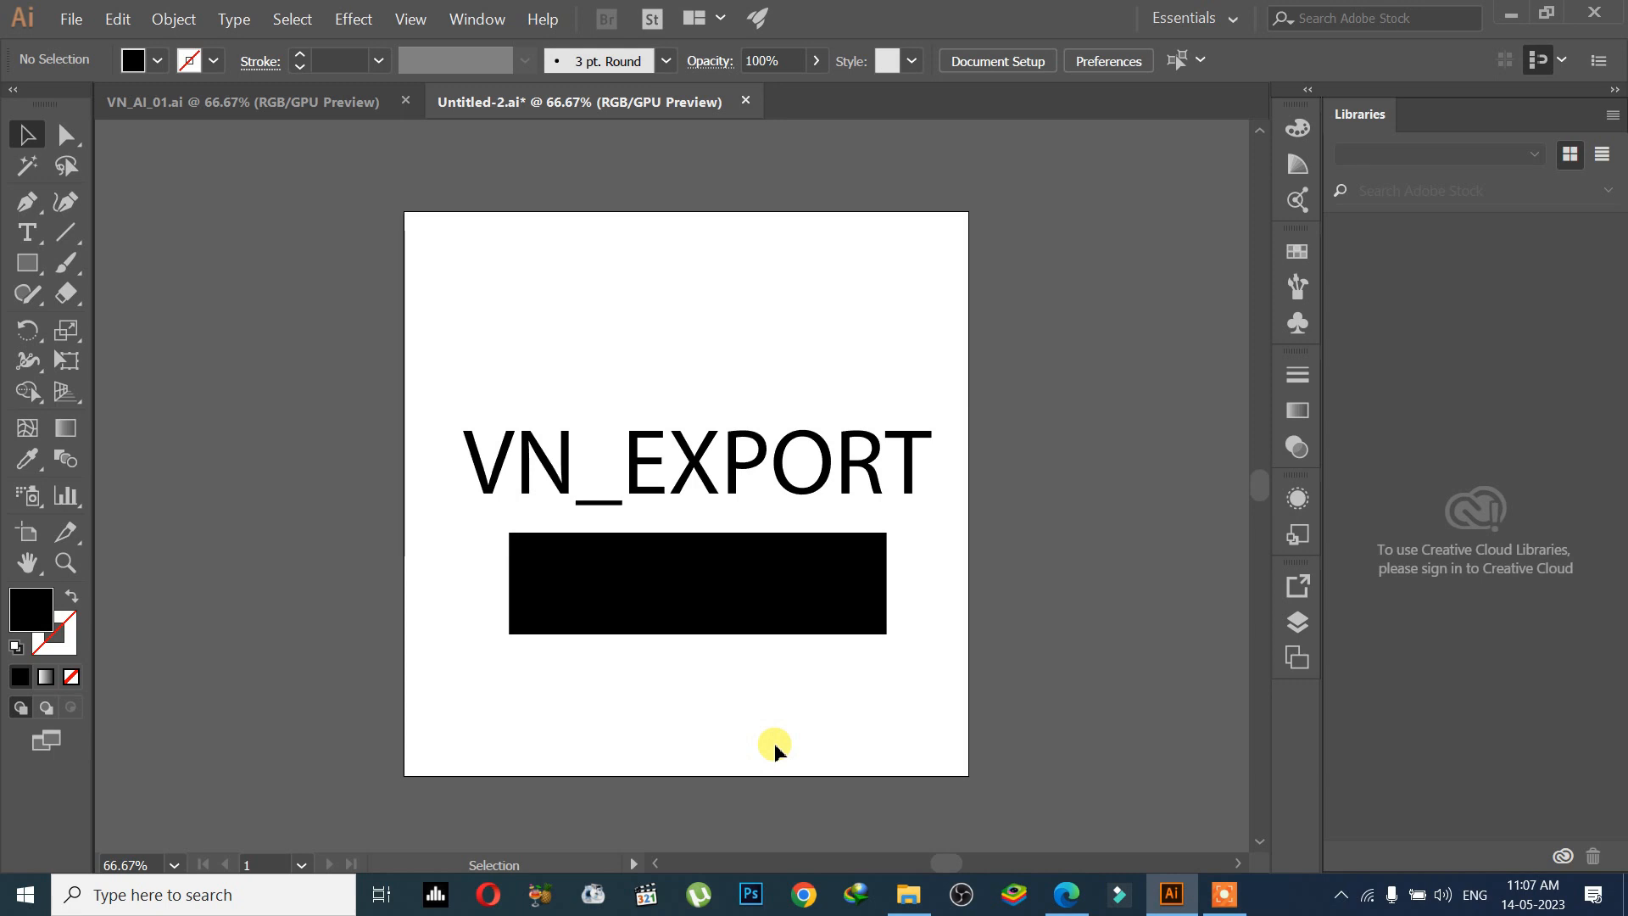
click(71, 19)
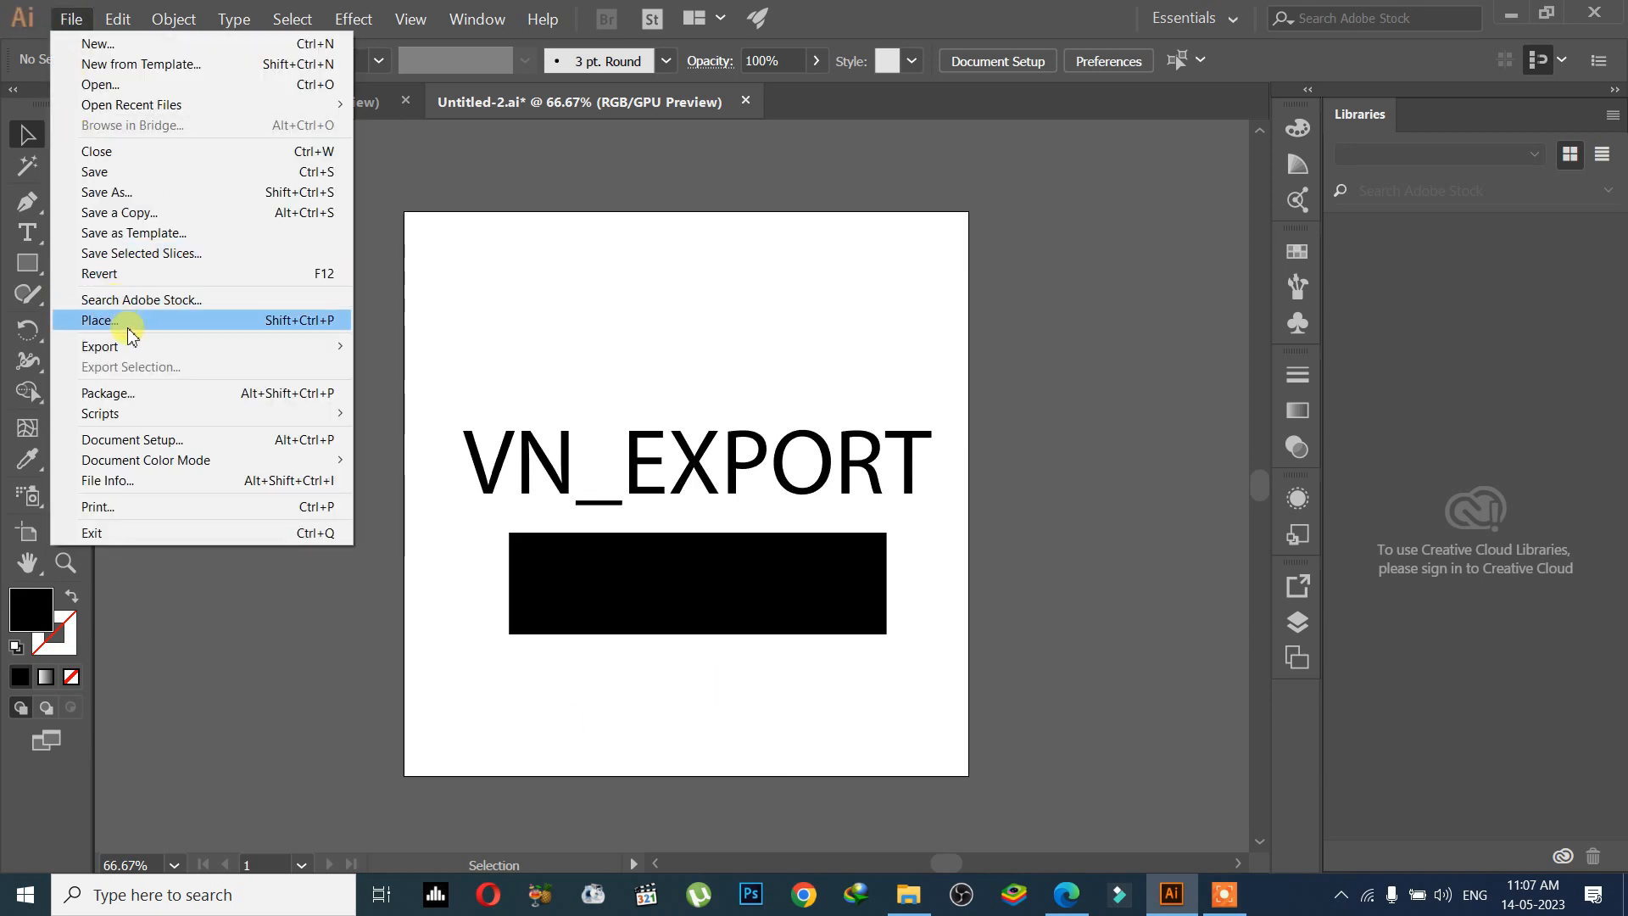
mouse_move(134, 346)
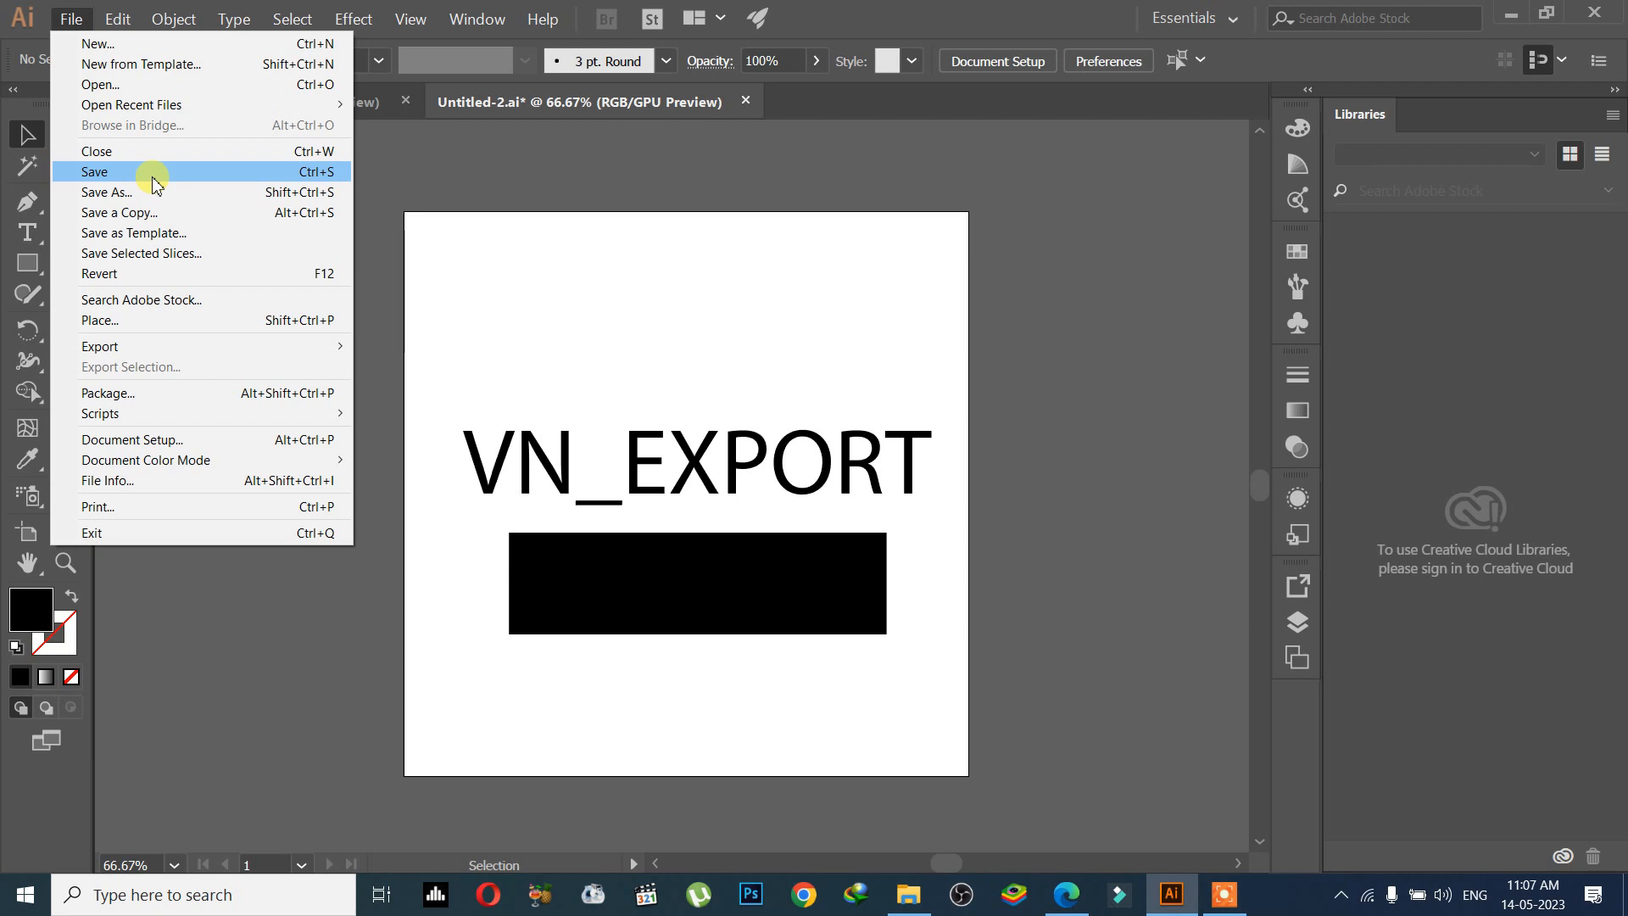
click(740, 603)
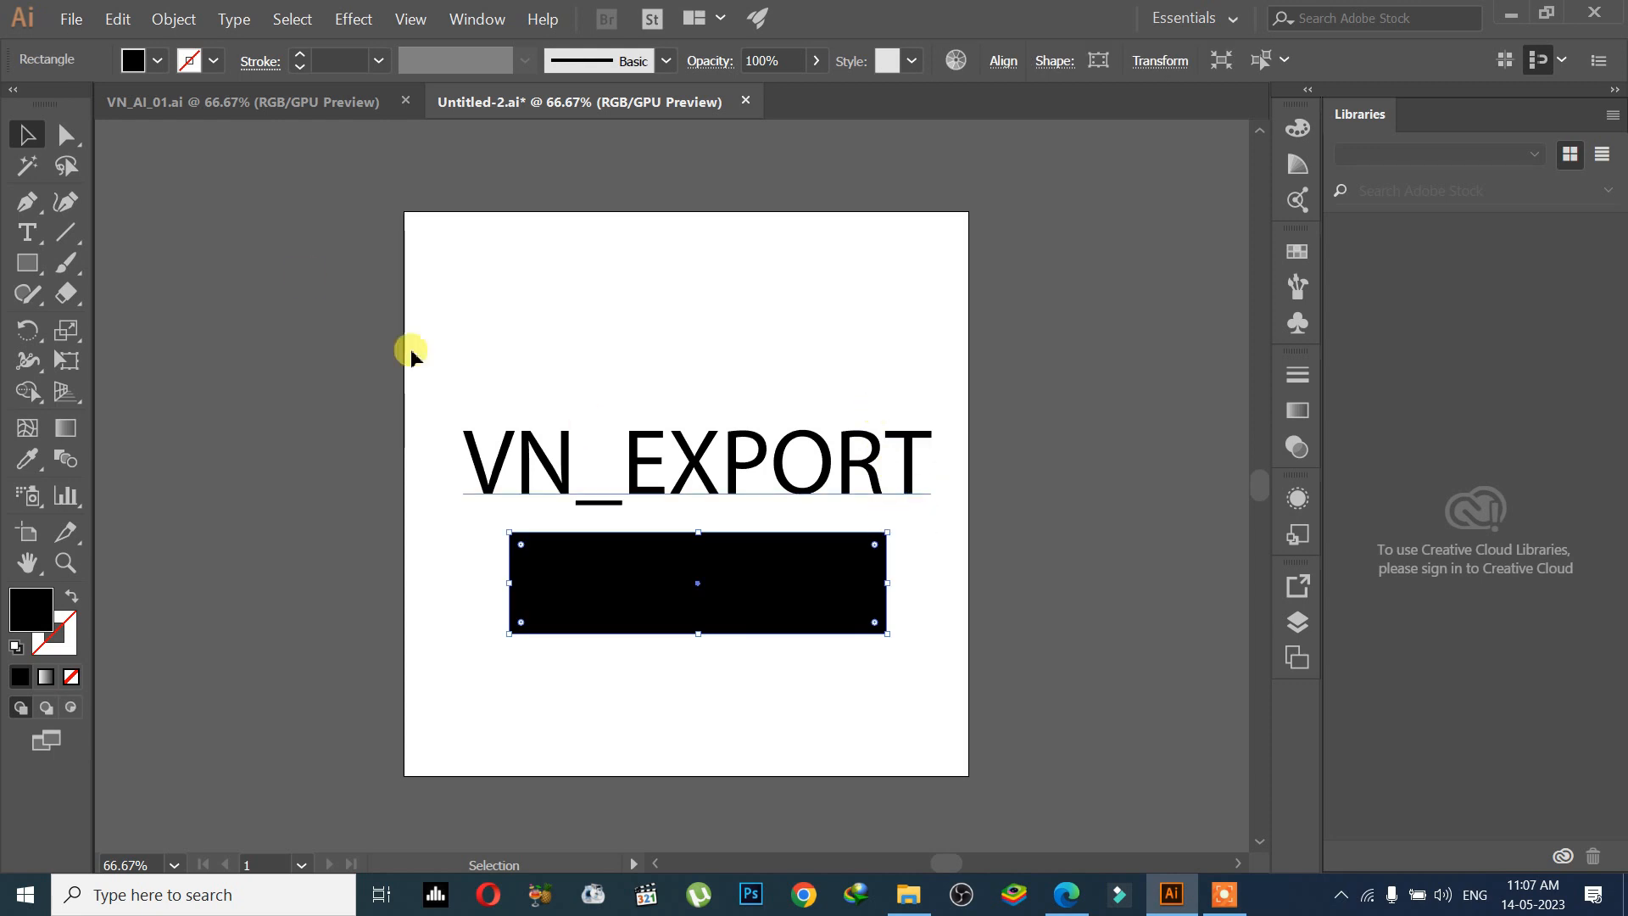
click(63, 25)
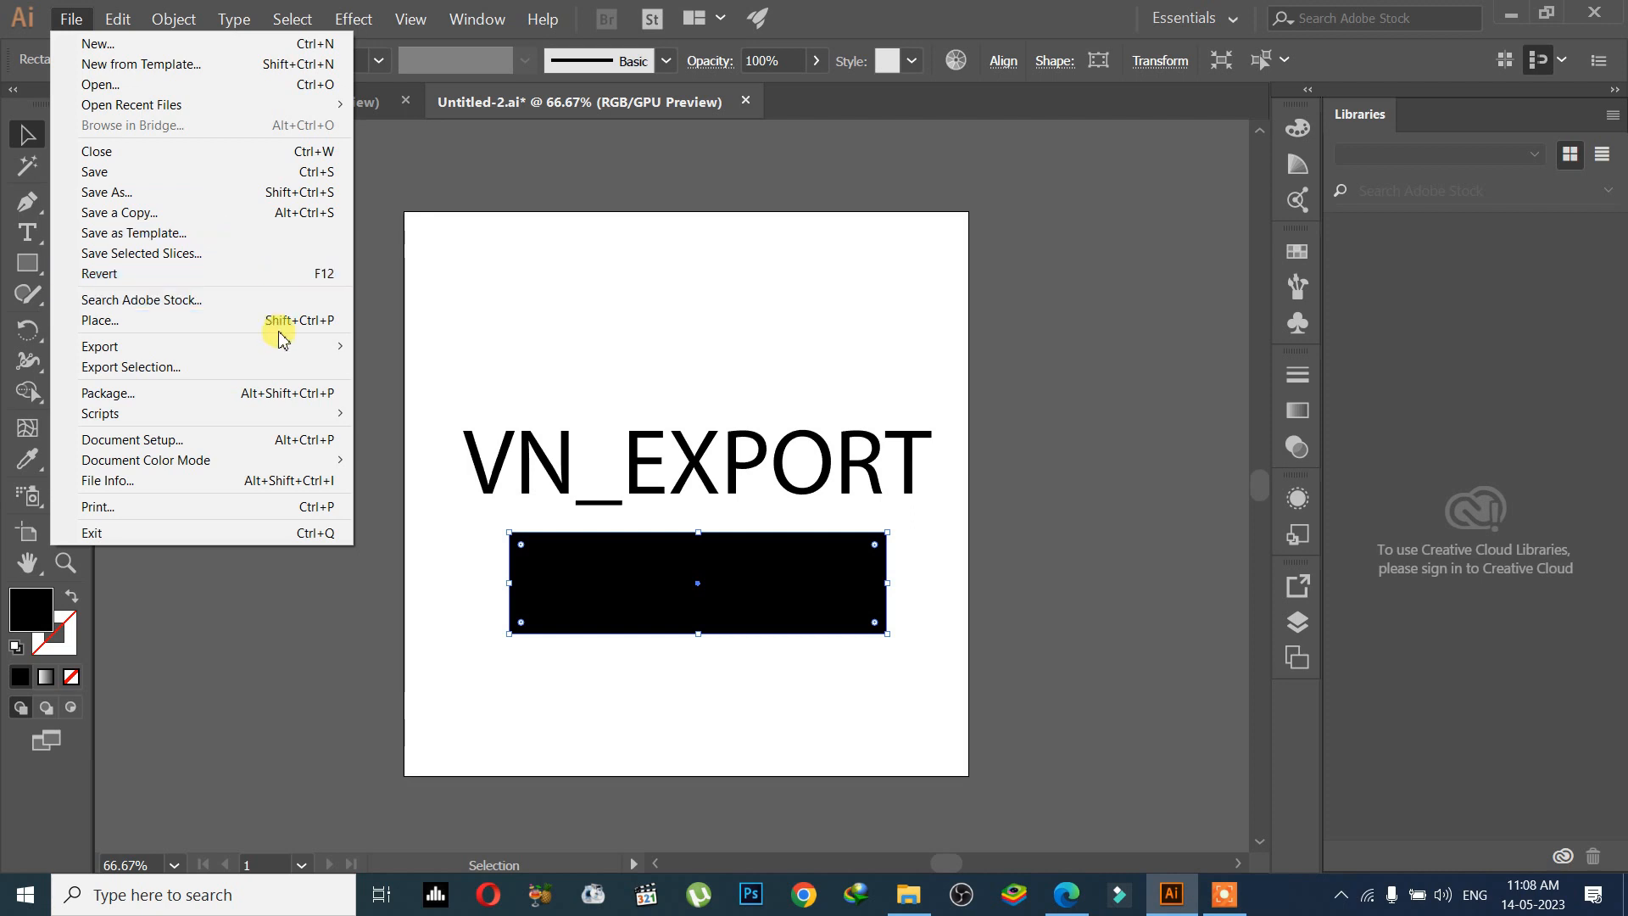
mouse_move(254, 354)
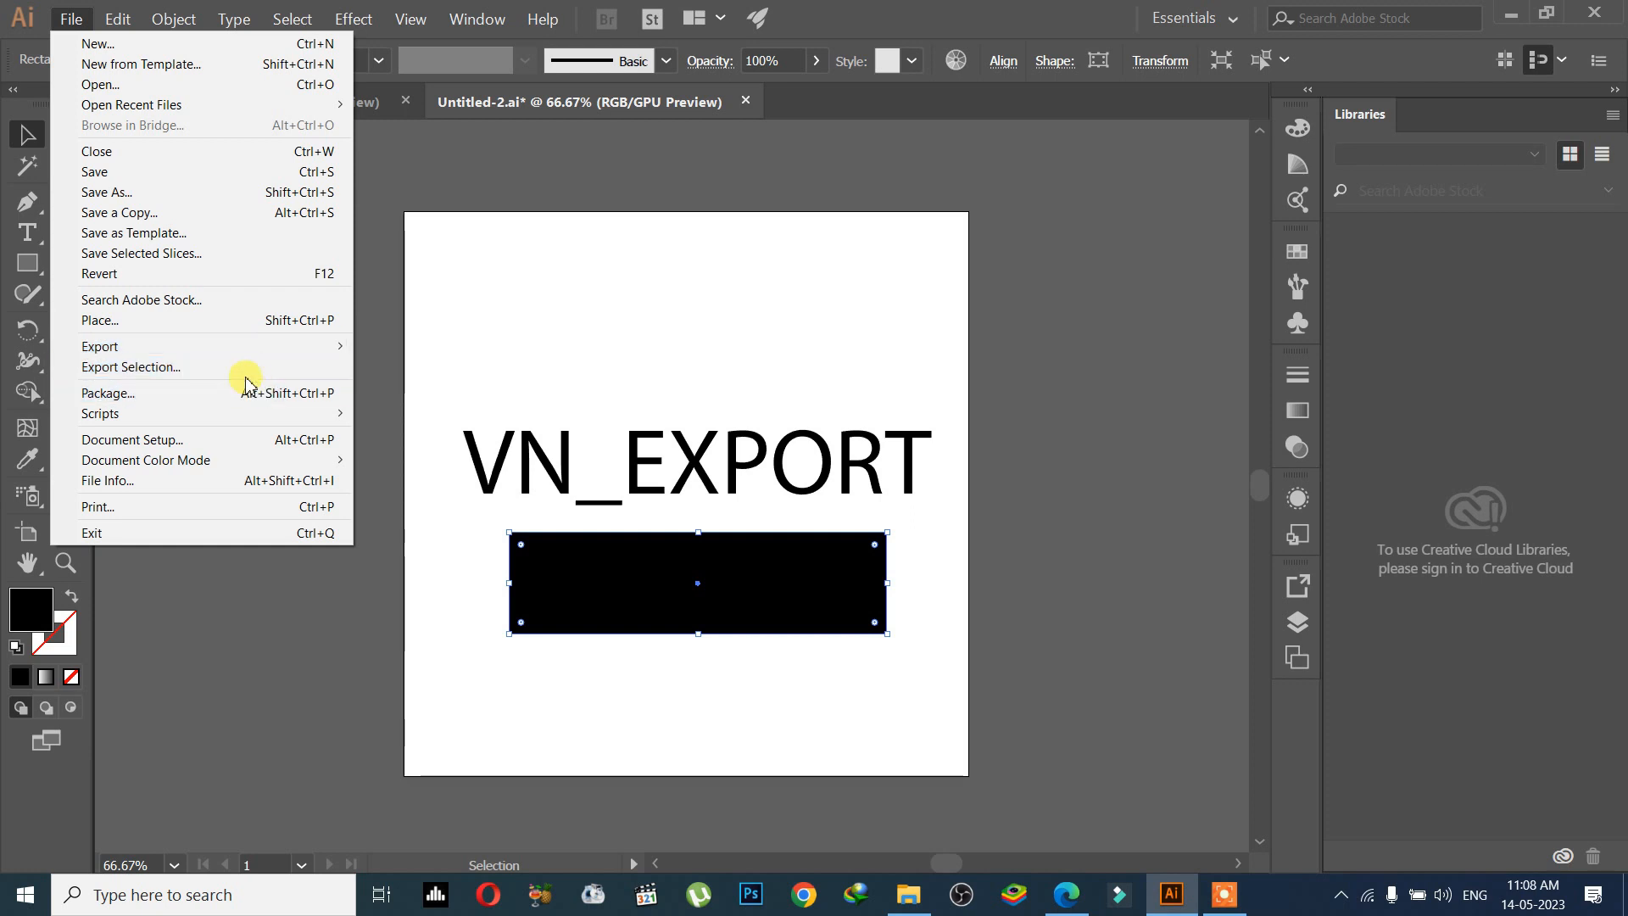
click(781, 454)
drag(664, 370, 740, 458)
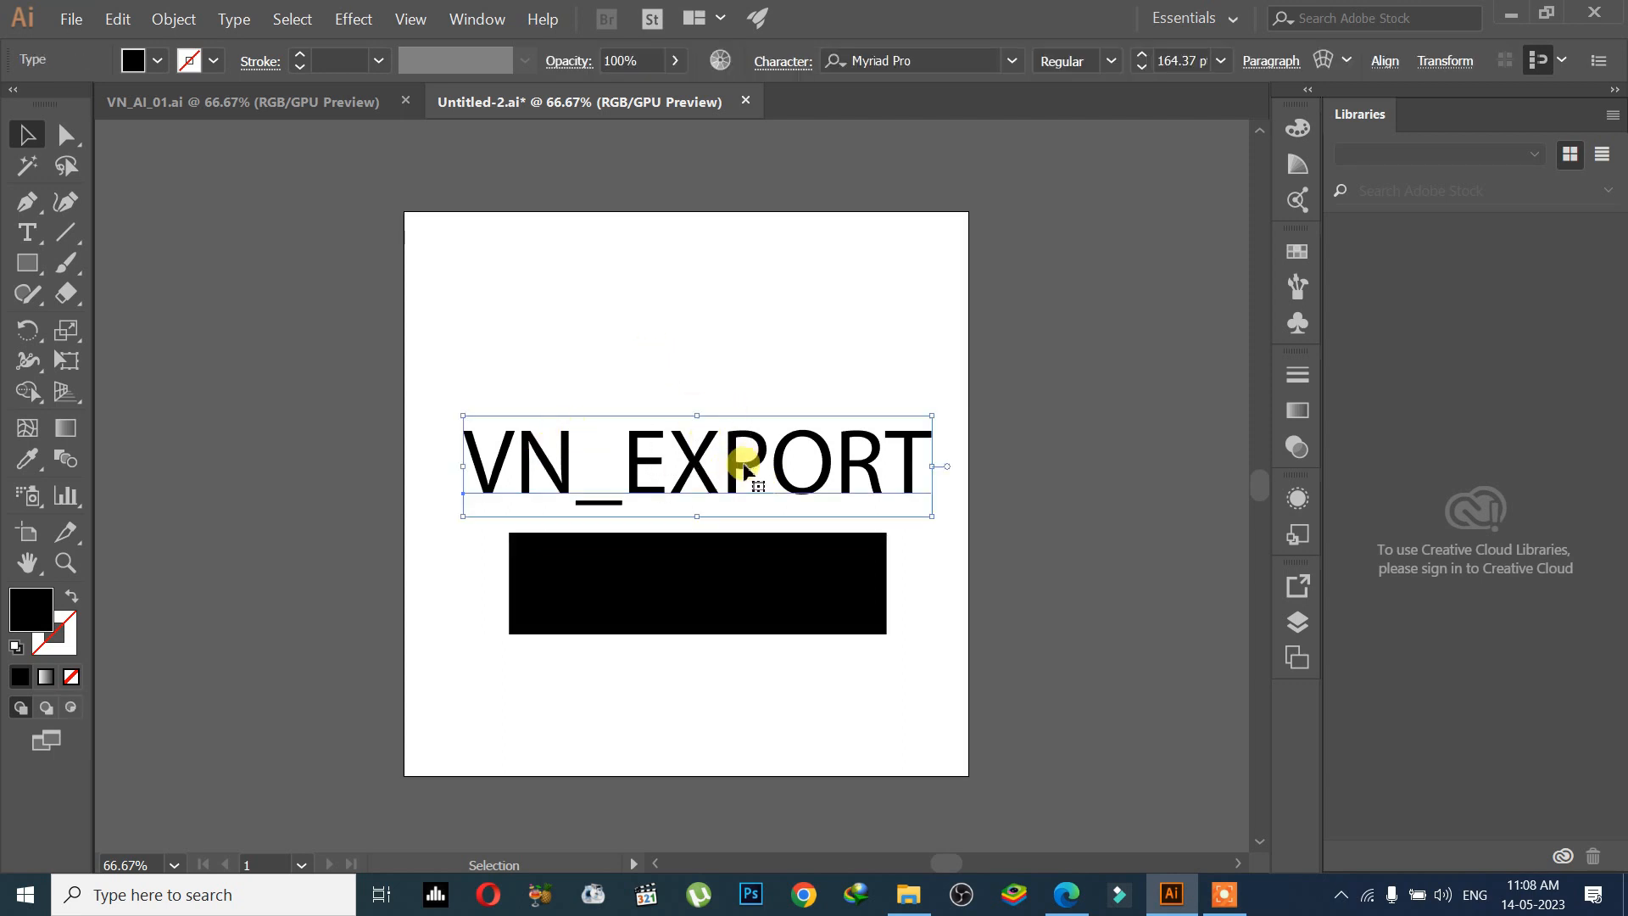
click(570, 596)
drag(512, 273, 661, 458)
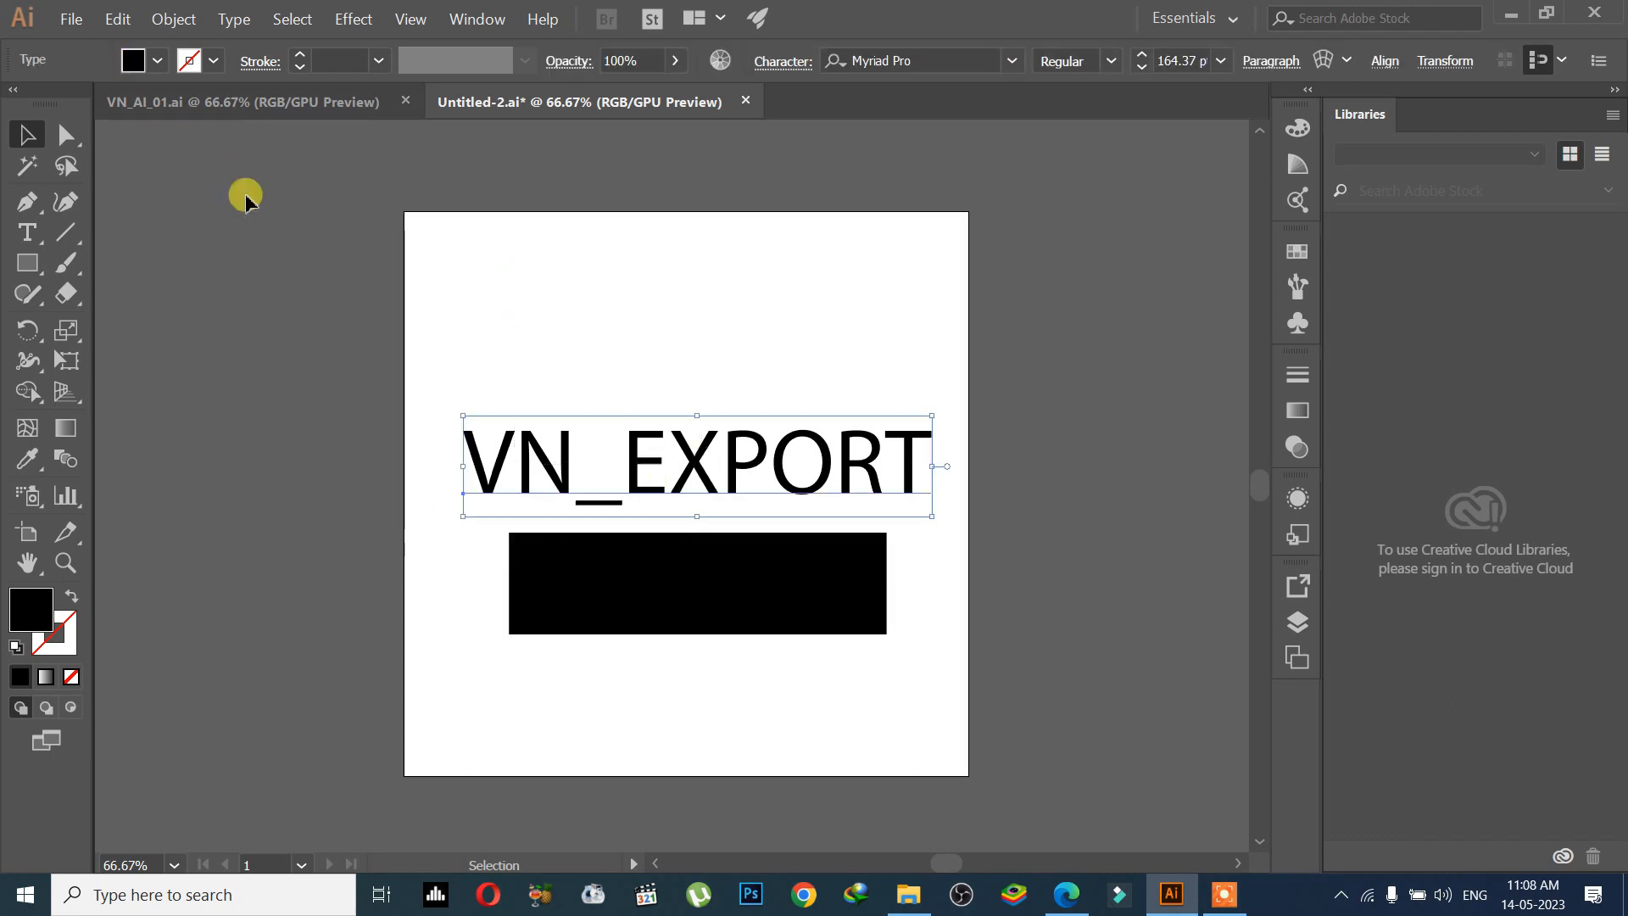
click(72, 20)
mouse_move(162, 352)
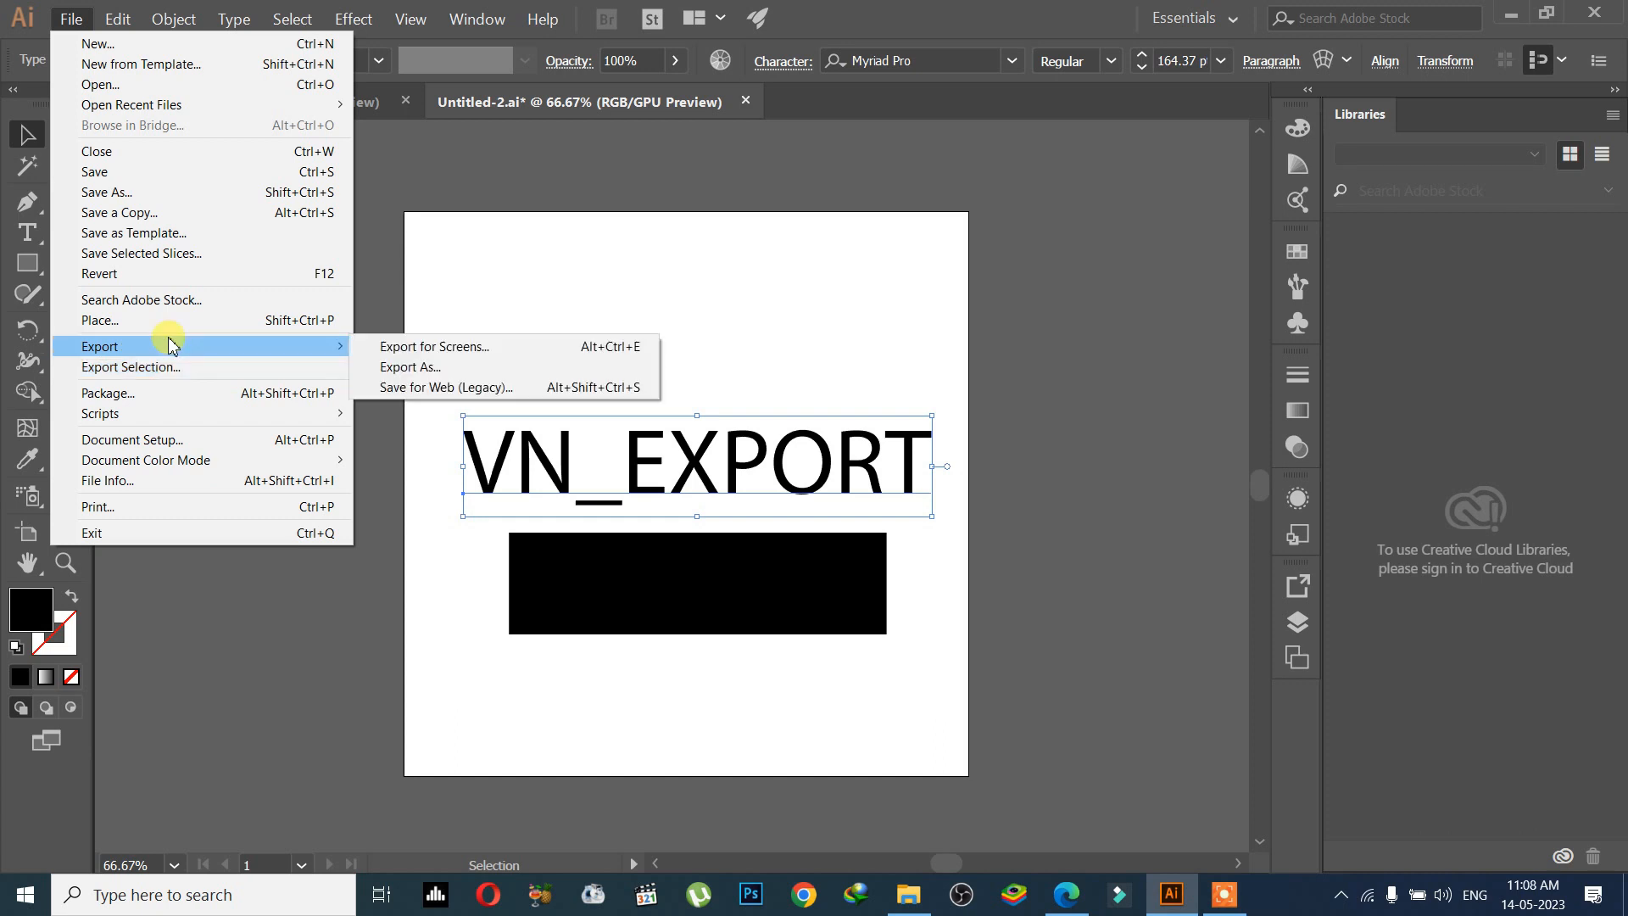
click(860, 359)
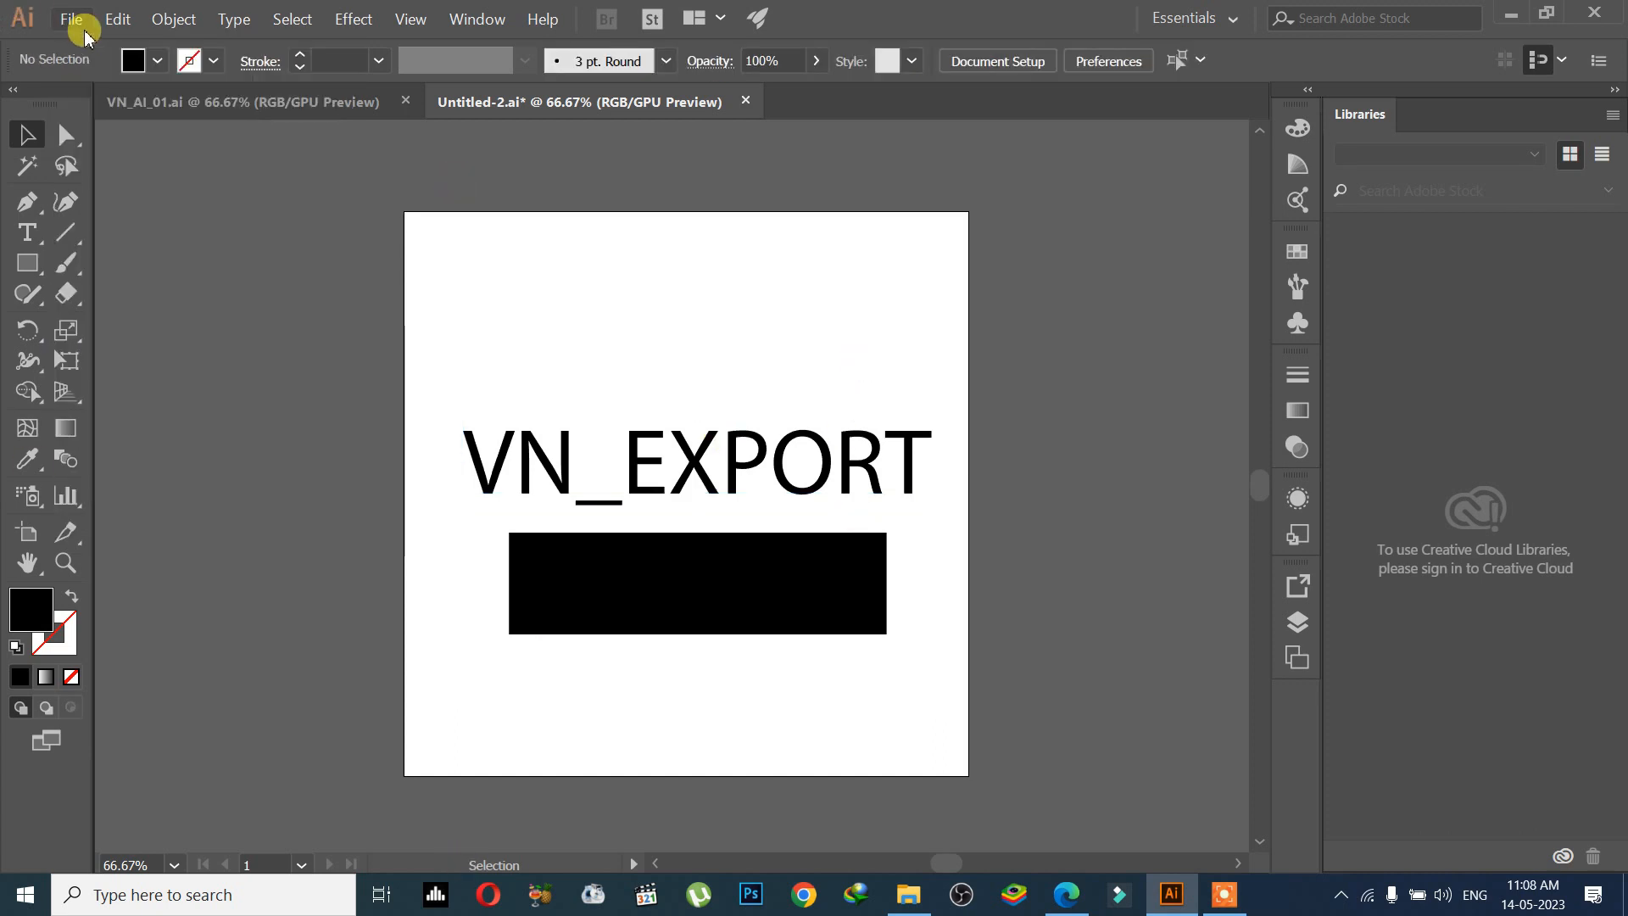
click(73, 21)
mouse_move(167, 347)
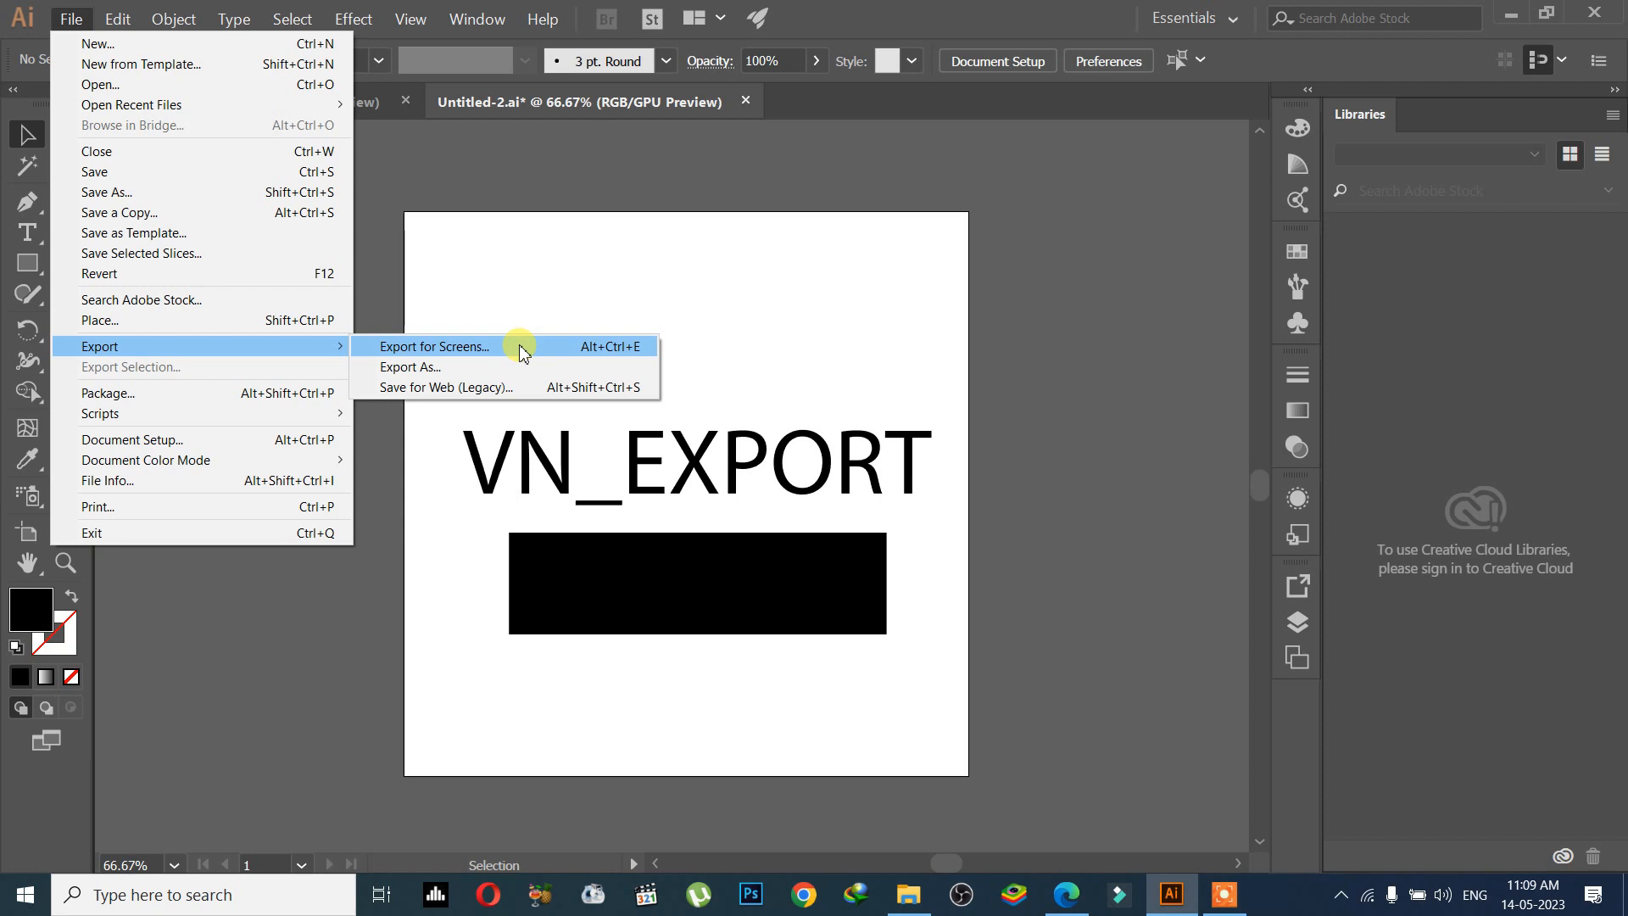
click(1005, 354)
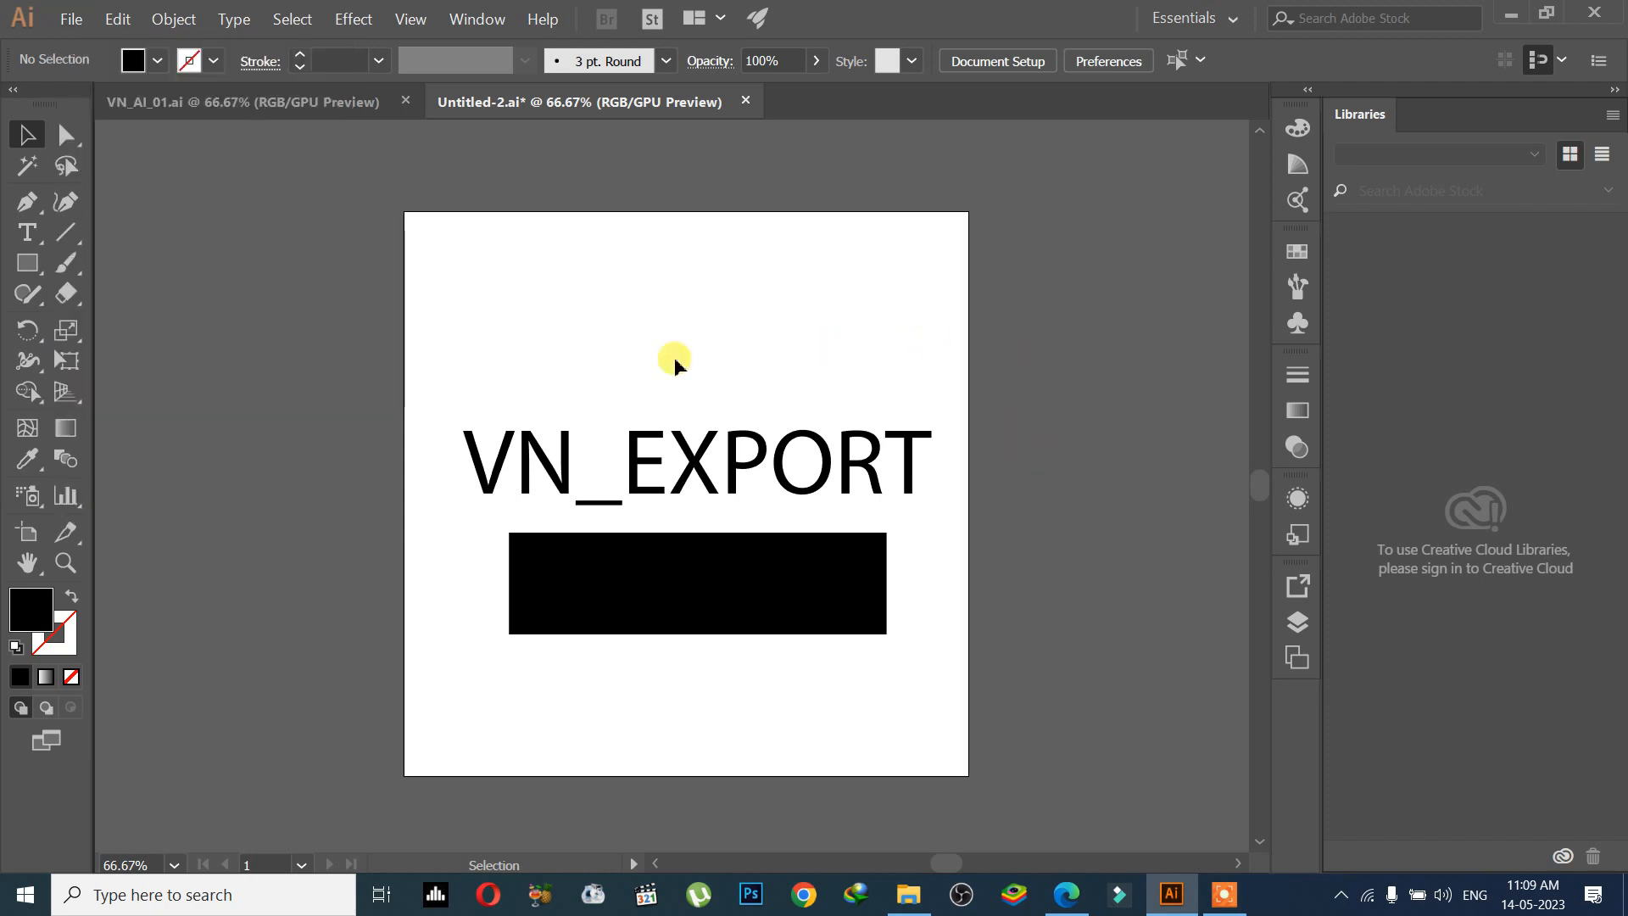
Start an Export As of the artwork and set the file type to AutoCAD Drawing (*.DWG).
click(72, 18)
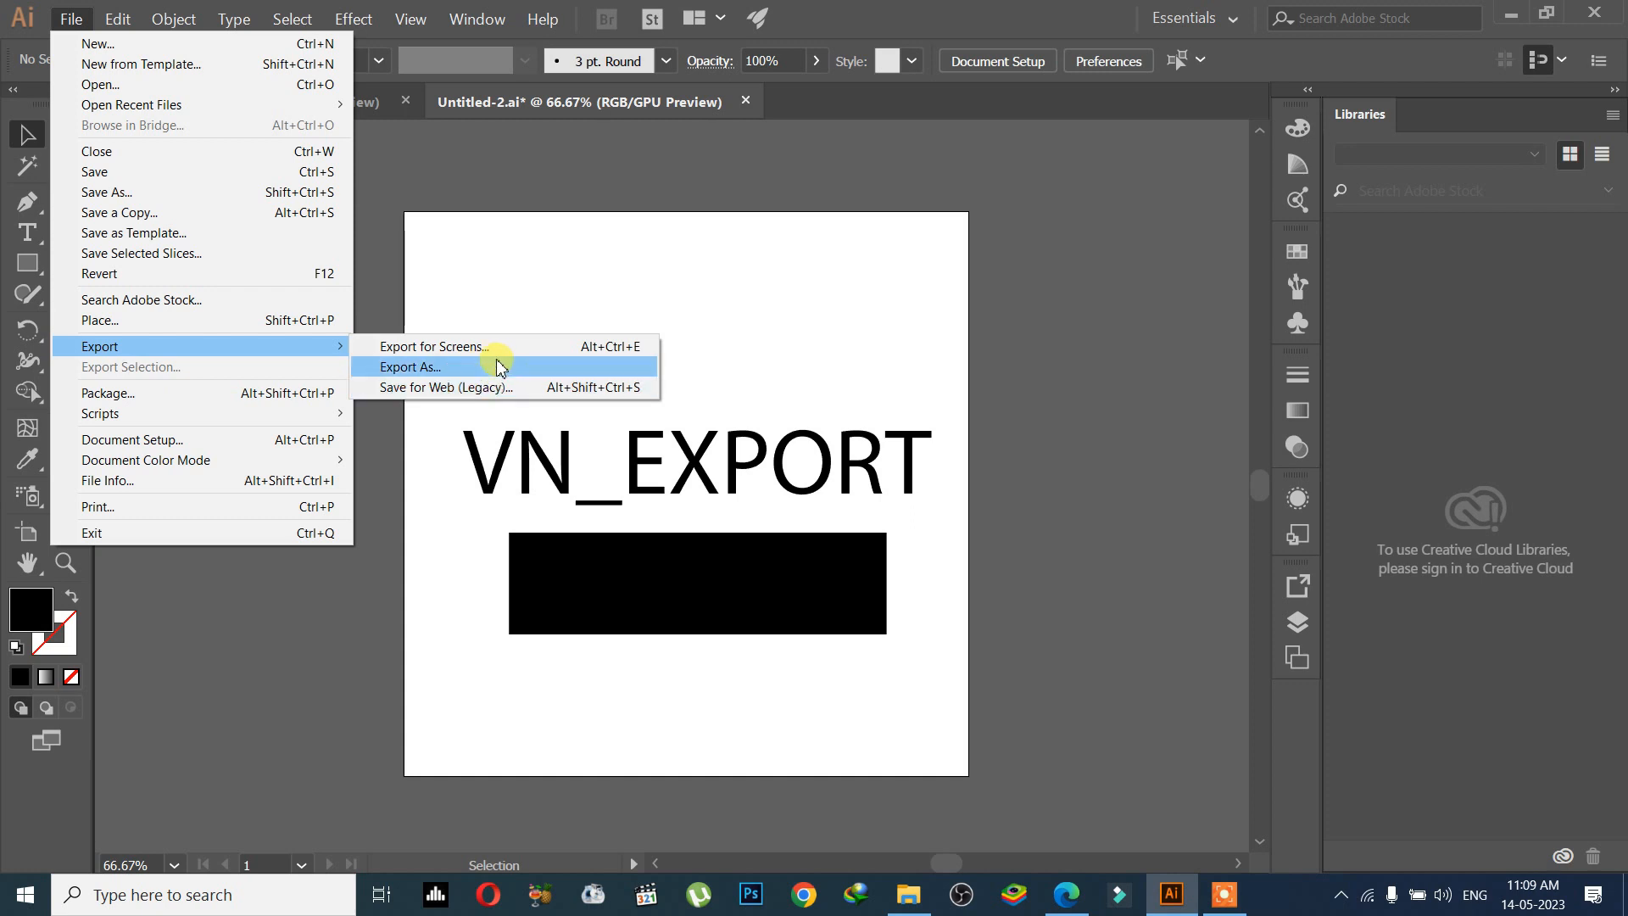
click(498, 367)
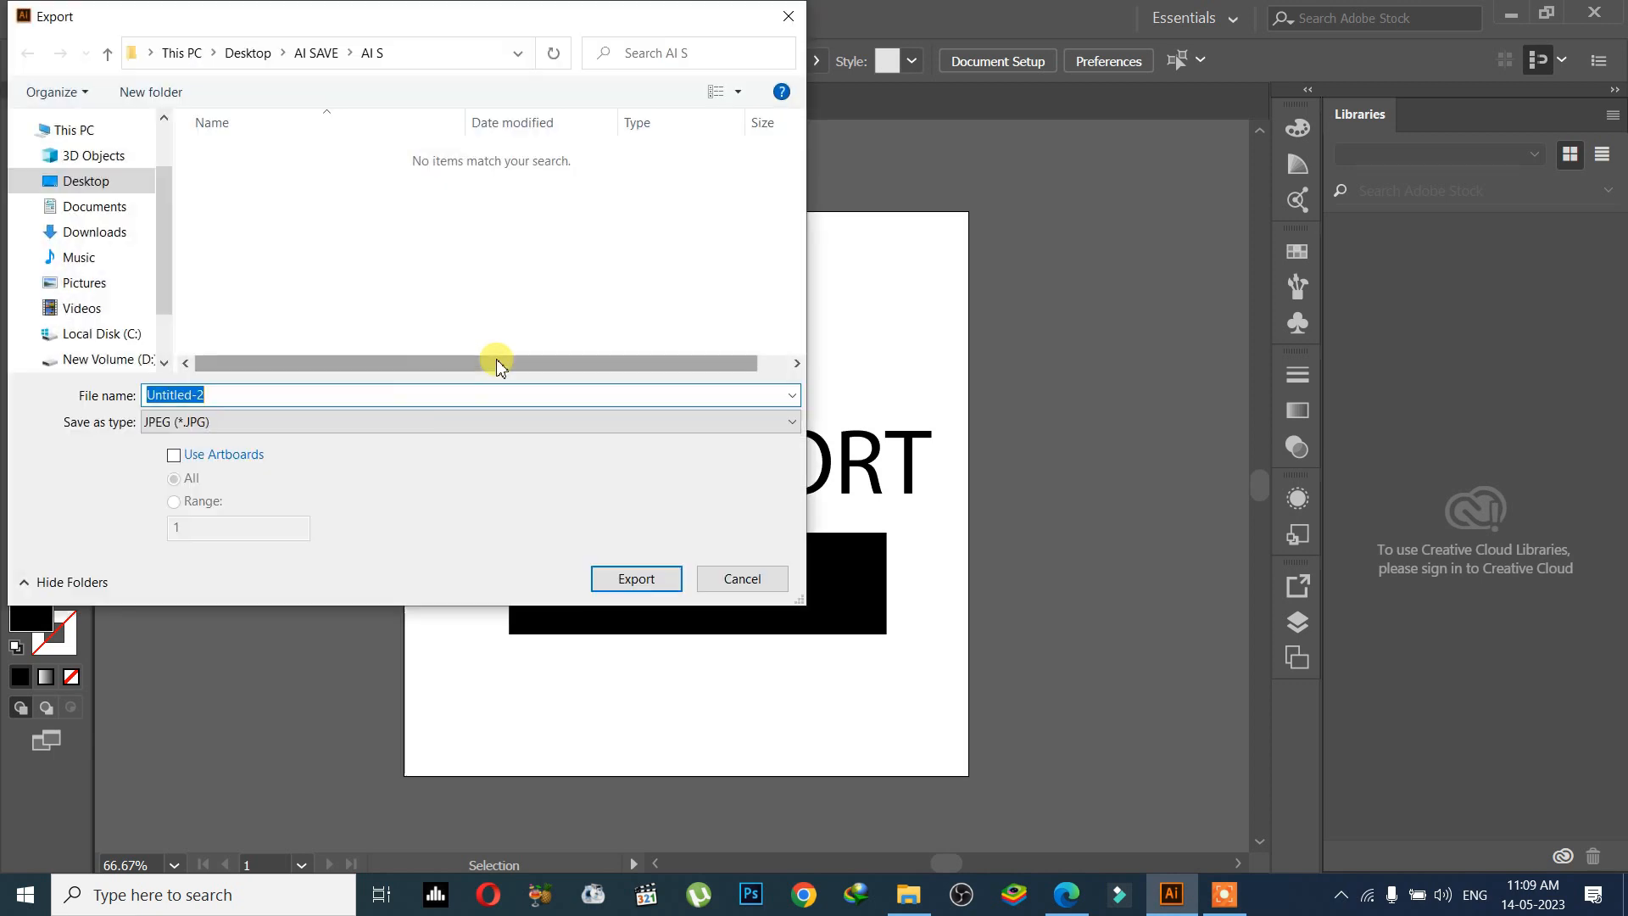
drag(455, 22, 595, 99)
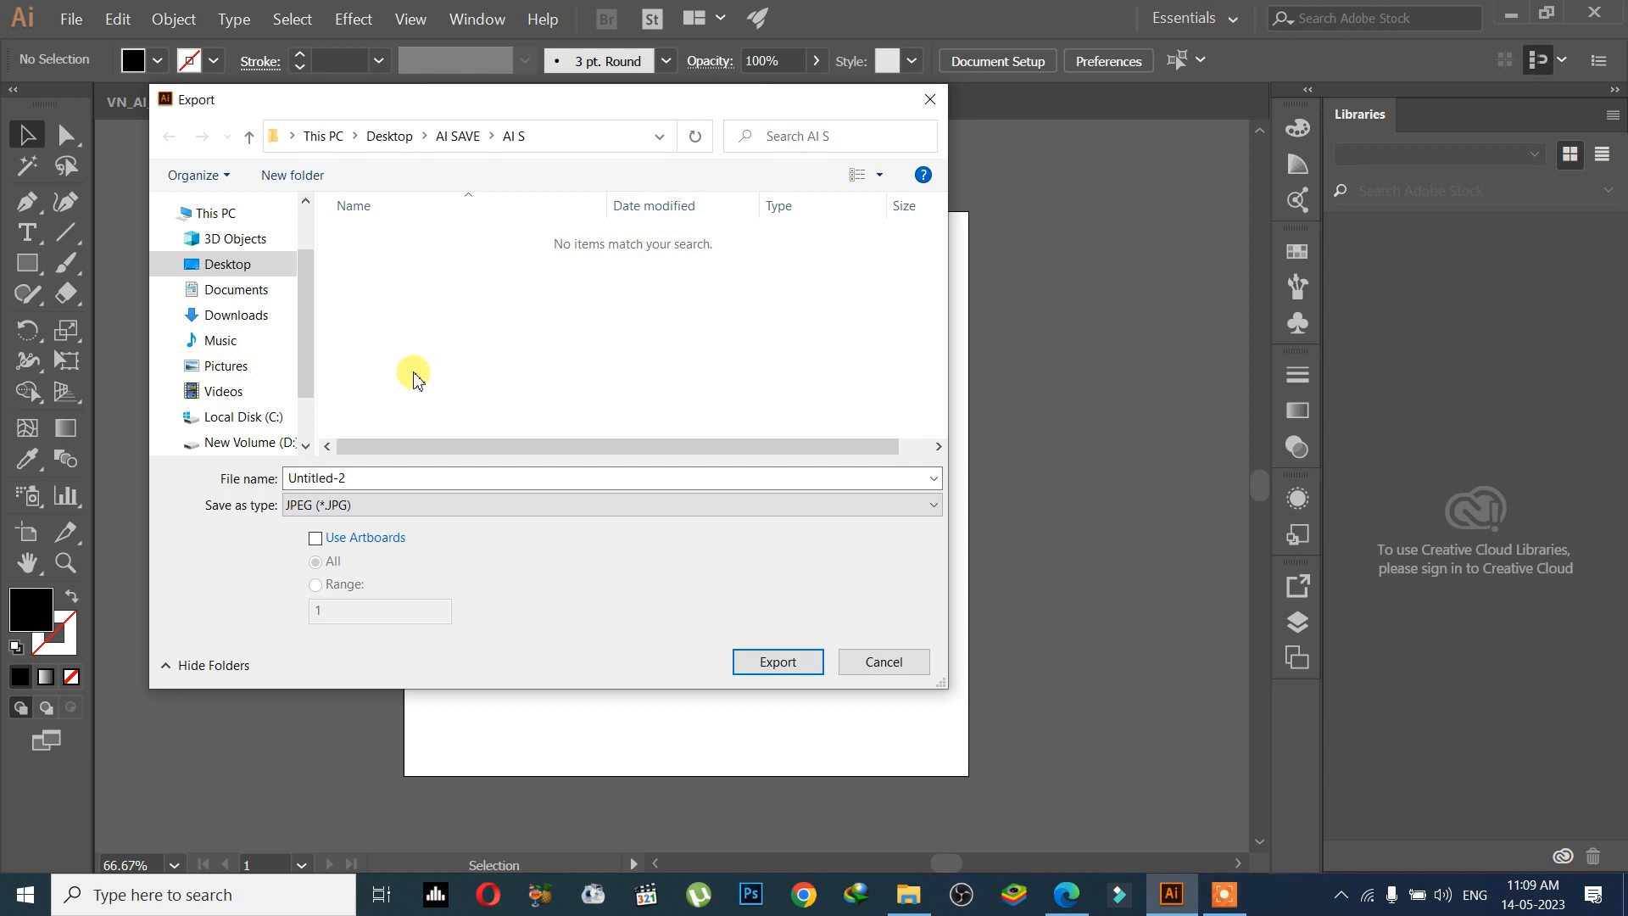
click(440, 482)
click(429, 505)
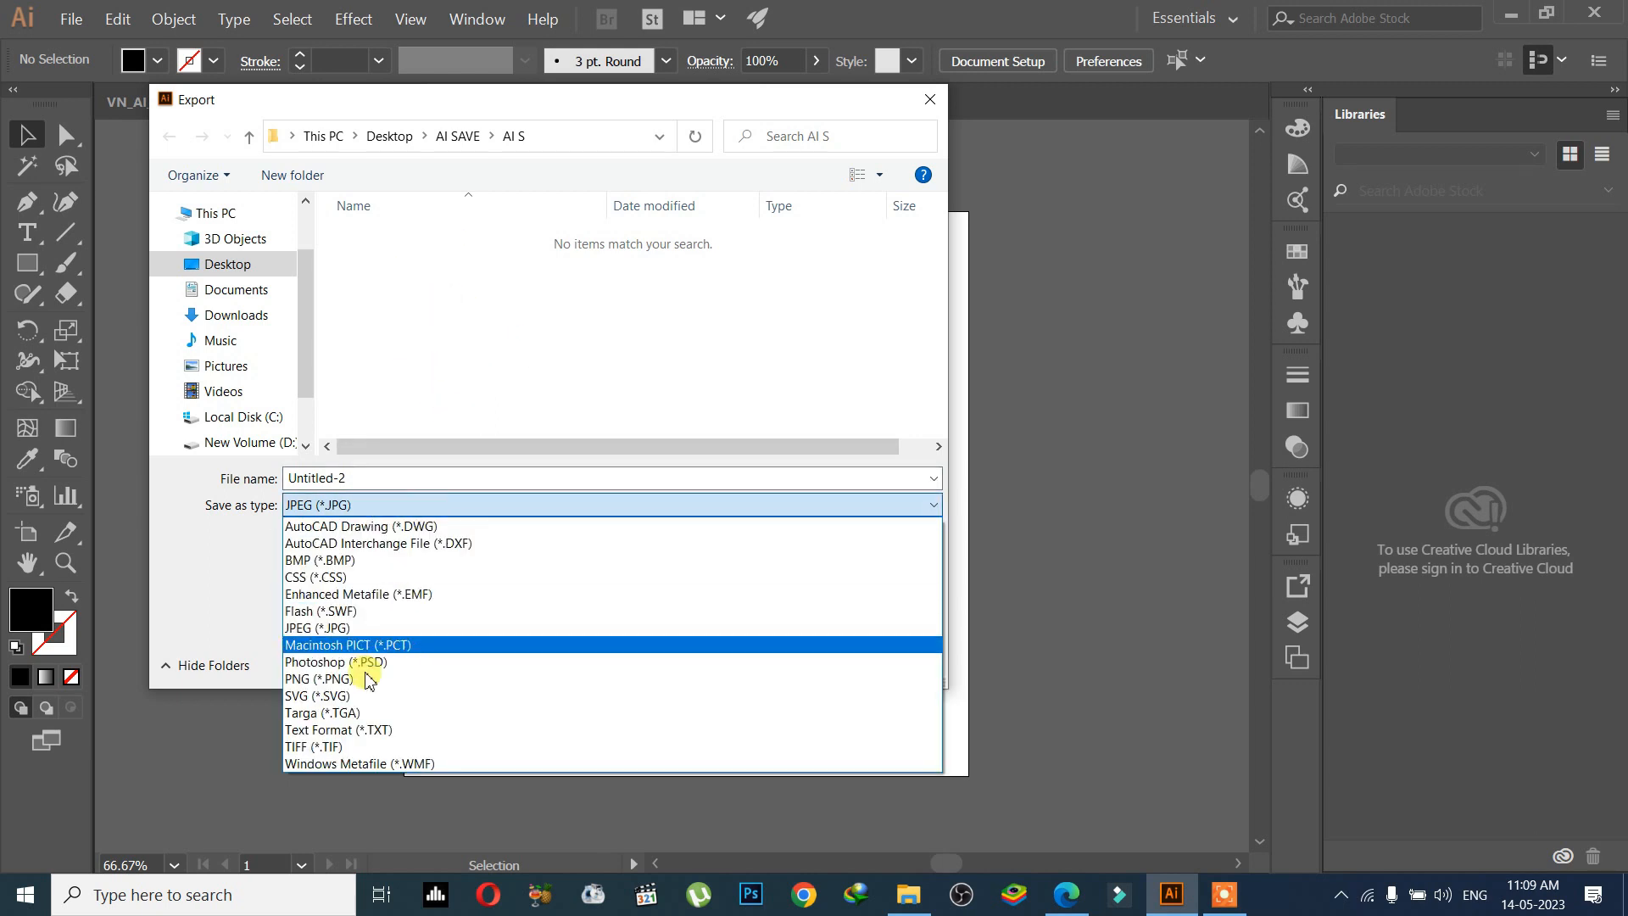
click(450, 528)
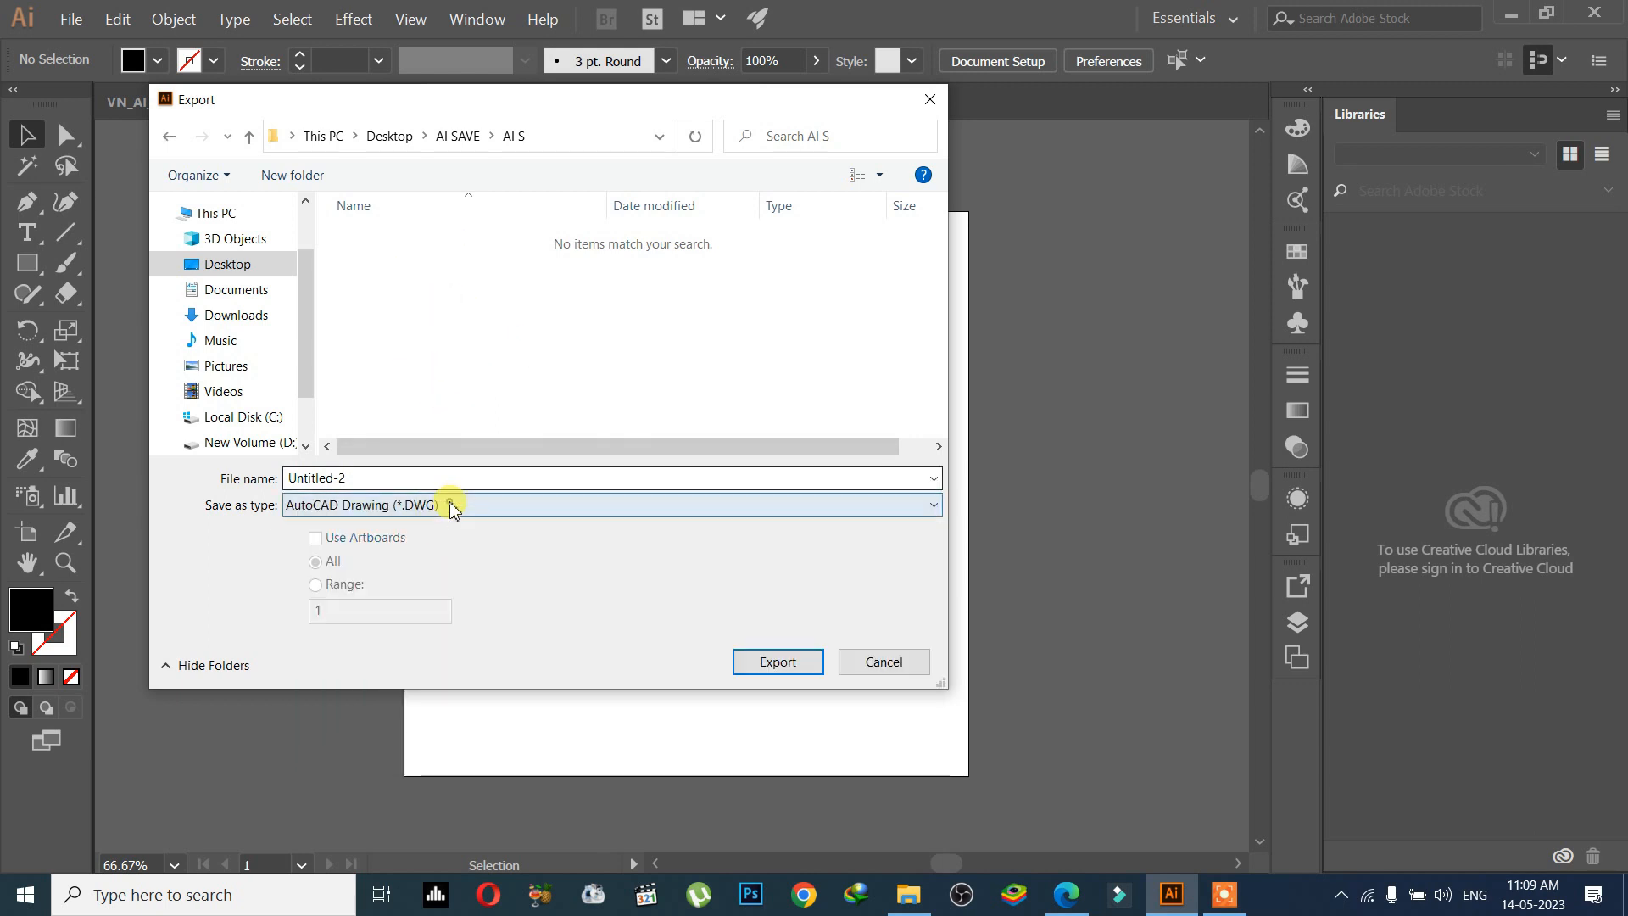
Review the file types available for exporting the artwork.
click(455, 505)
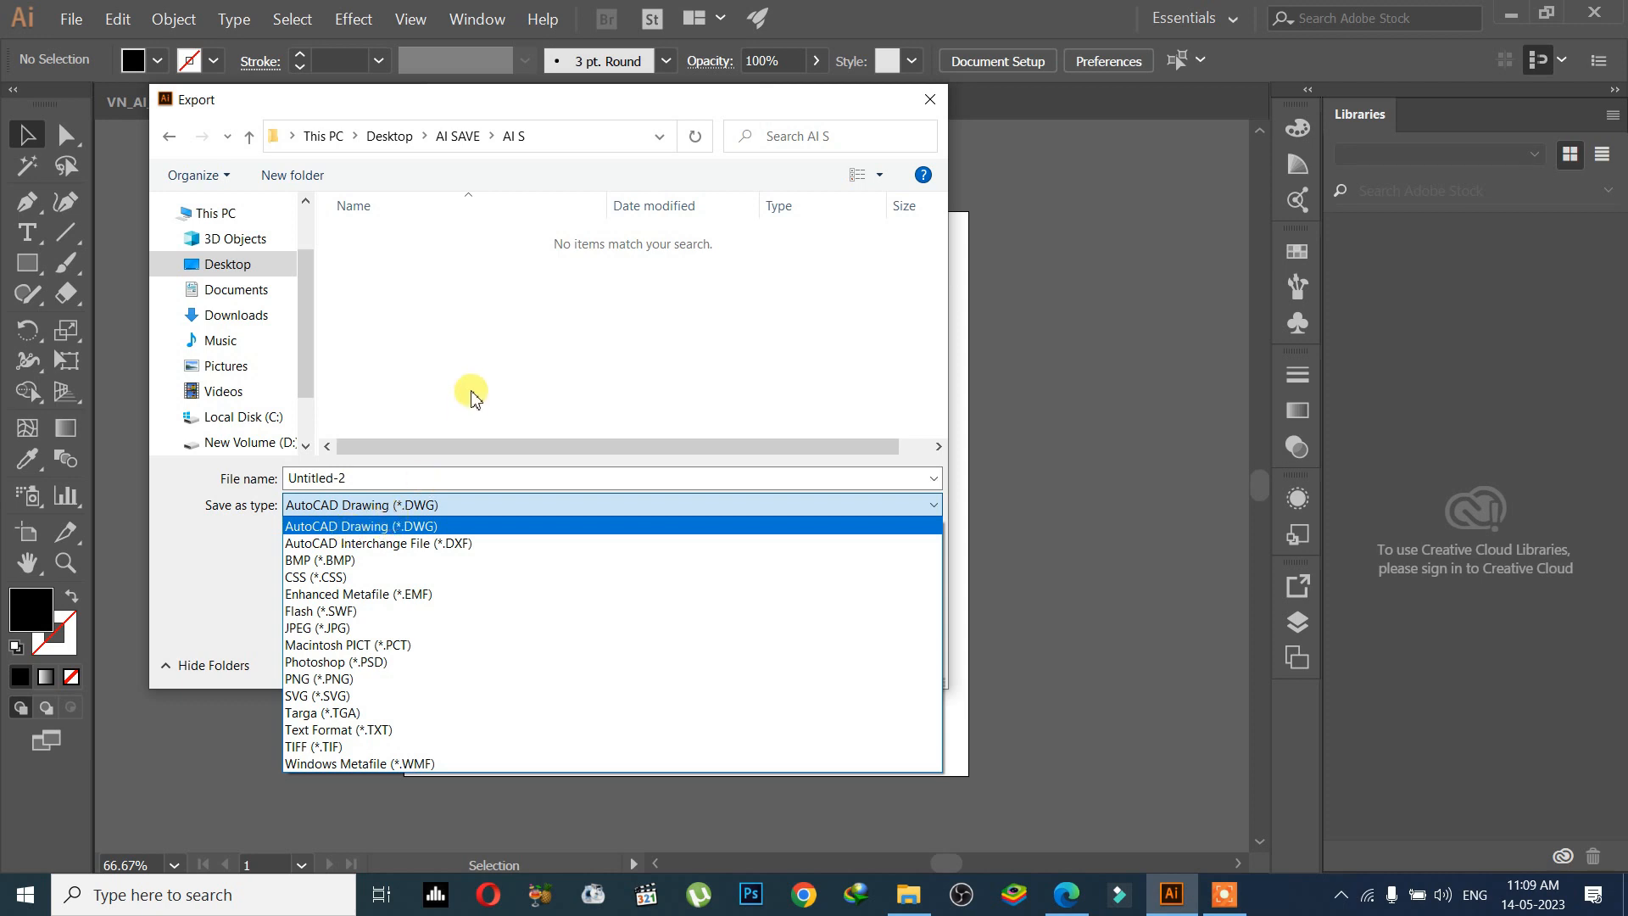
click(928, 99)
drag(882, 100, 478, 106)
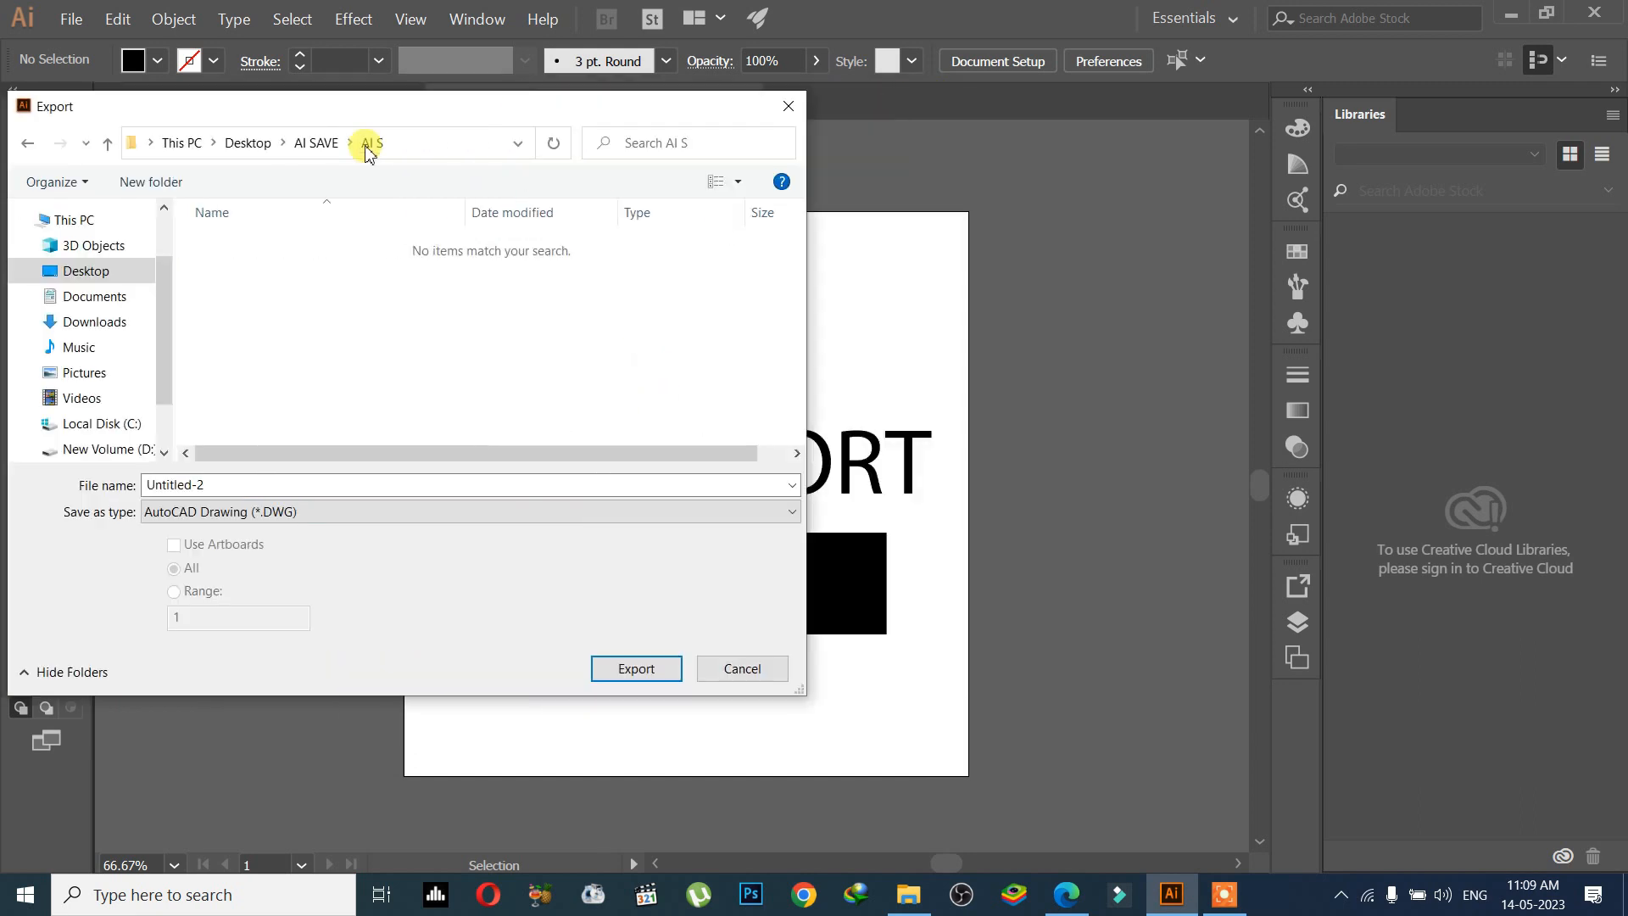
drag(366, 111, 566, 97)
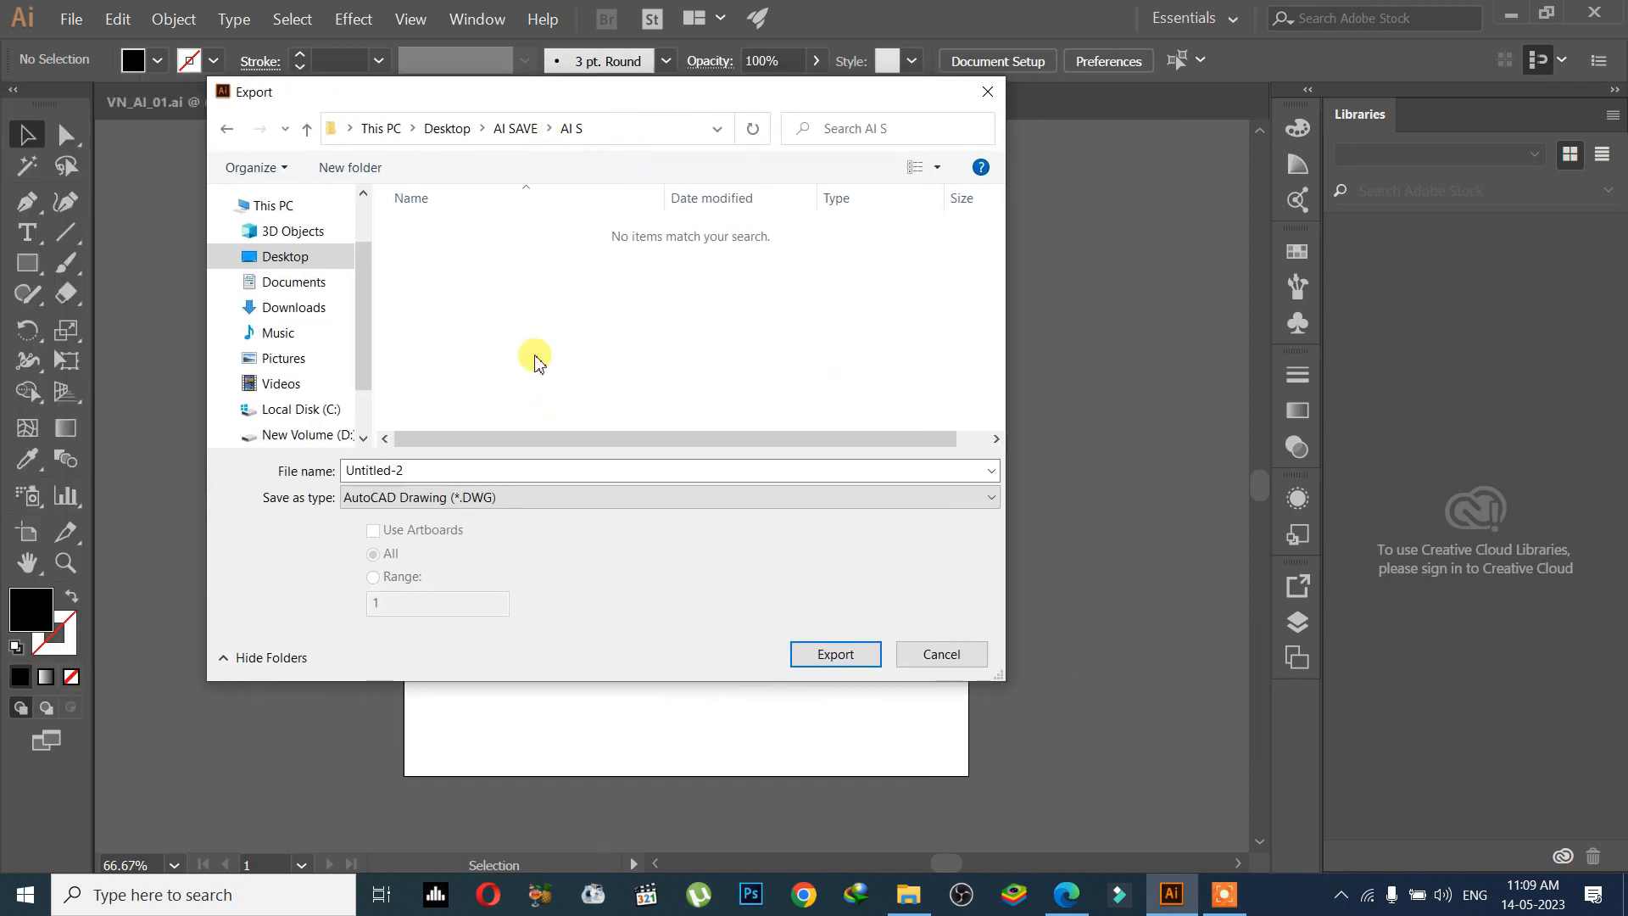
click(575, 500)
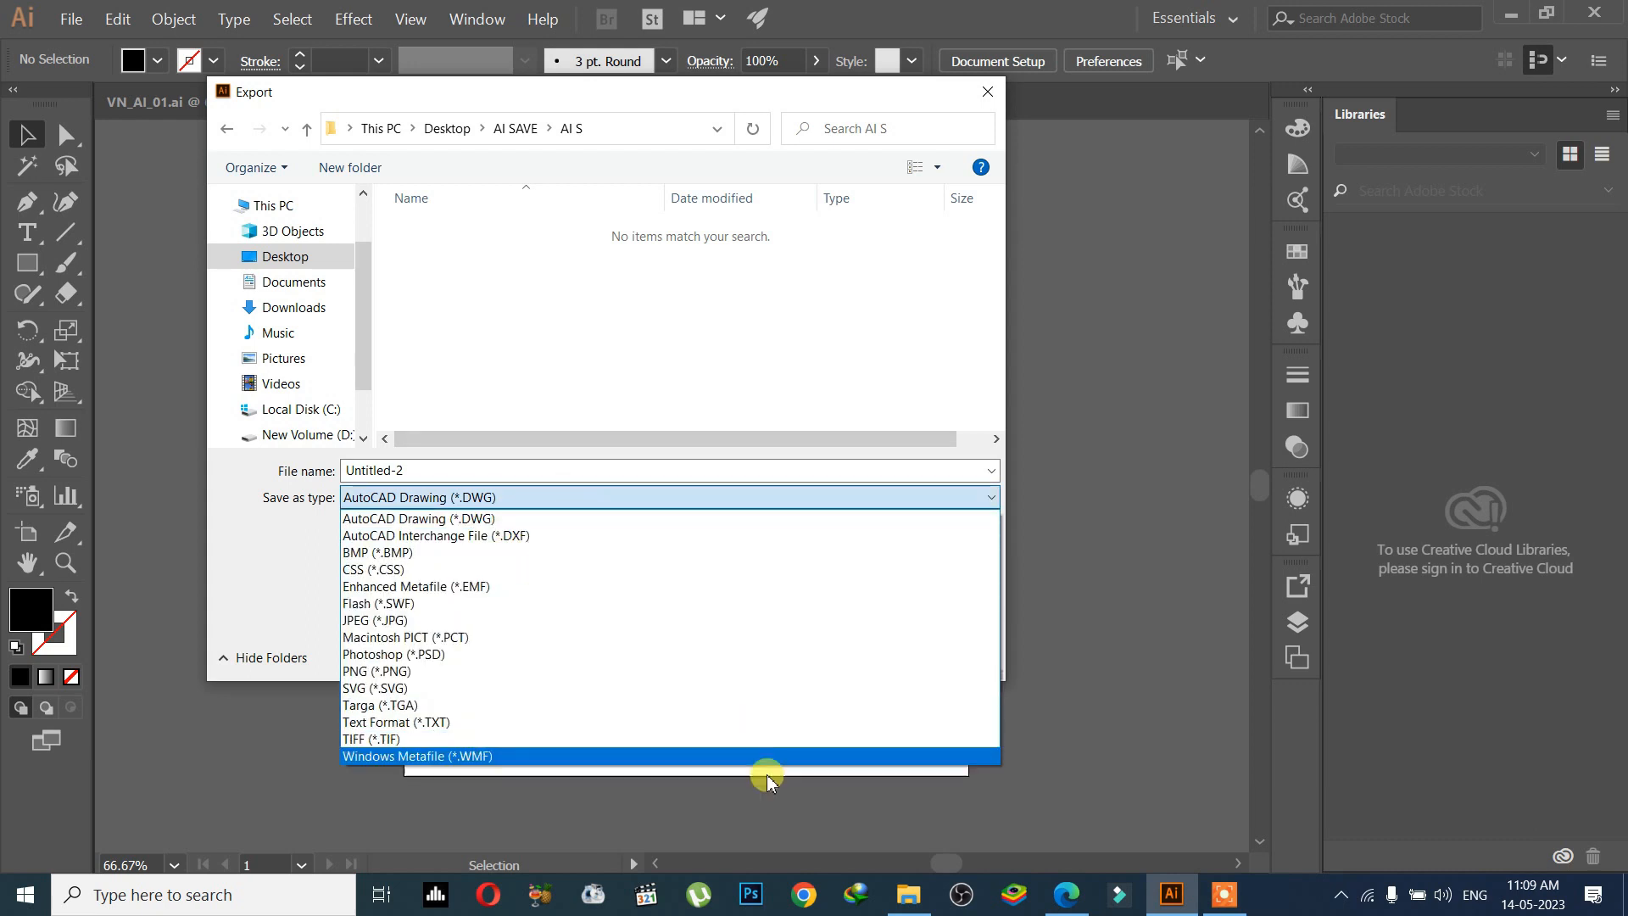
Switch to the Edge browser, search Bing for "BMP file NAME" and read what the abbreviation BMP stands for.
click(1067, 894)
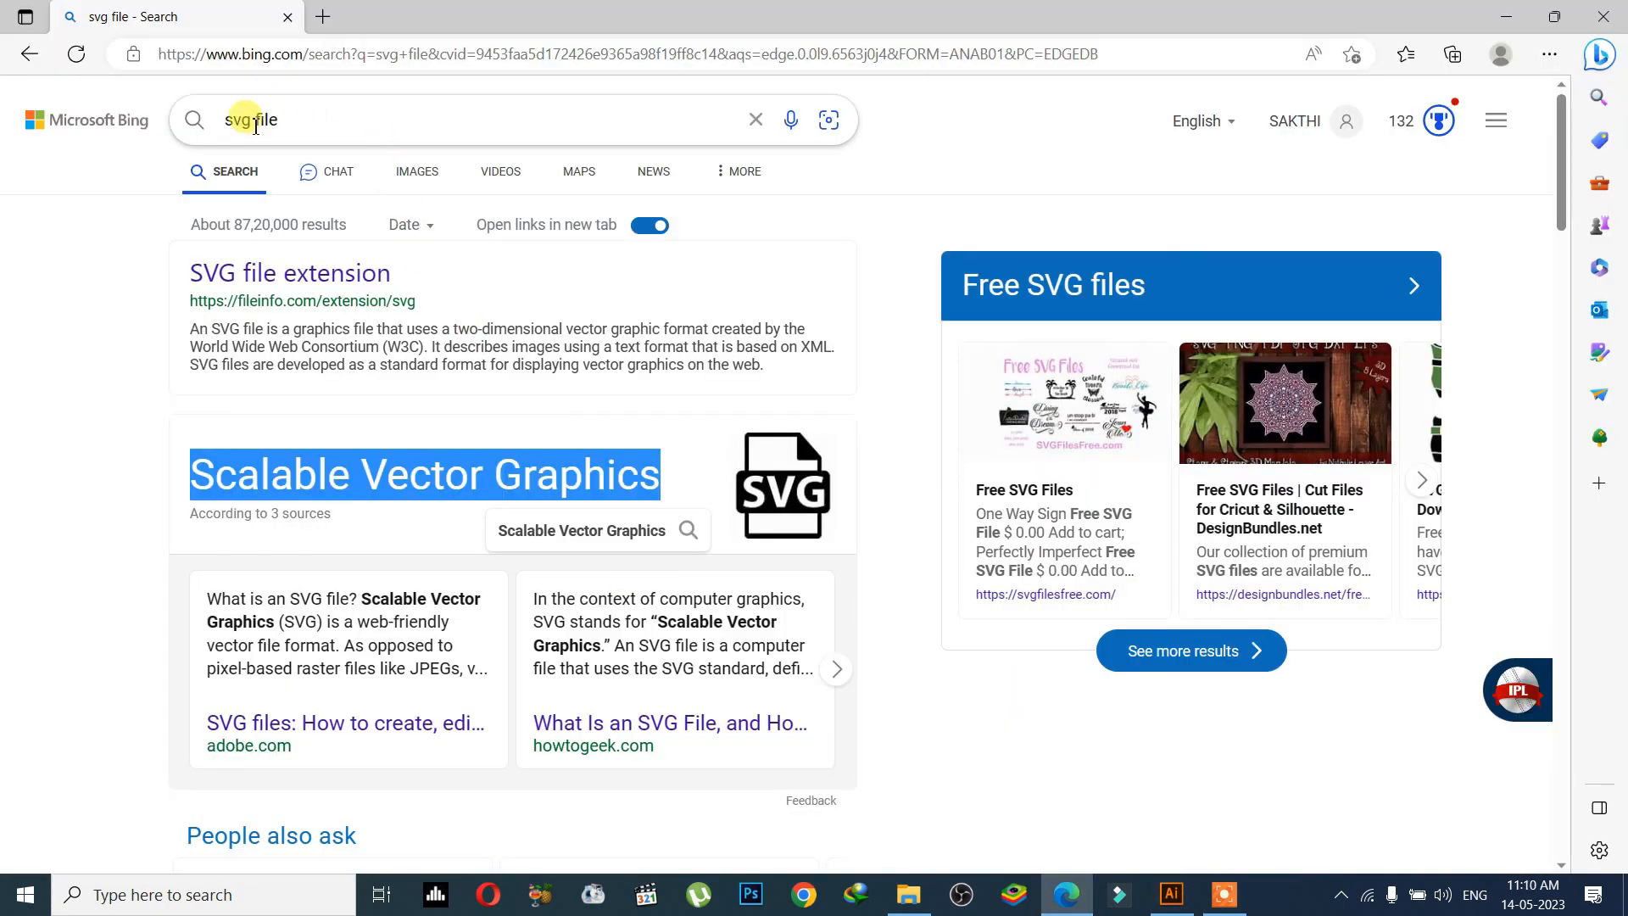
drag(268, 126, 251, 128)
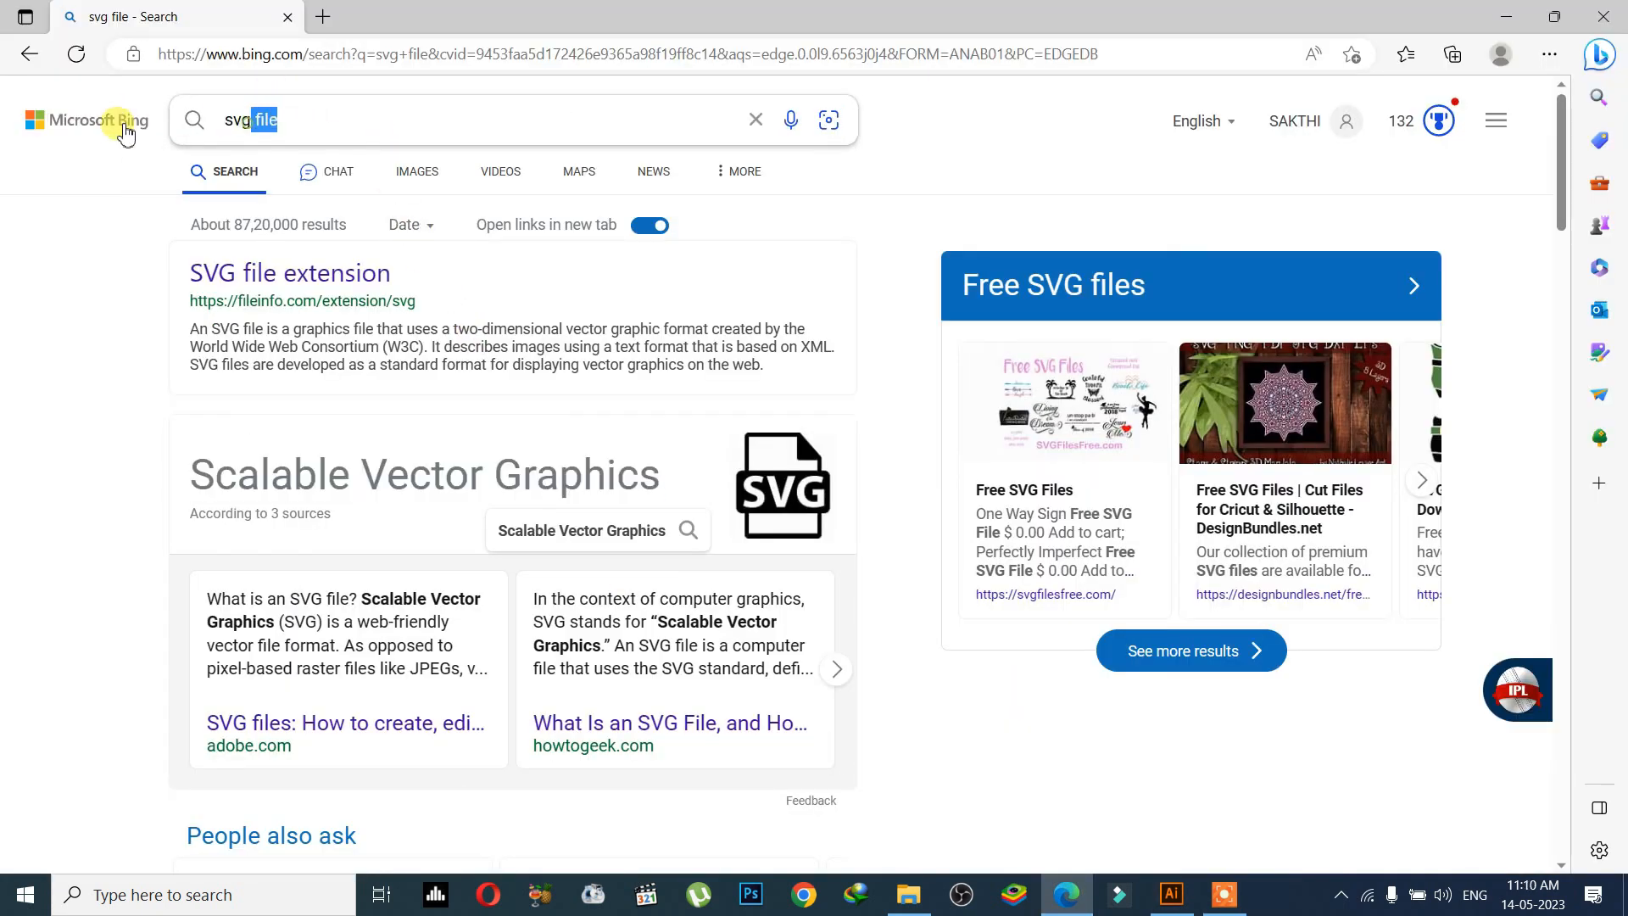
click(250, 119)
key(BackSpace)
key(BackSpace)
key(BackSpace)
key(BackSpace)
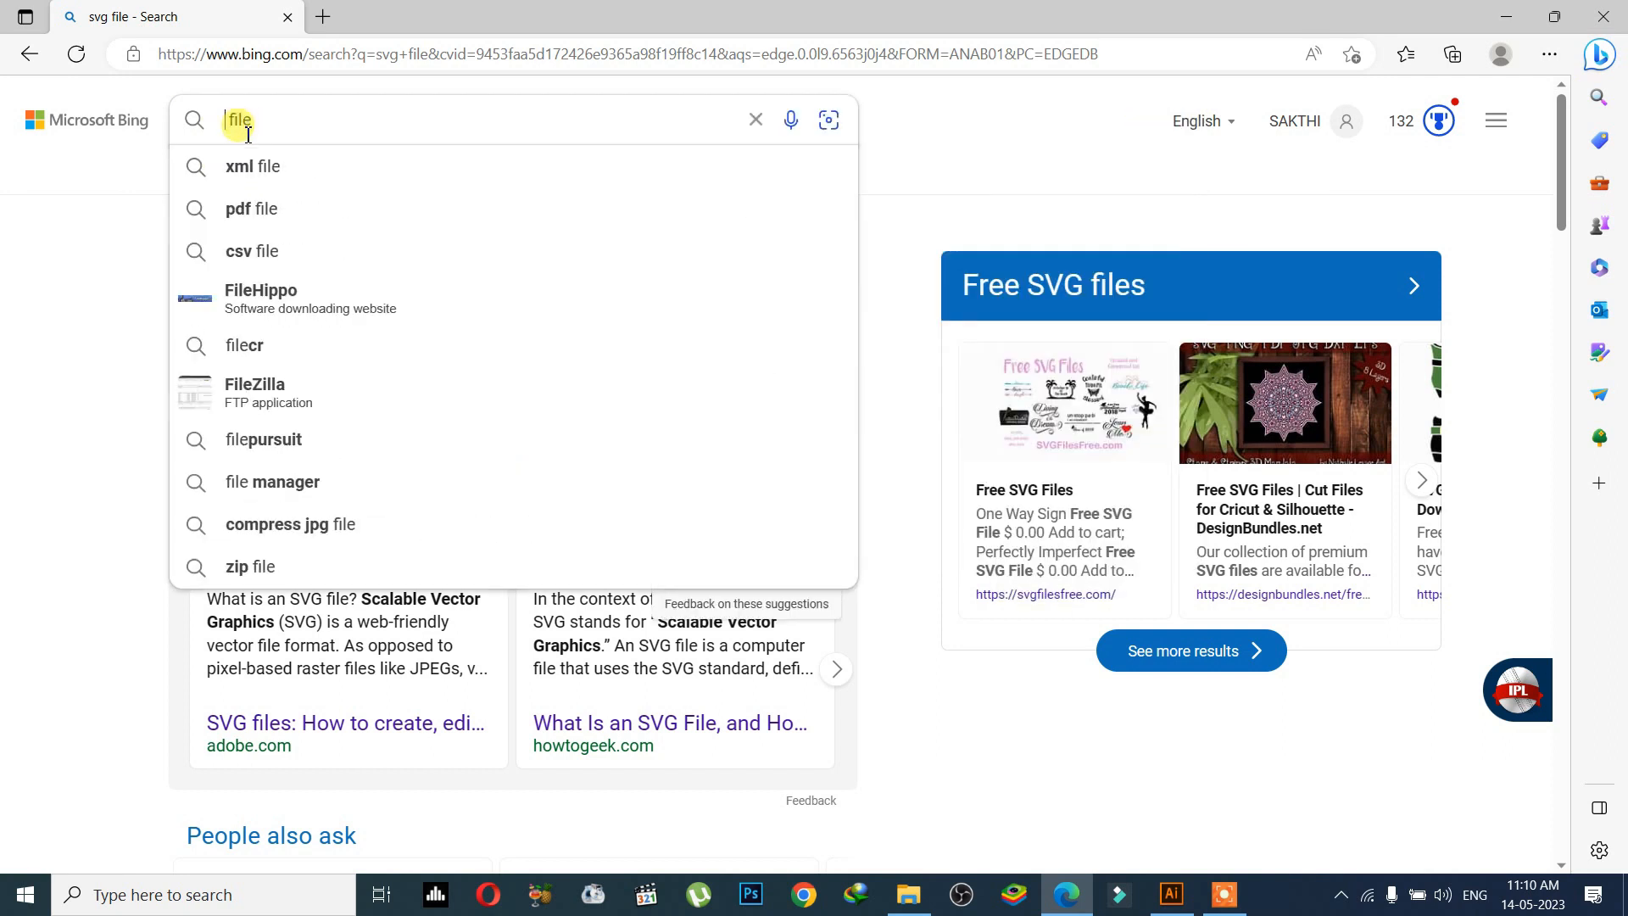
text(BMP file)
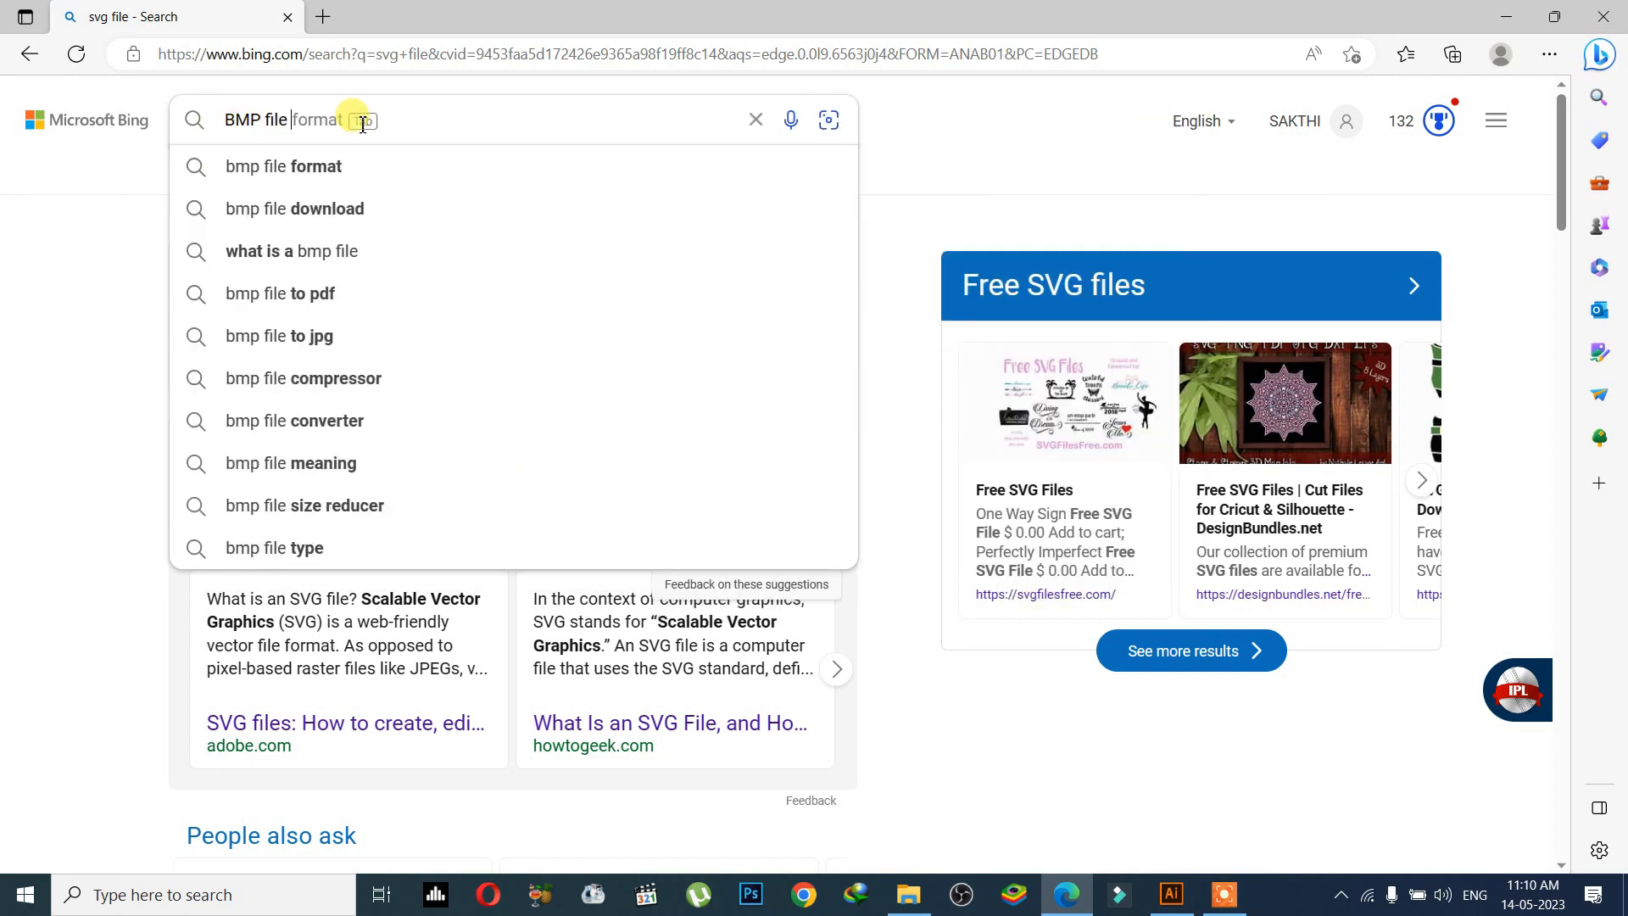
text( NAME)
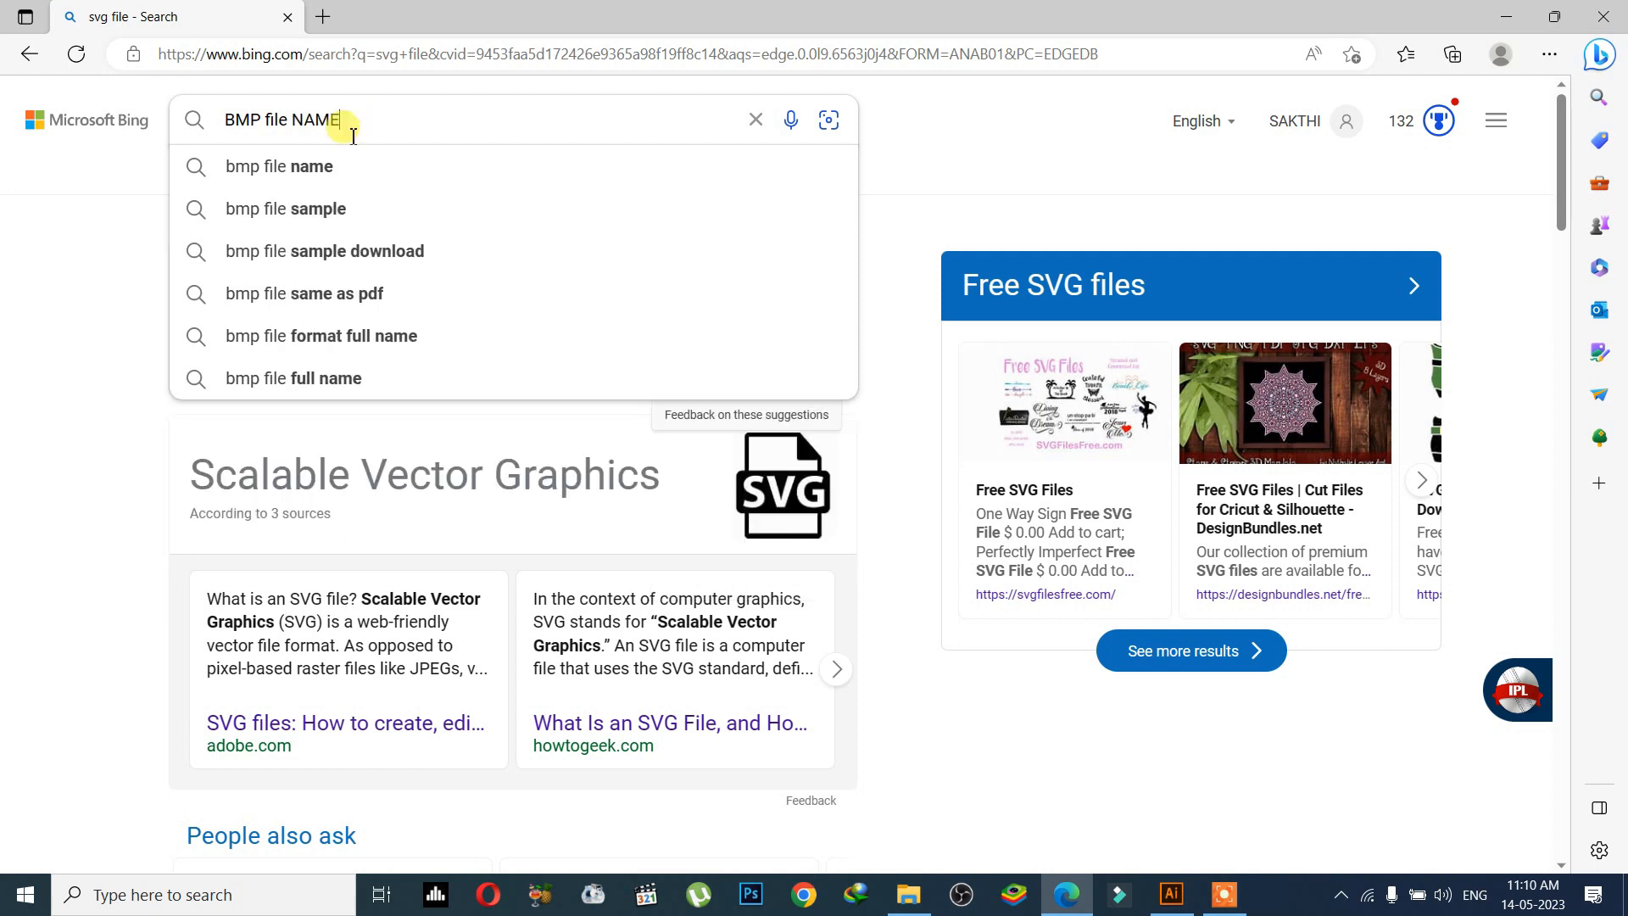
key(Return)
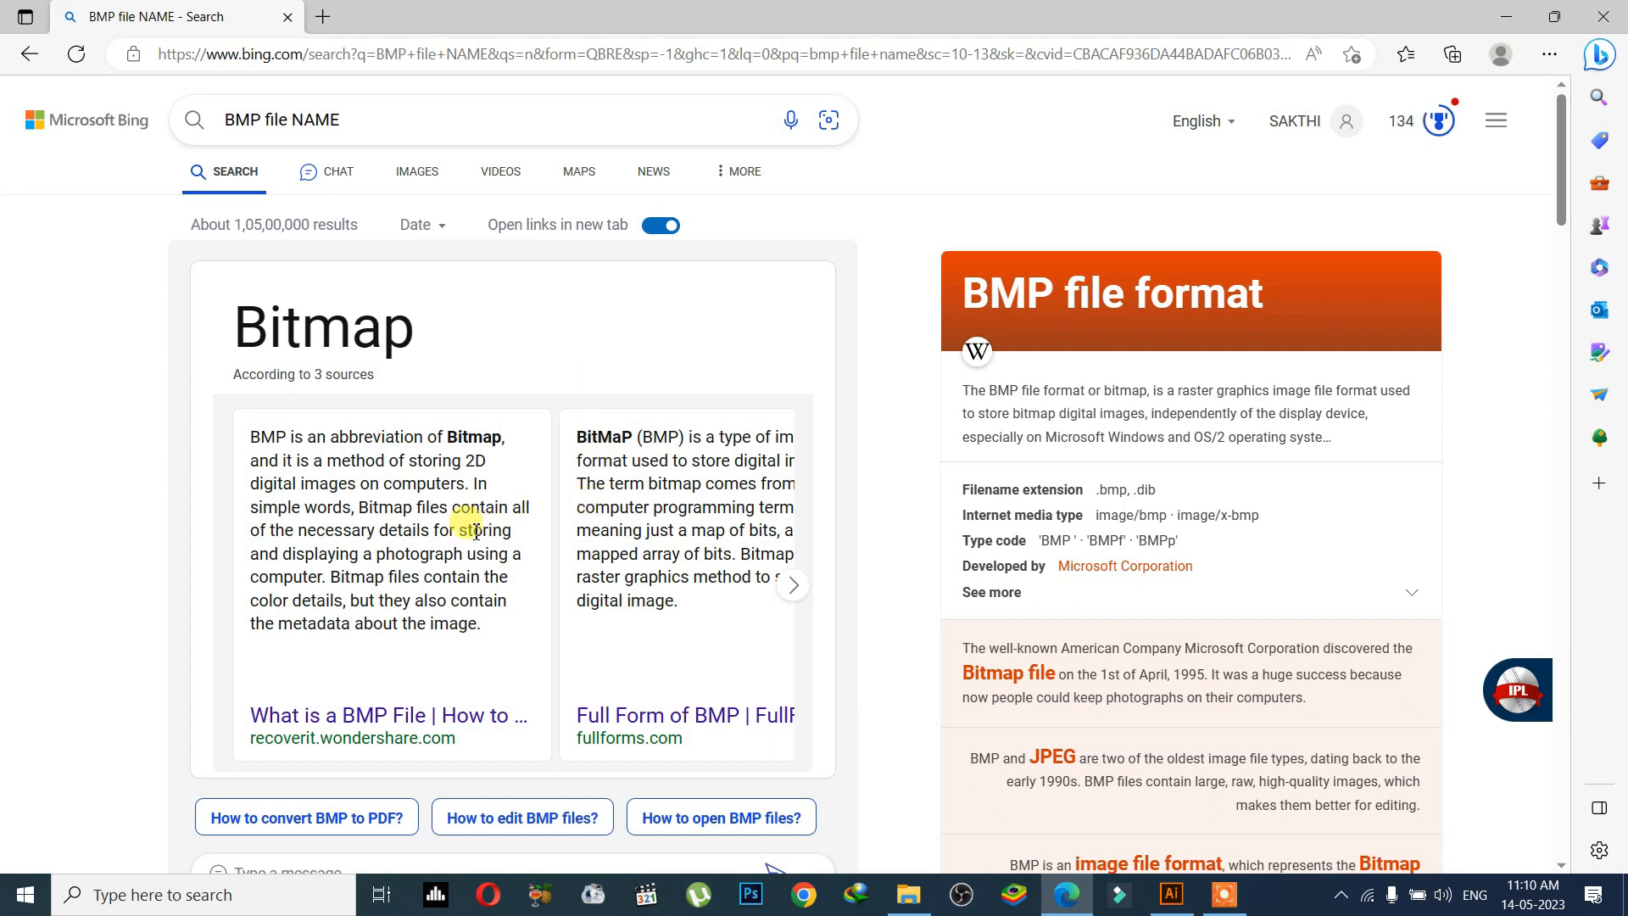
drag(402, 505, 350, 438)
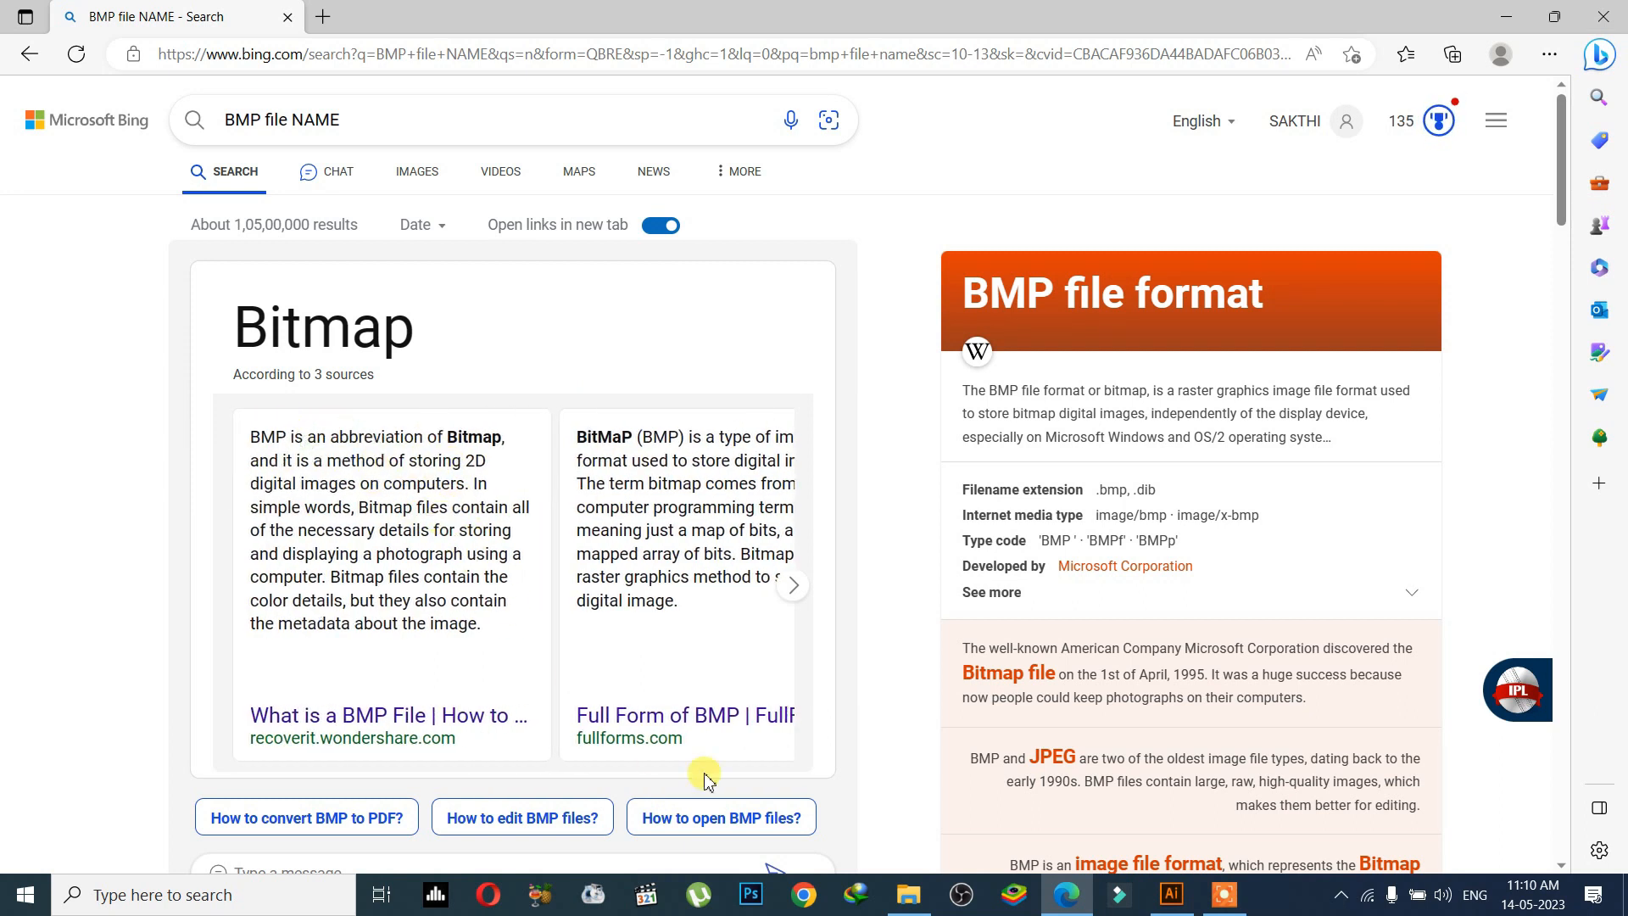
Switch back to Illustrator and set the export file type to JPEG (*.JPG).
click(1171, 894)
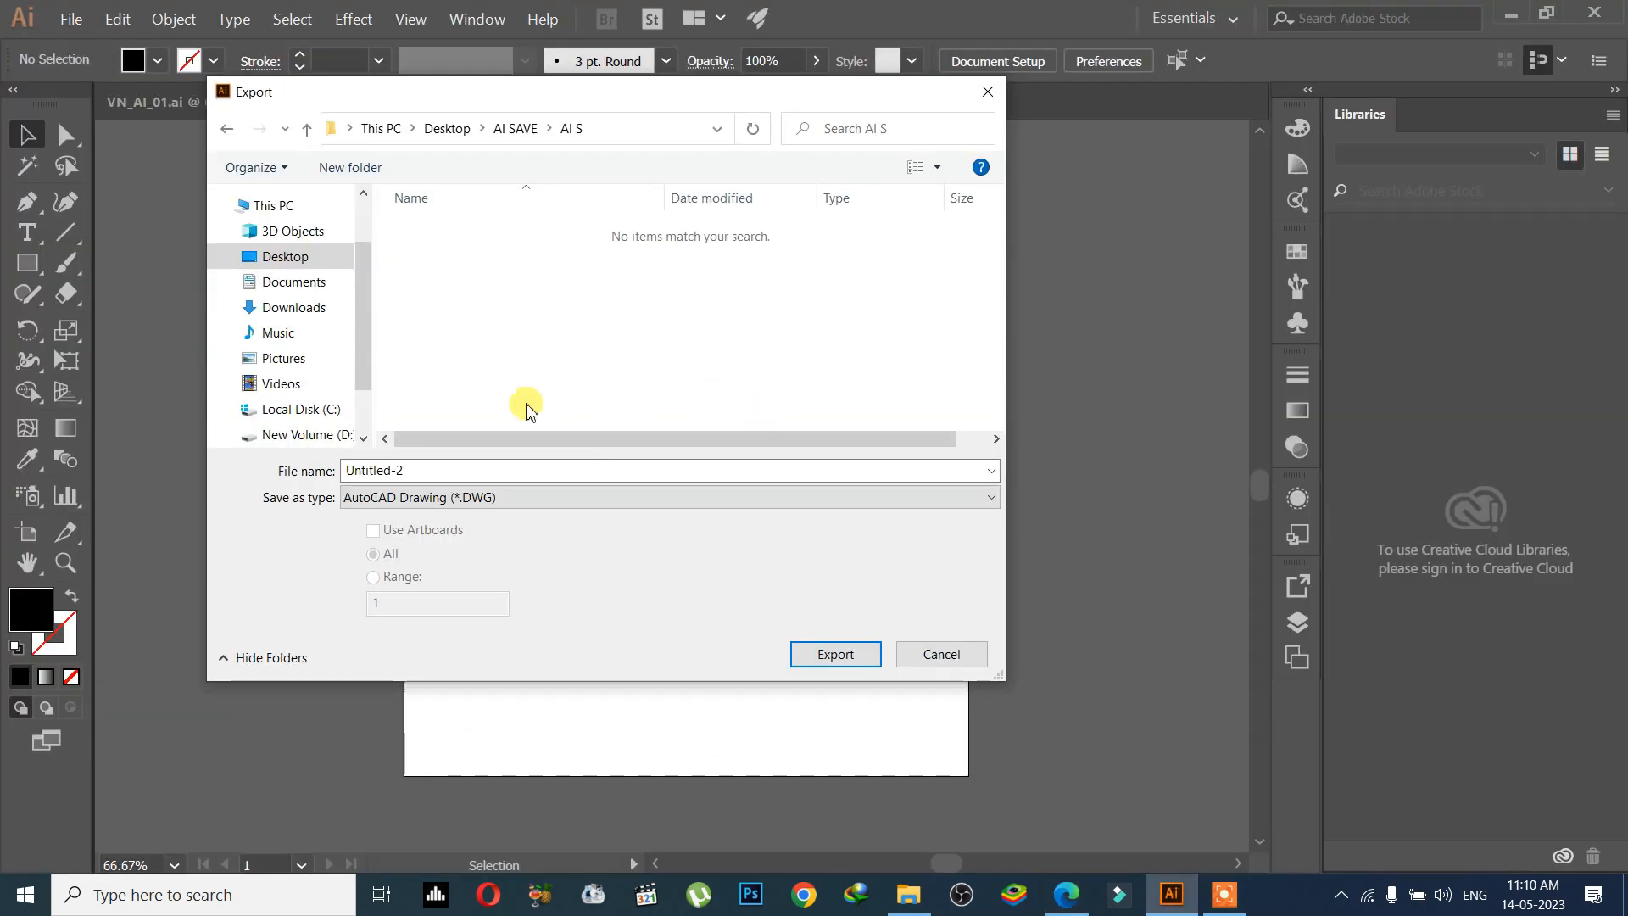
click(516, 501)
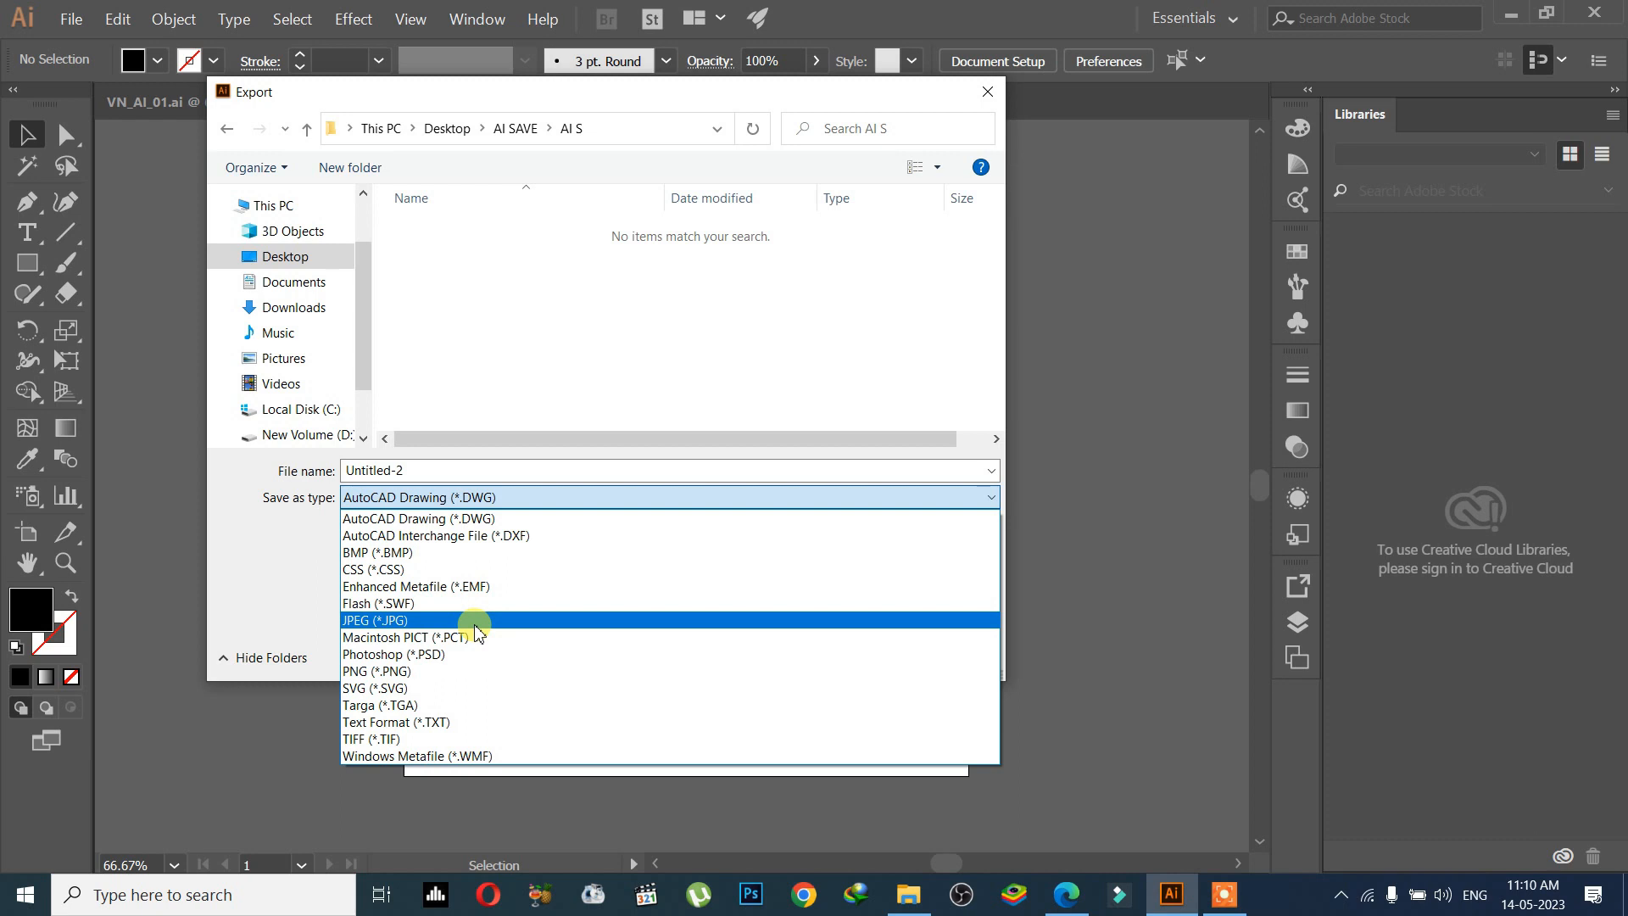
click(475, 622)
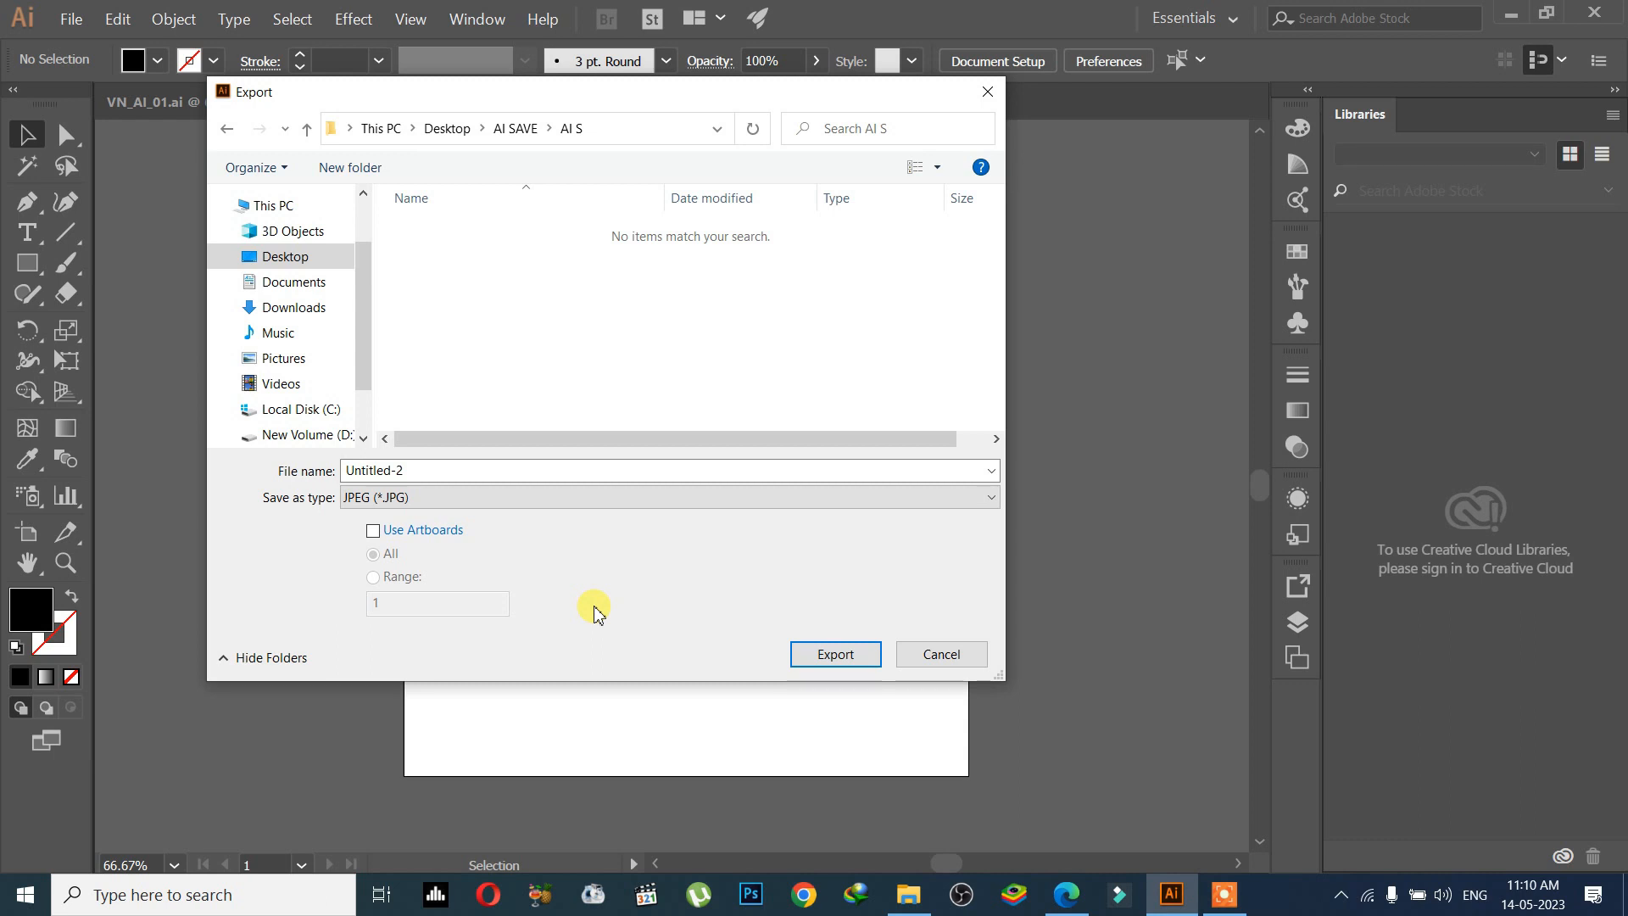
Move the Export dialog aside to view the VN_EXPORT artwork behind it and bring the dialog back.
click(545, 499)
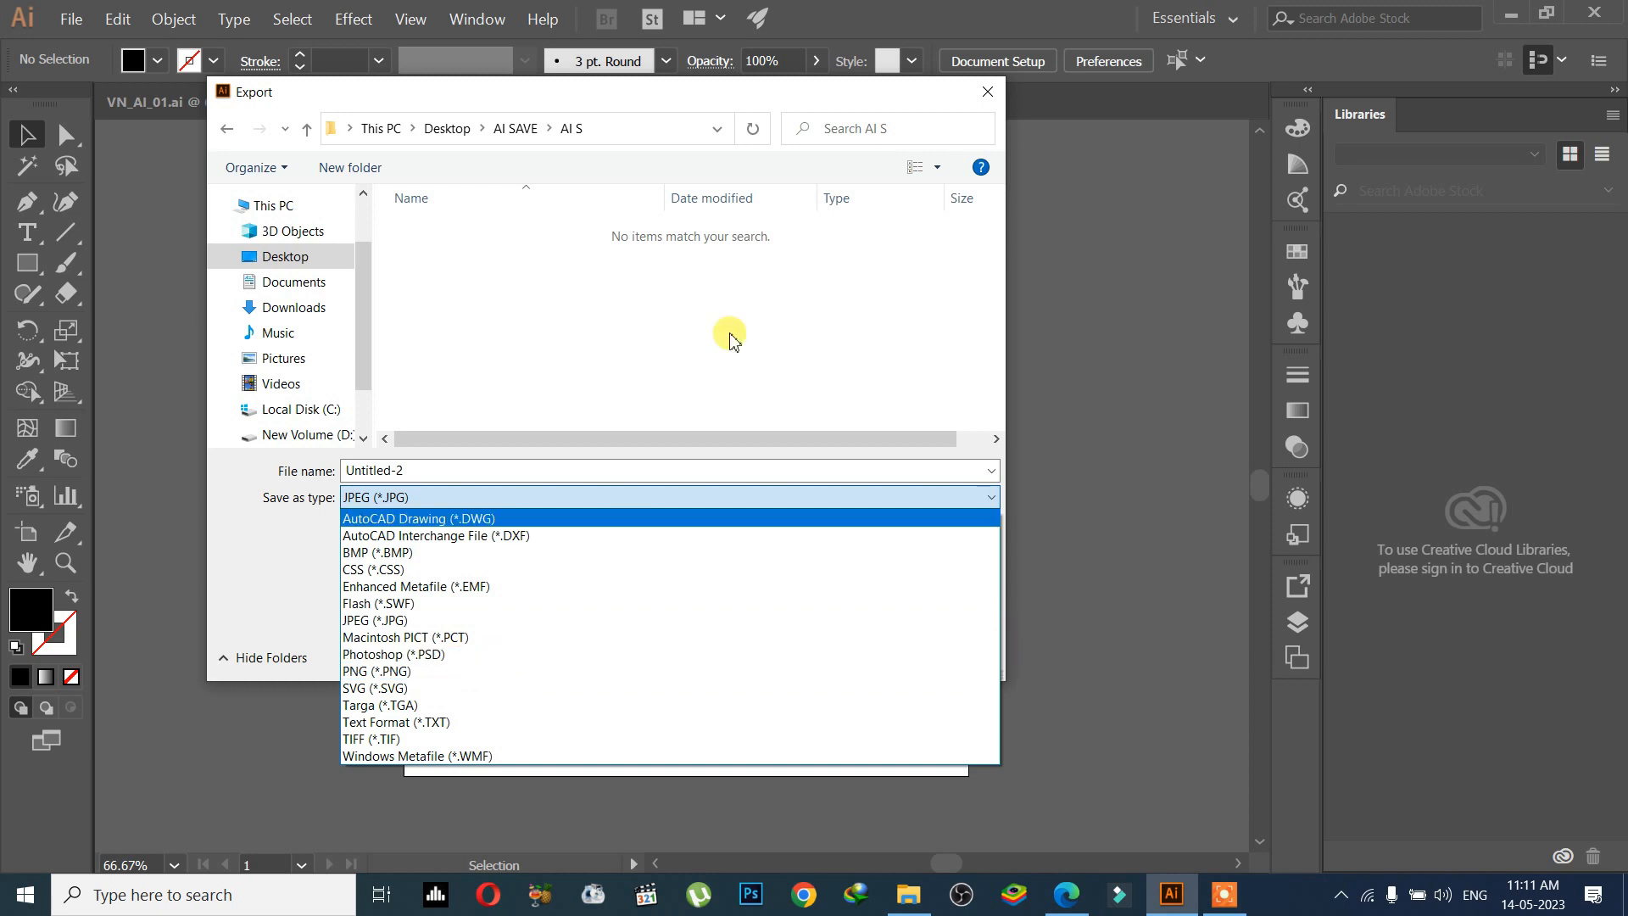
click(814, 114)
drag(785, 106, 585, 170)
drag(701, 135, 1058, 767)
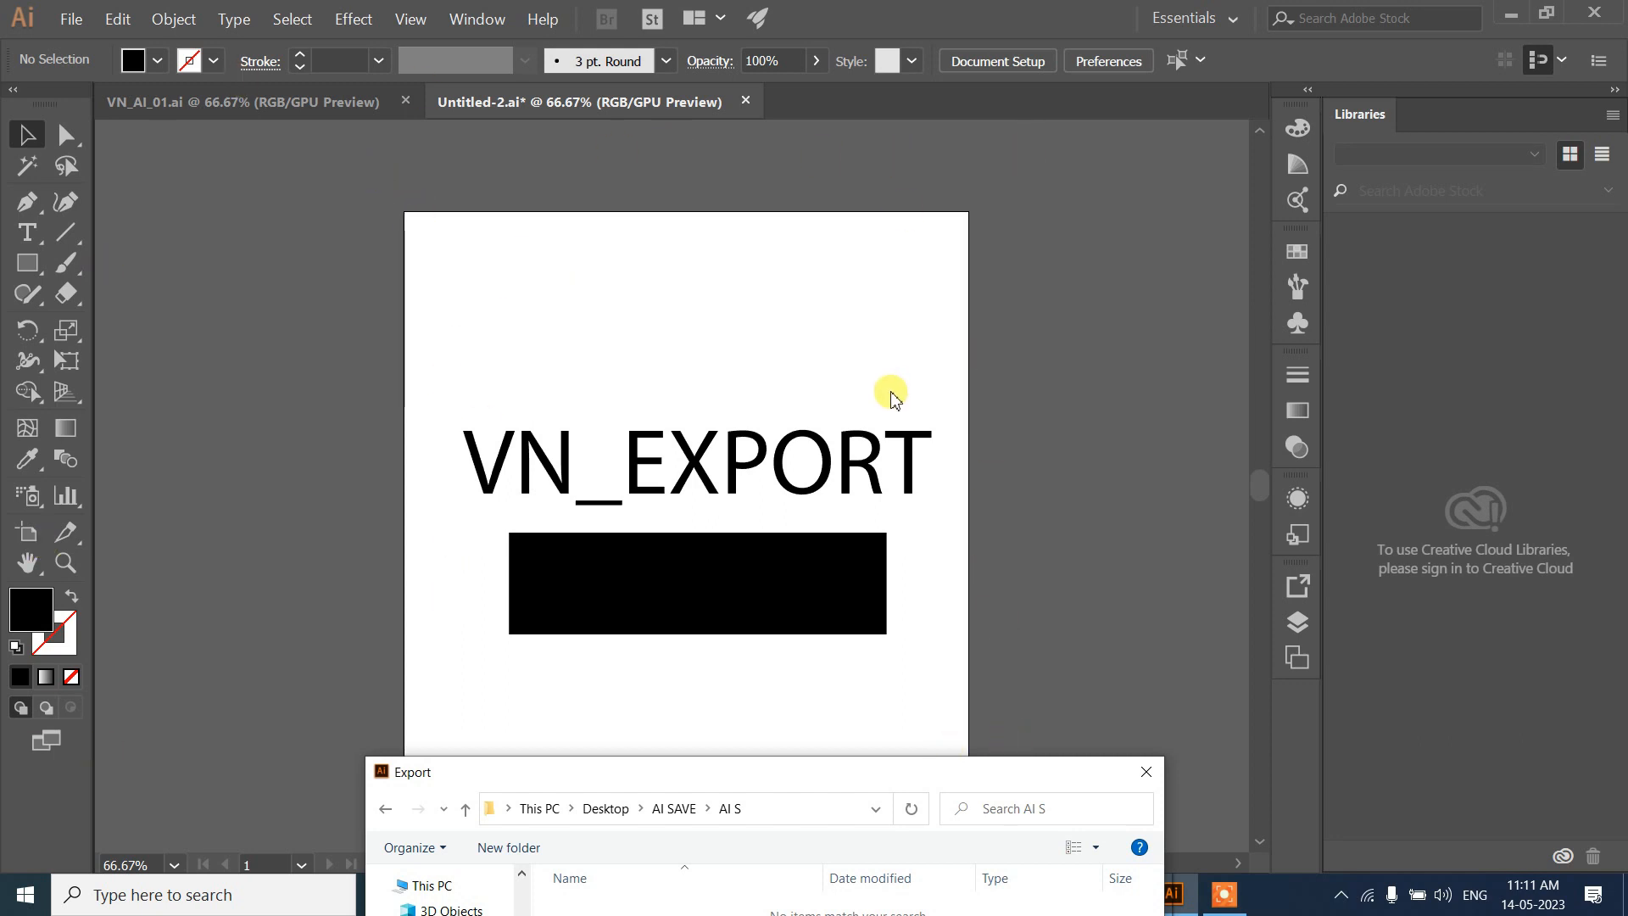
drag(876, 770, 885, 304)
Try PNG (*.PNG) as the export file type and cancel the export.
click(546, 717)
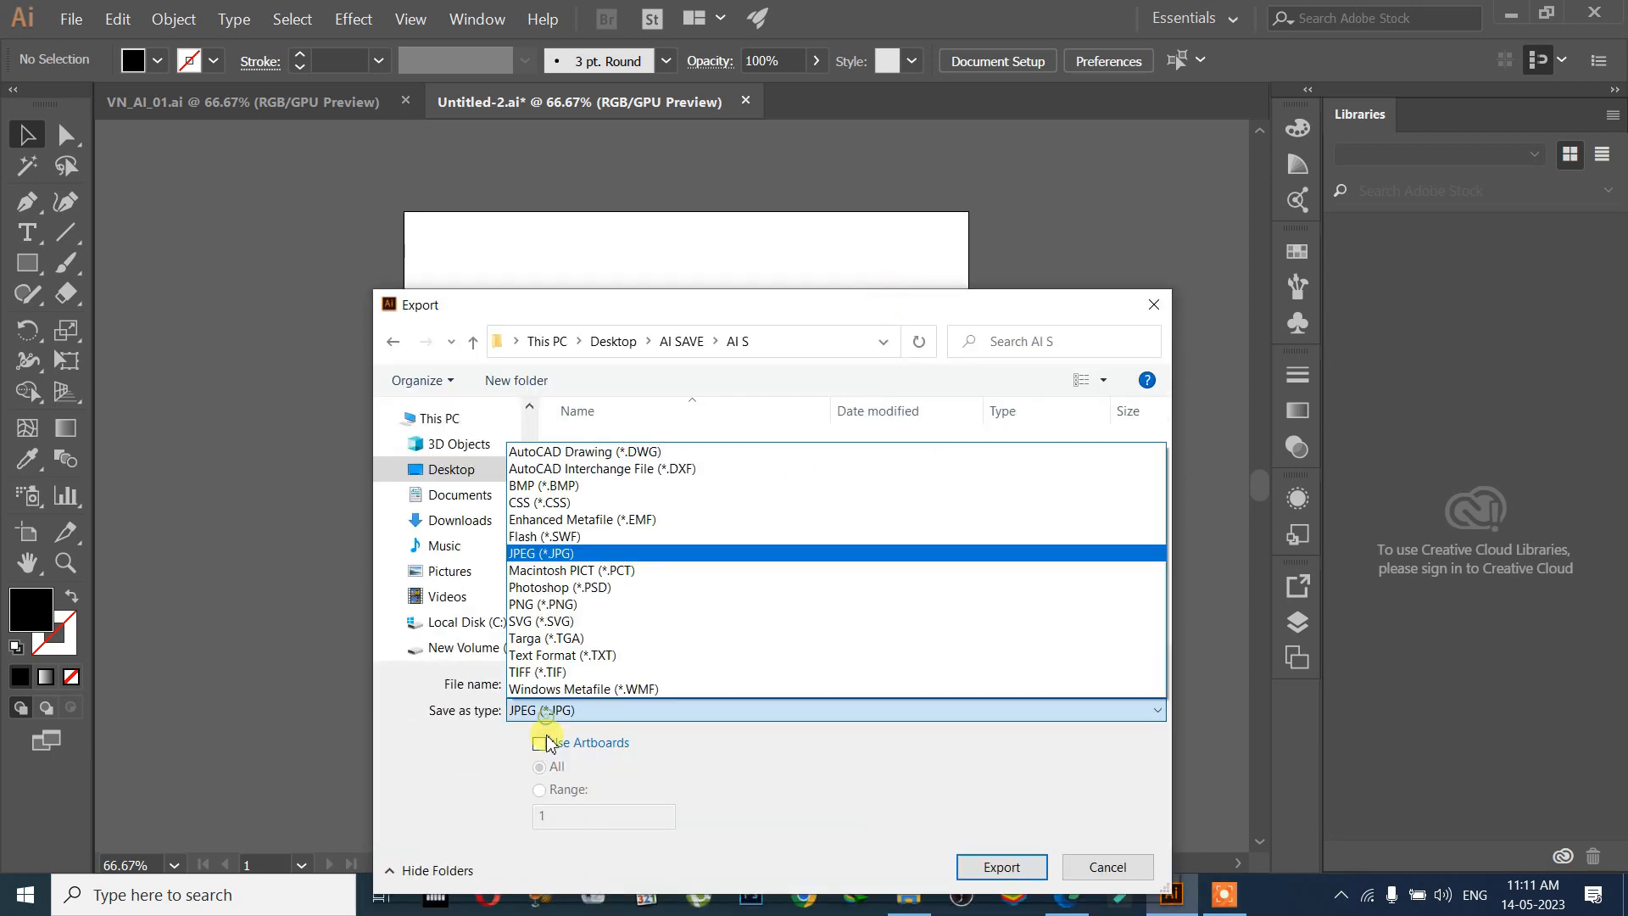
click(553, 604)
drag(855, 305, 751, 848)
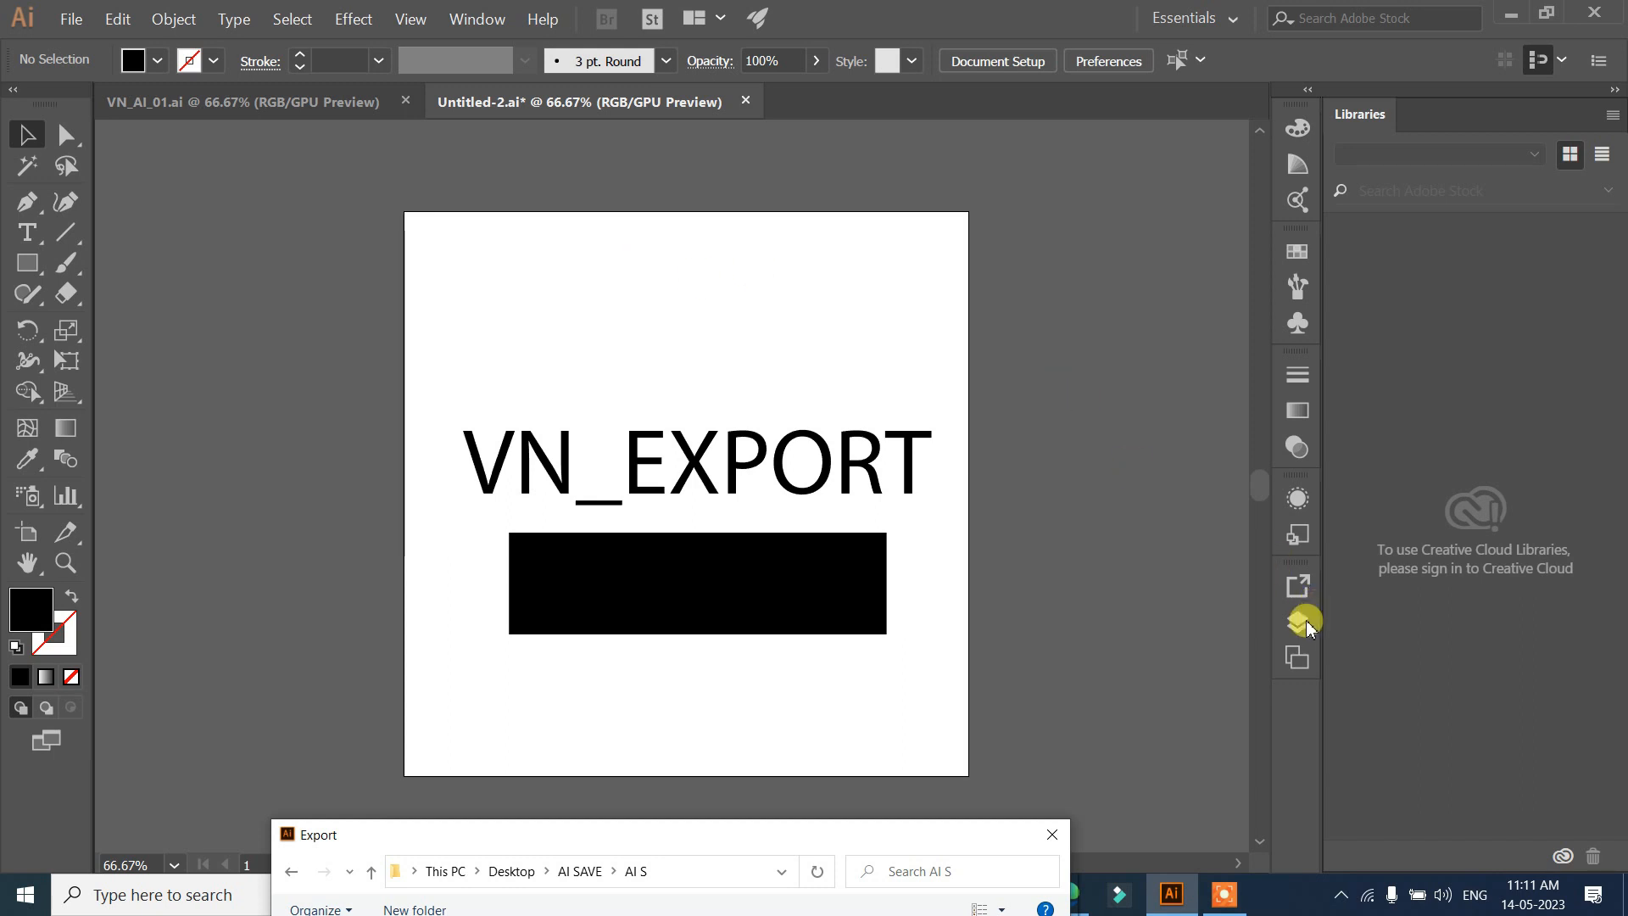
click(1052, 834)
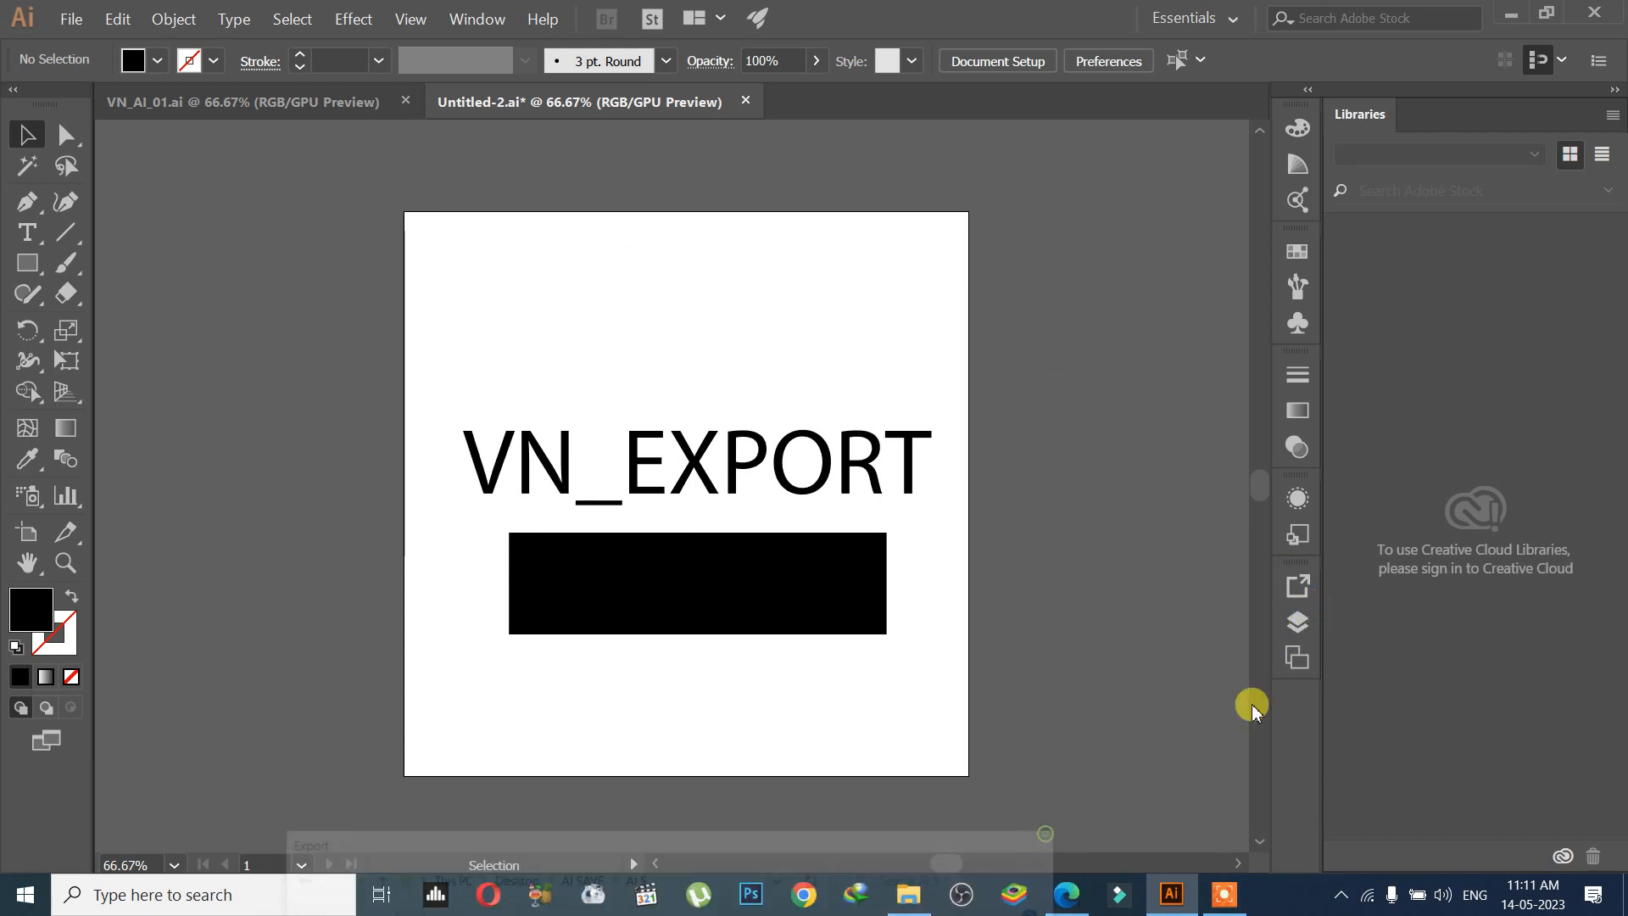
Examine the rectangle and VN_EXPORT text entries under Layer 1 in the document's layer list.
click(1298, 622)
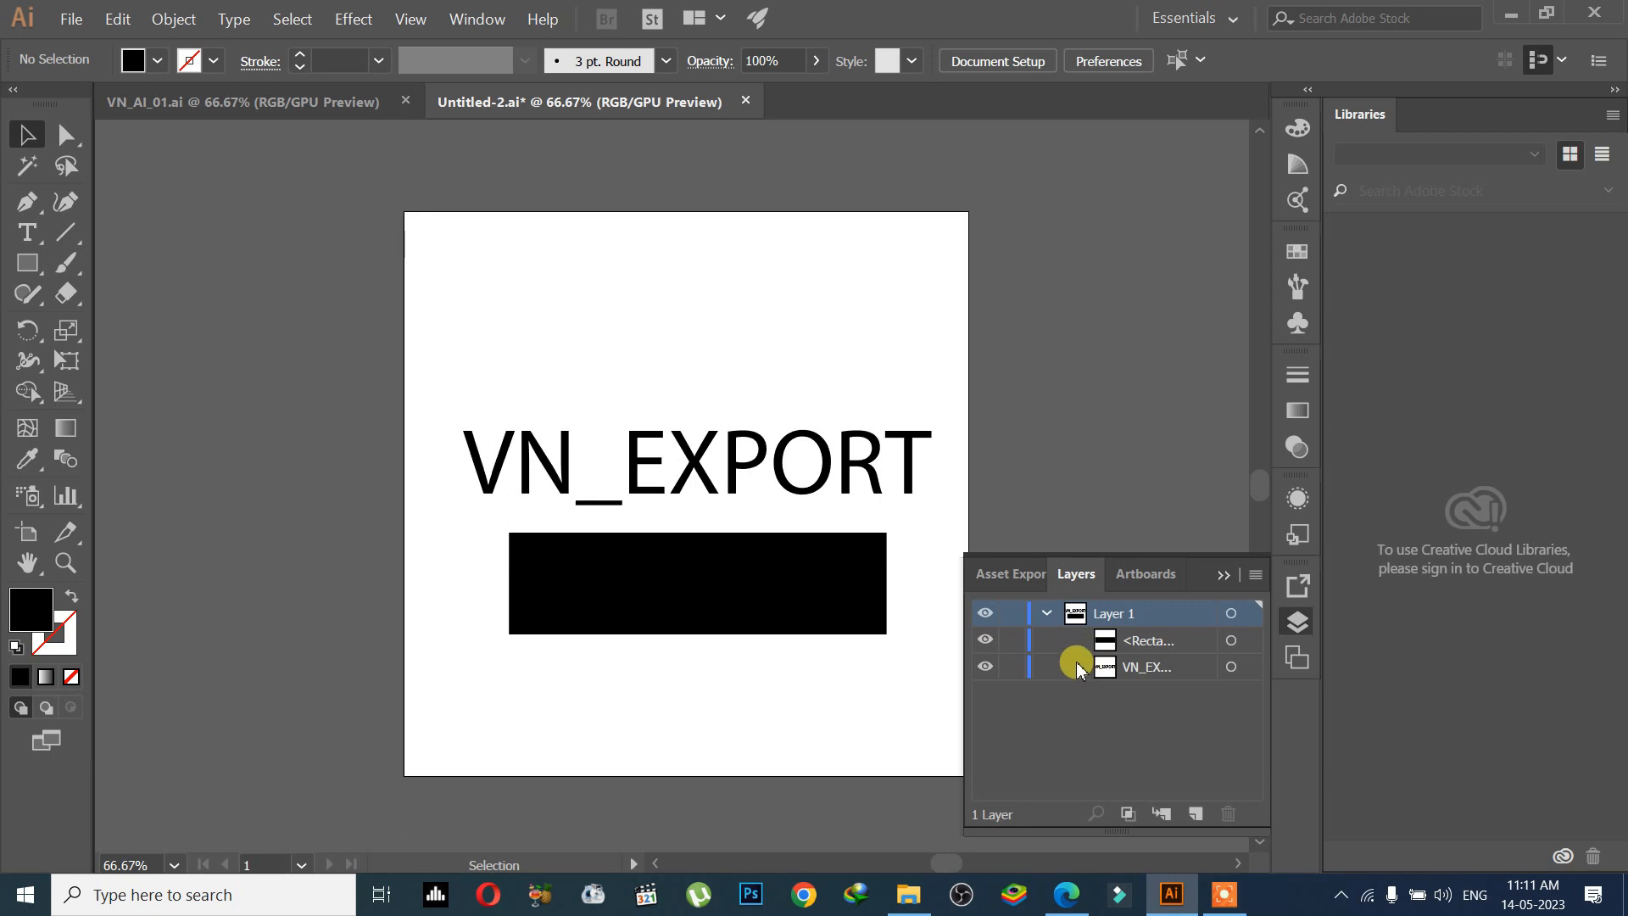
click(1105, 670)
click(1108, 641)
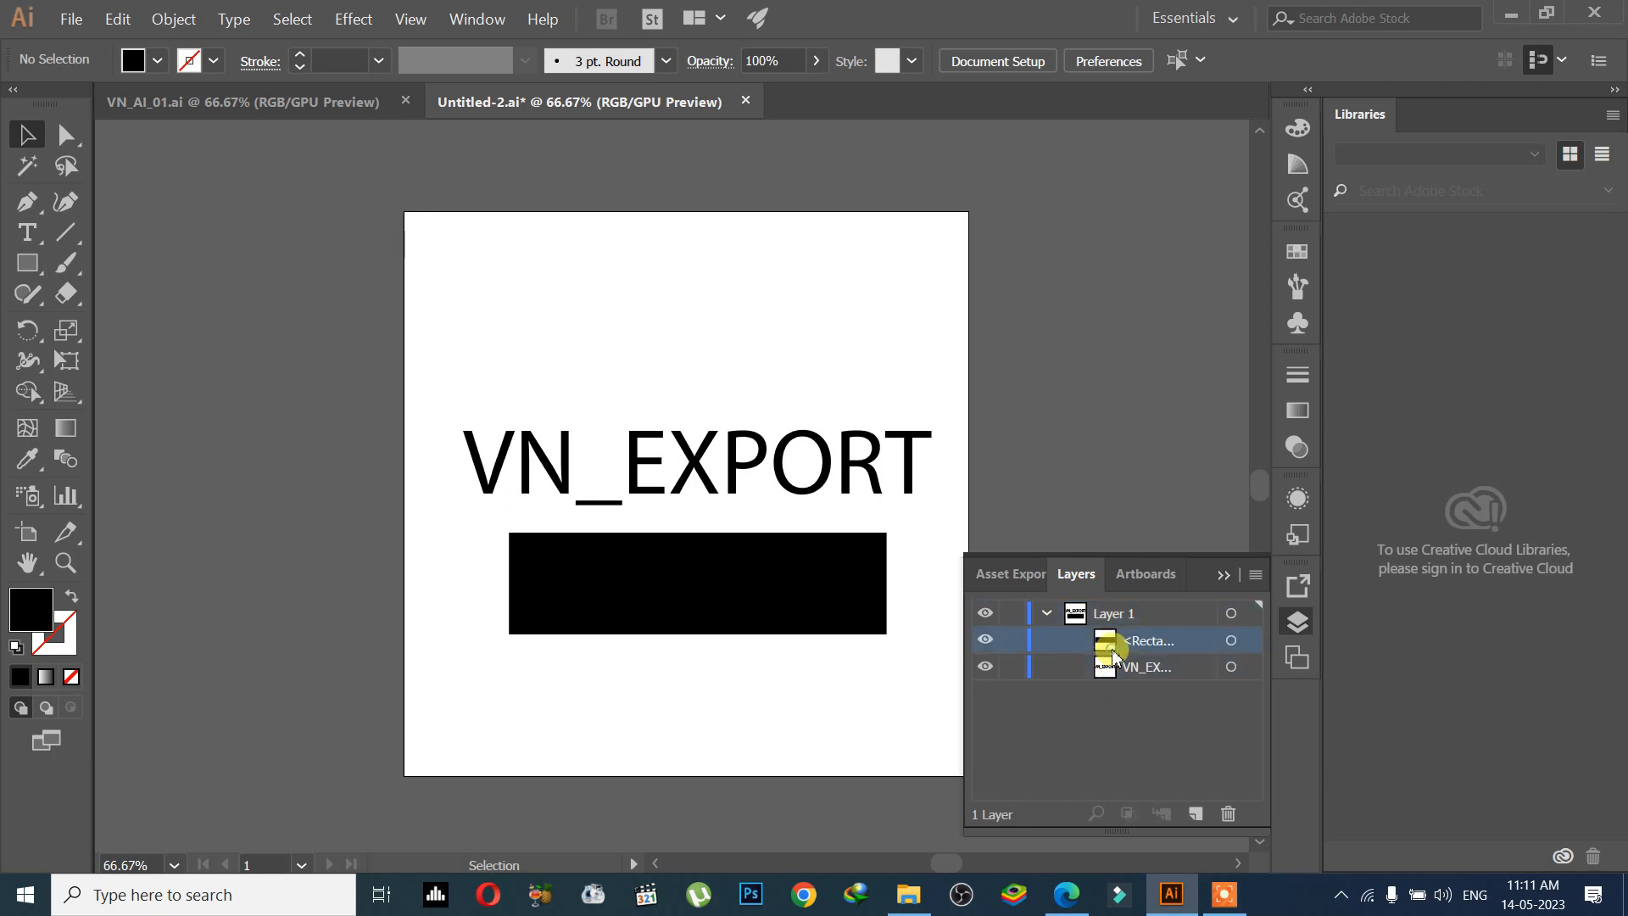
click(1101, 697)
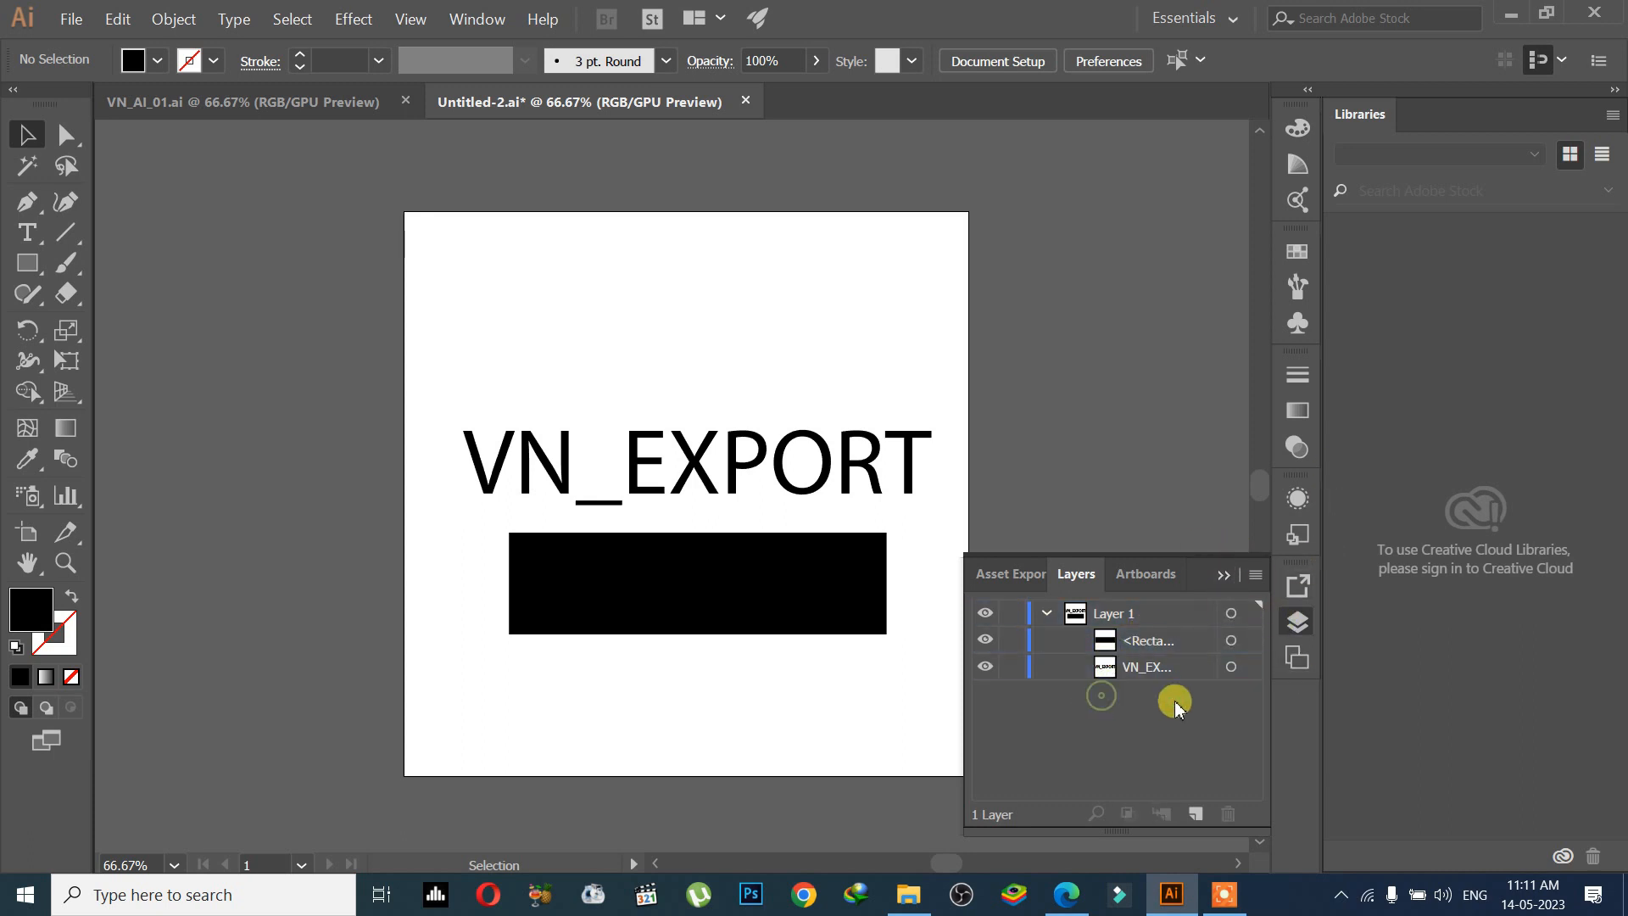
click(1223, 574)
Select the VN_EXPORT text and black rectangle, start an Export As and set the file type to PNG (*.PNG).
drag(507, 308, 841, 669)
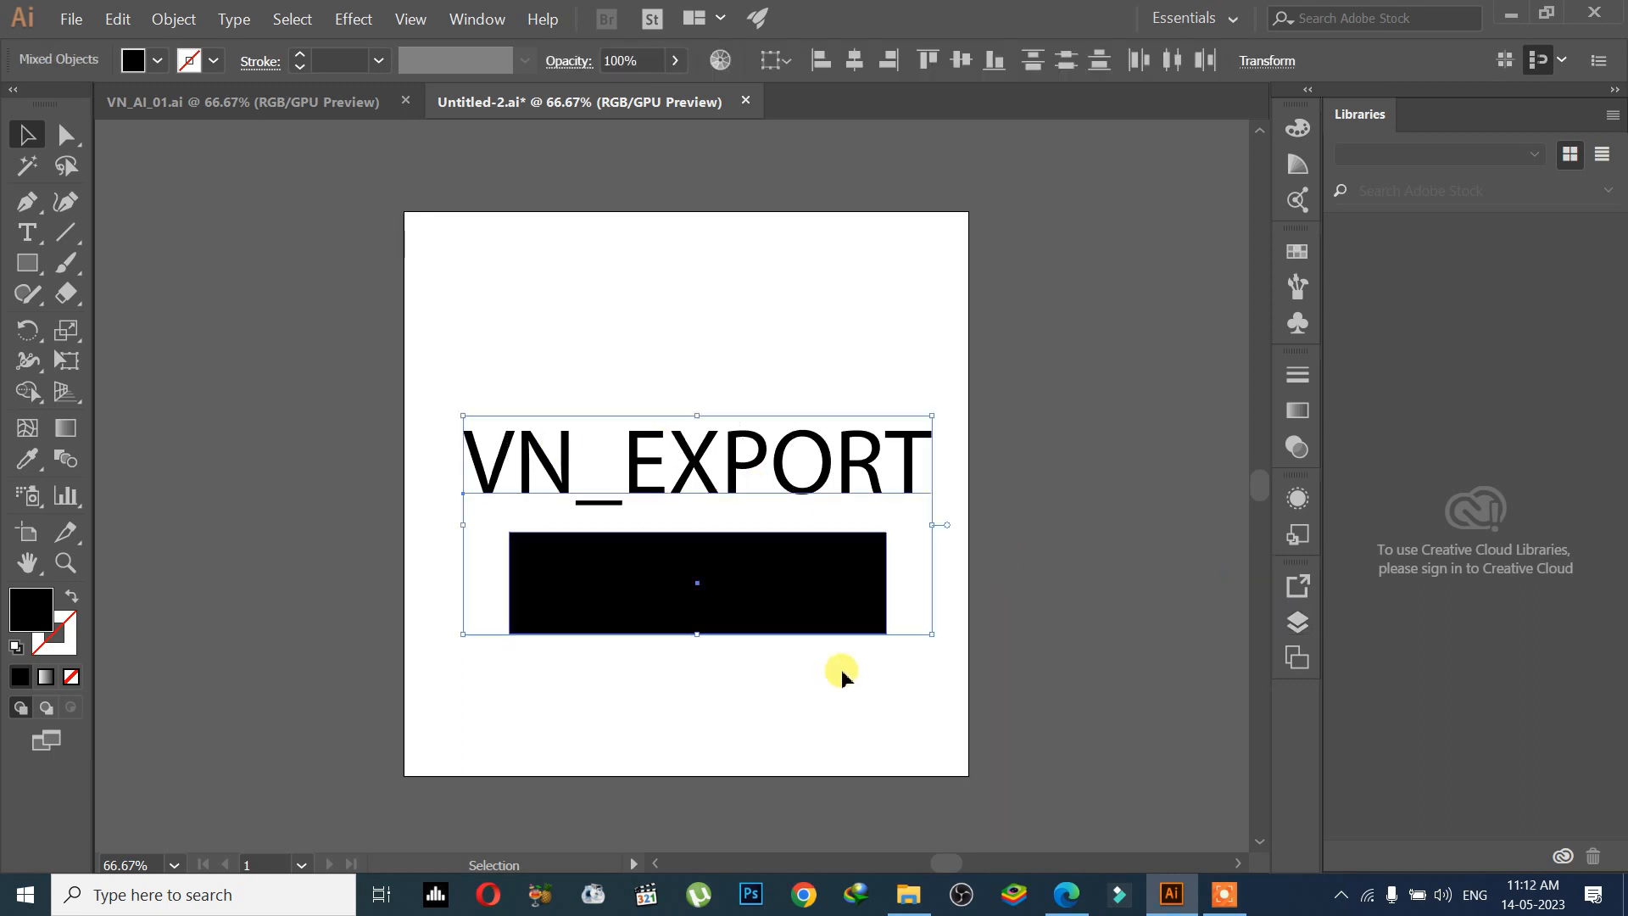
click(71, 17)
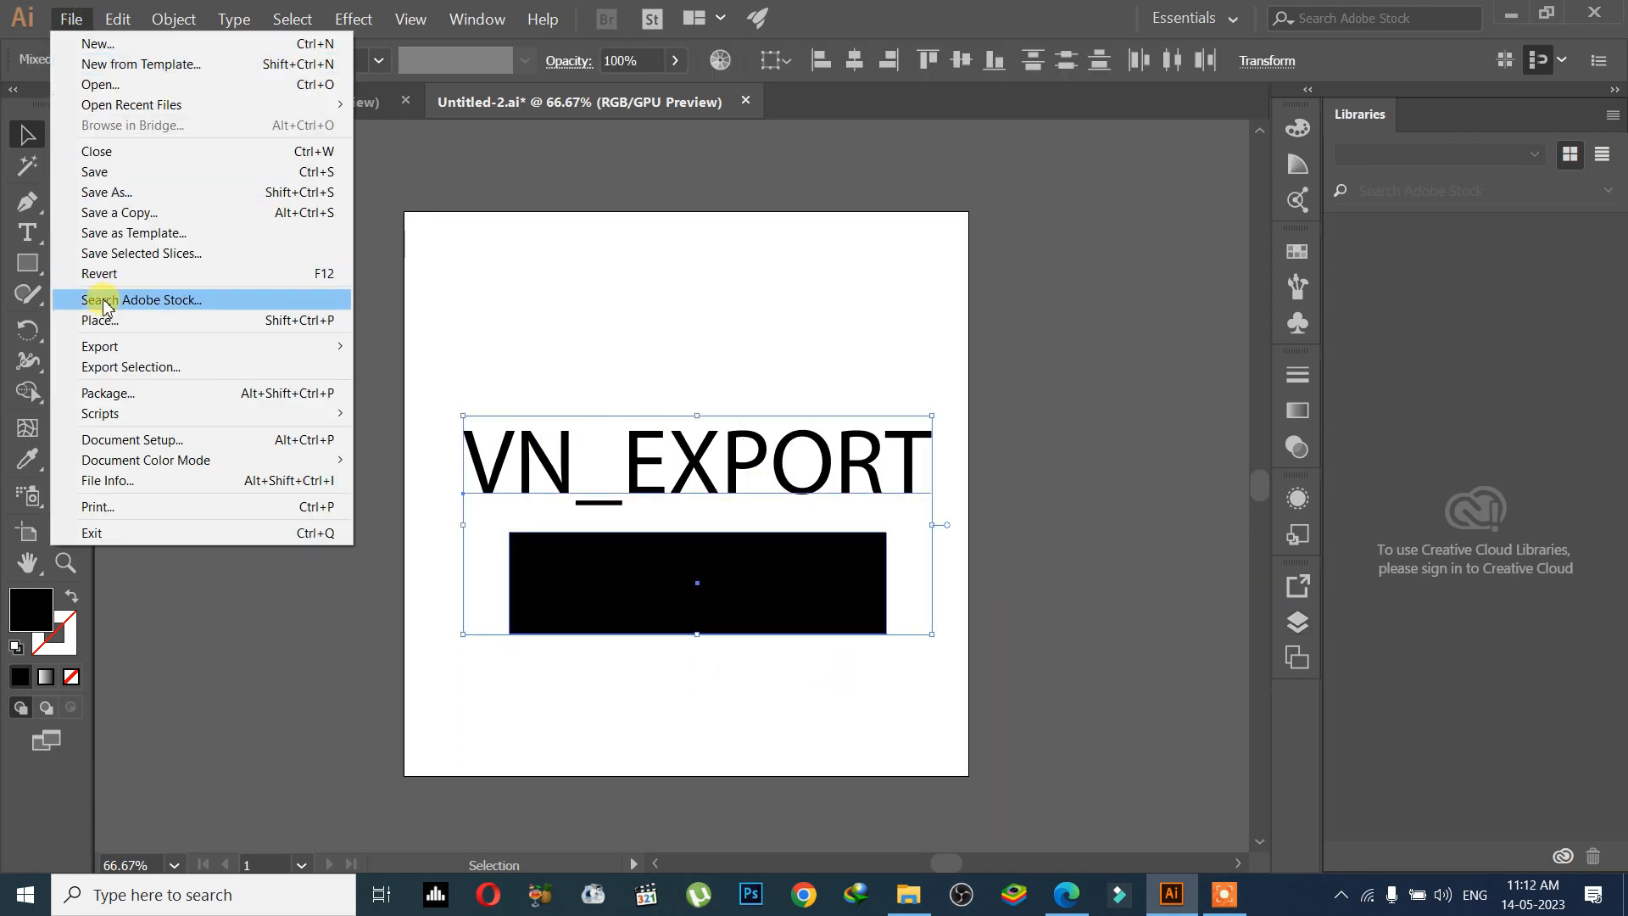
mouse_move(130, 348)
click(515, 368)
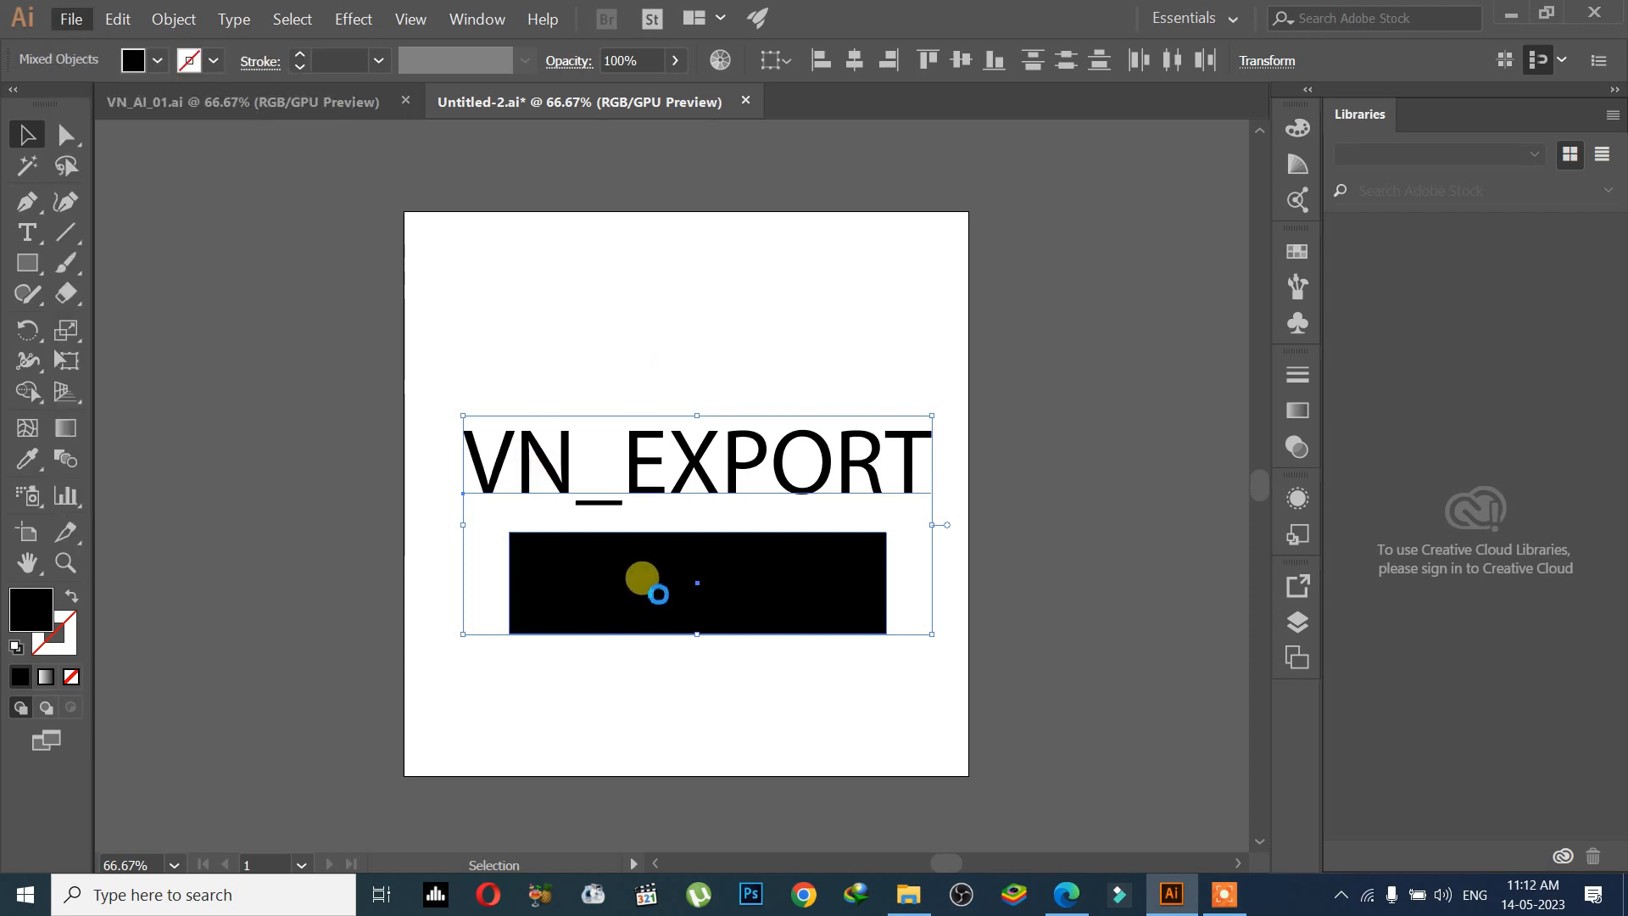
click(480, 686)
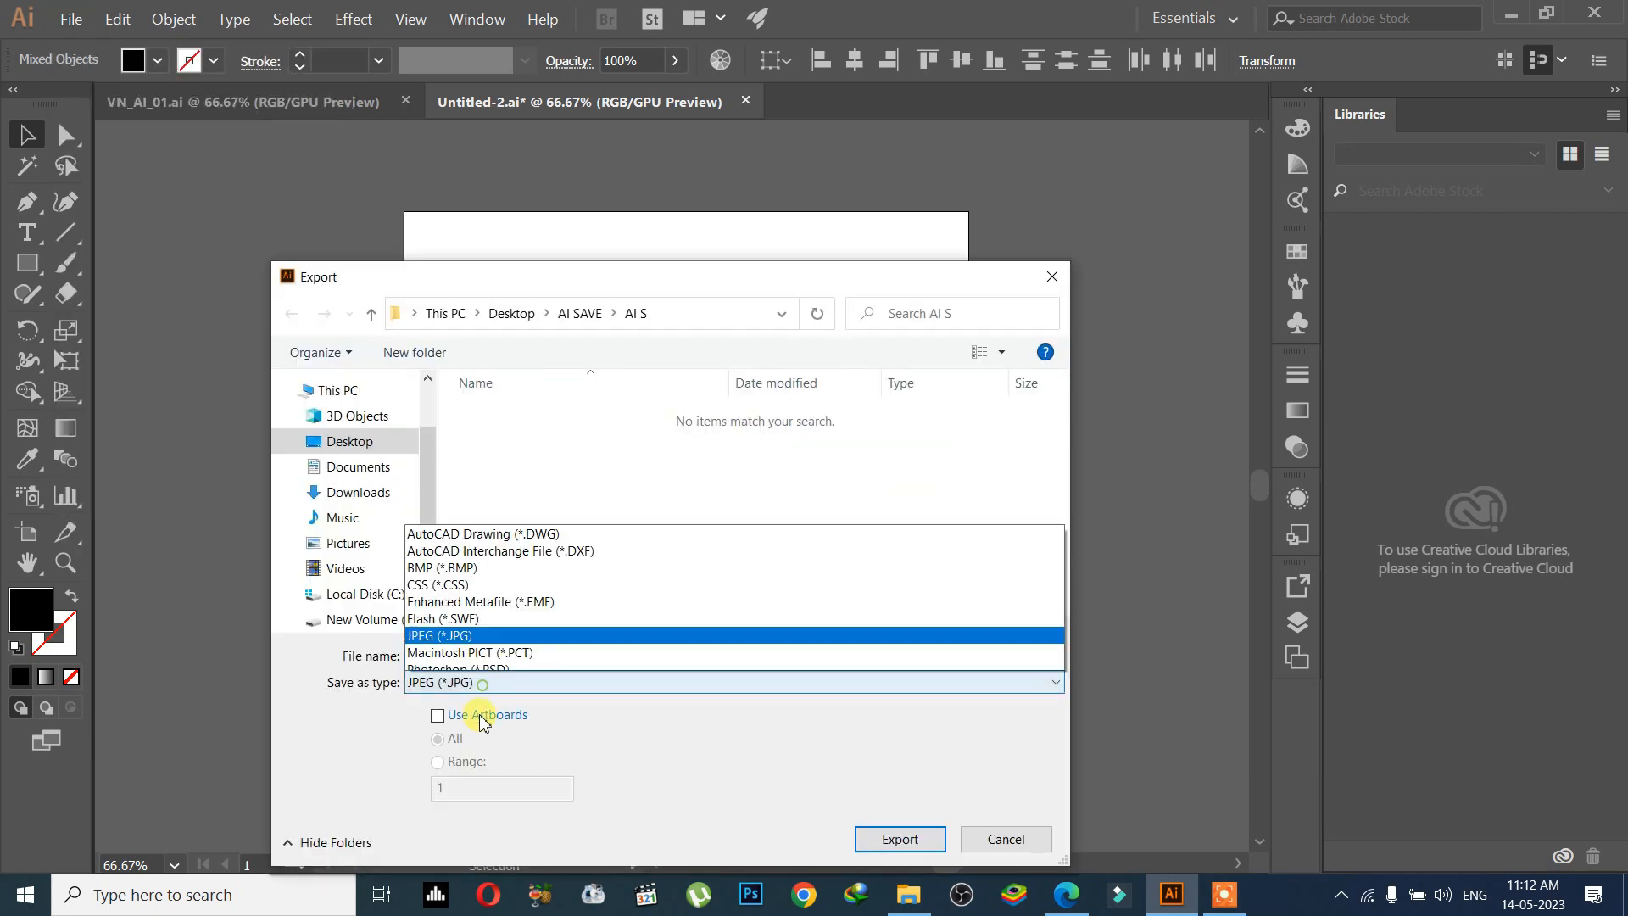
click(485, 578)
drag(728, 279, 733, 848)
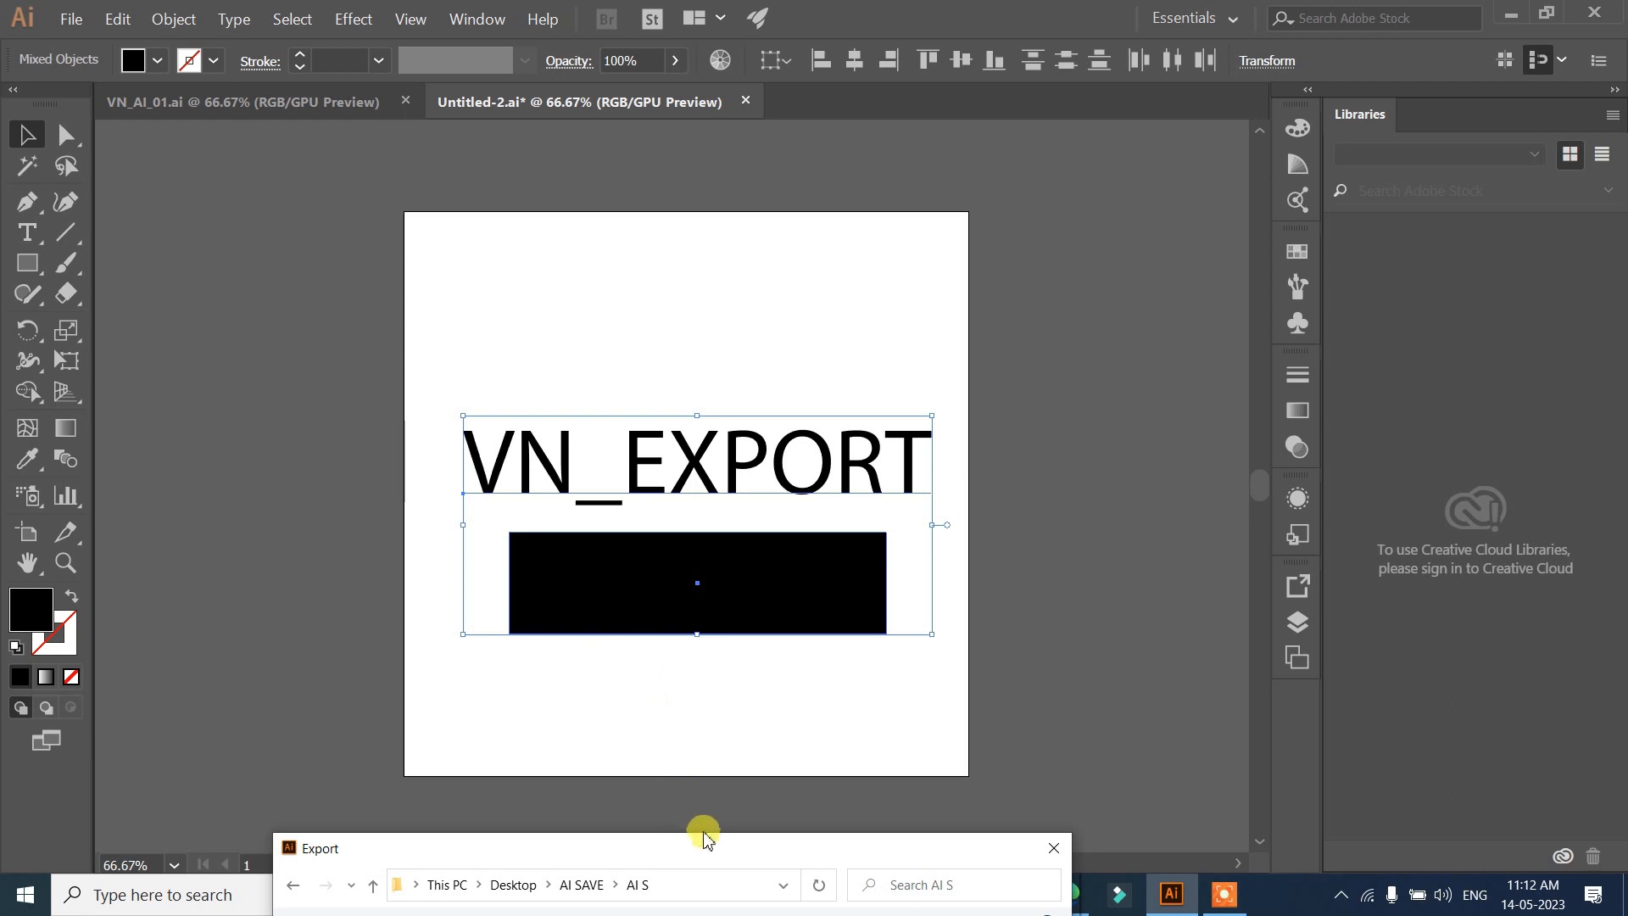
drag(711, 847, 705, 201)
Switch to the Edge browser to look at the BMP search page again and return to Illustrator.
click(563, 605)
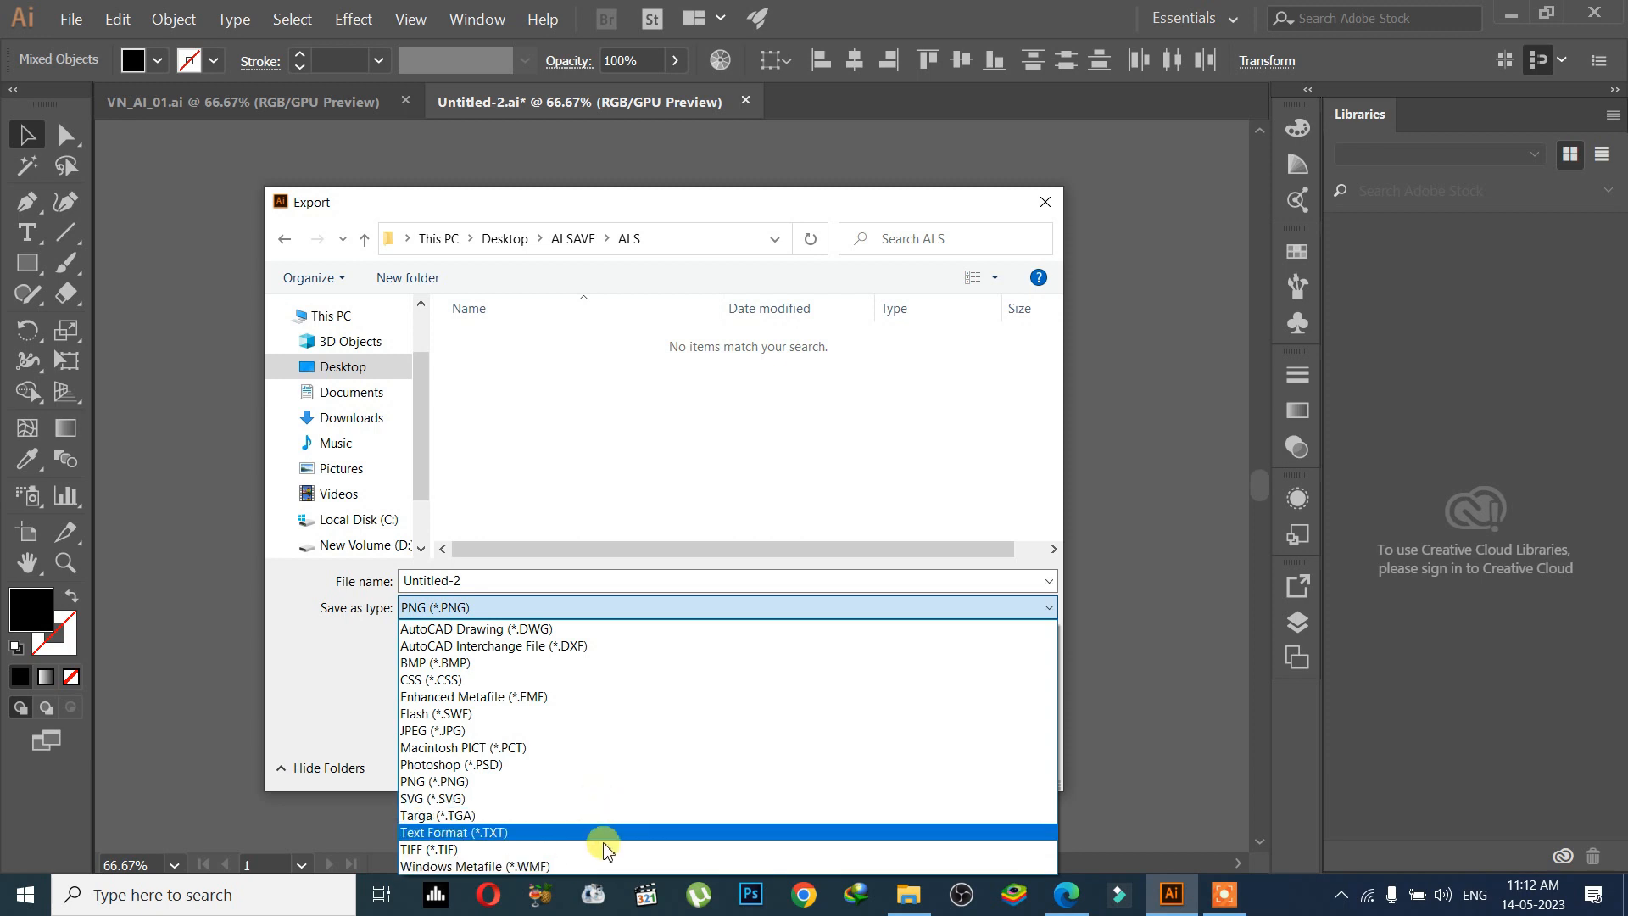
click(1065, 895)
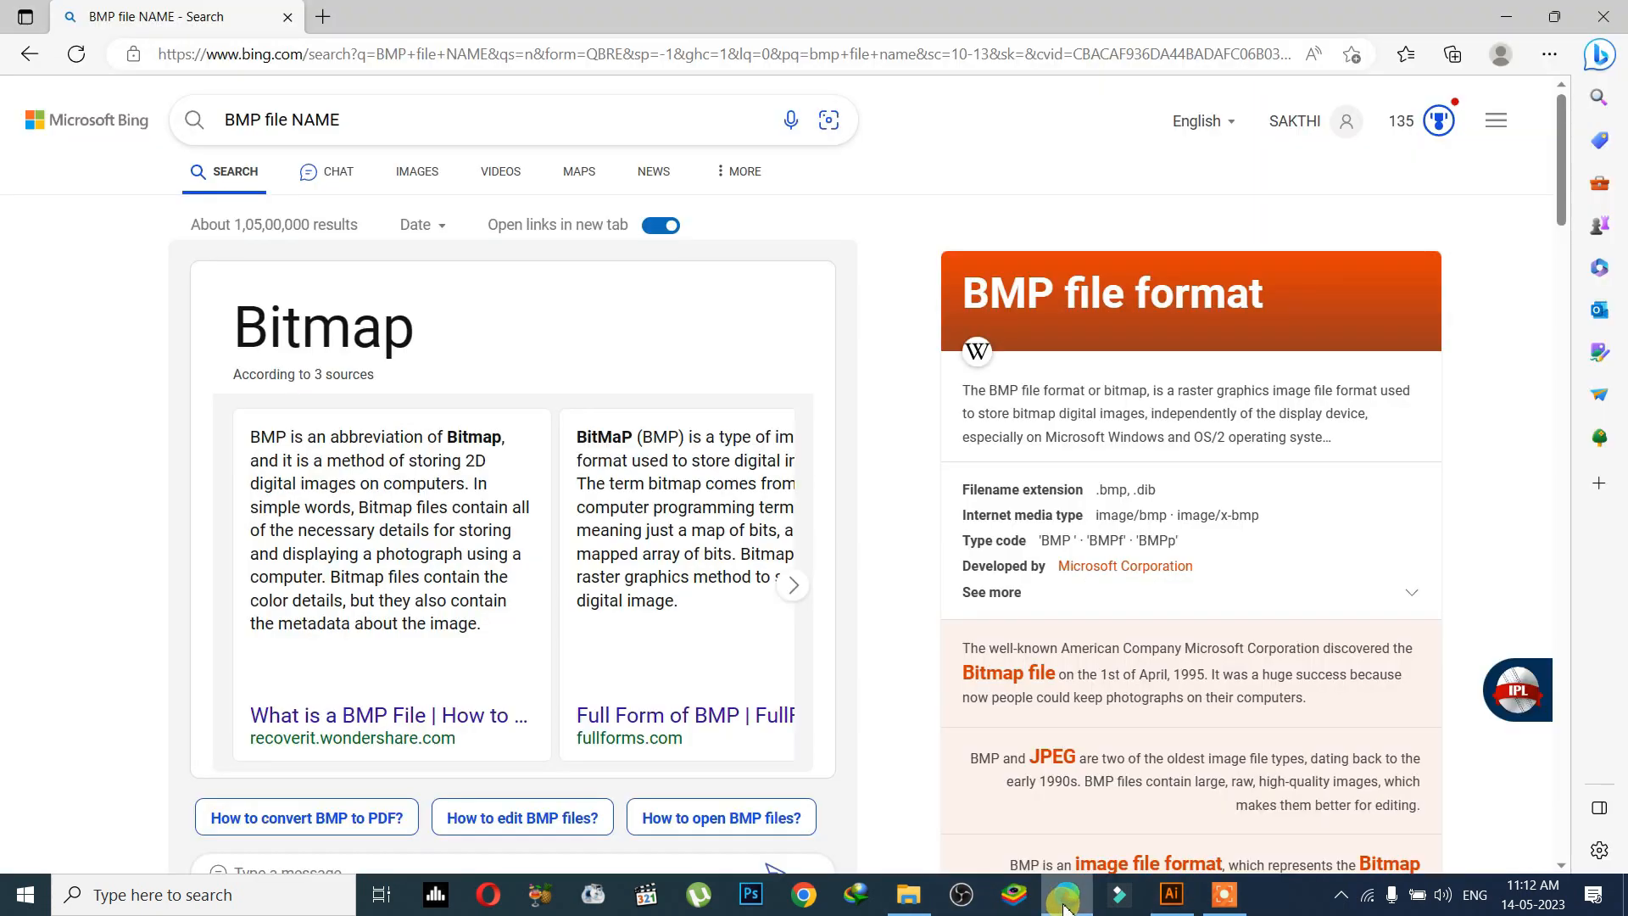
double_click(263, 119)
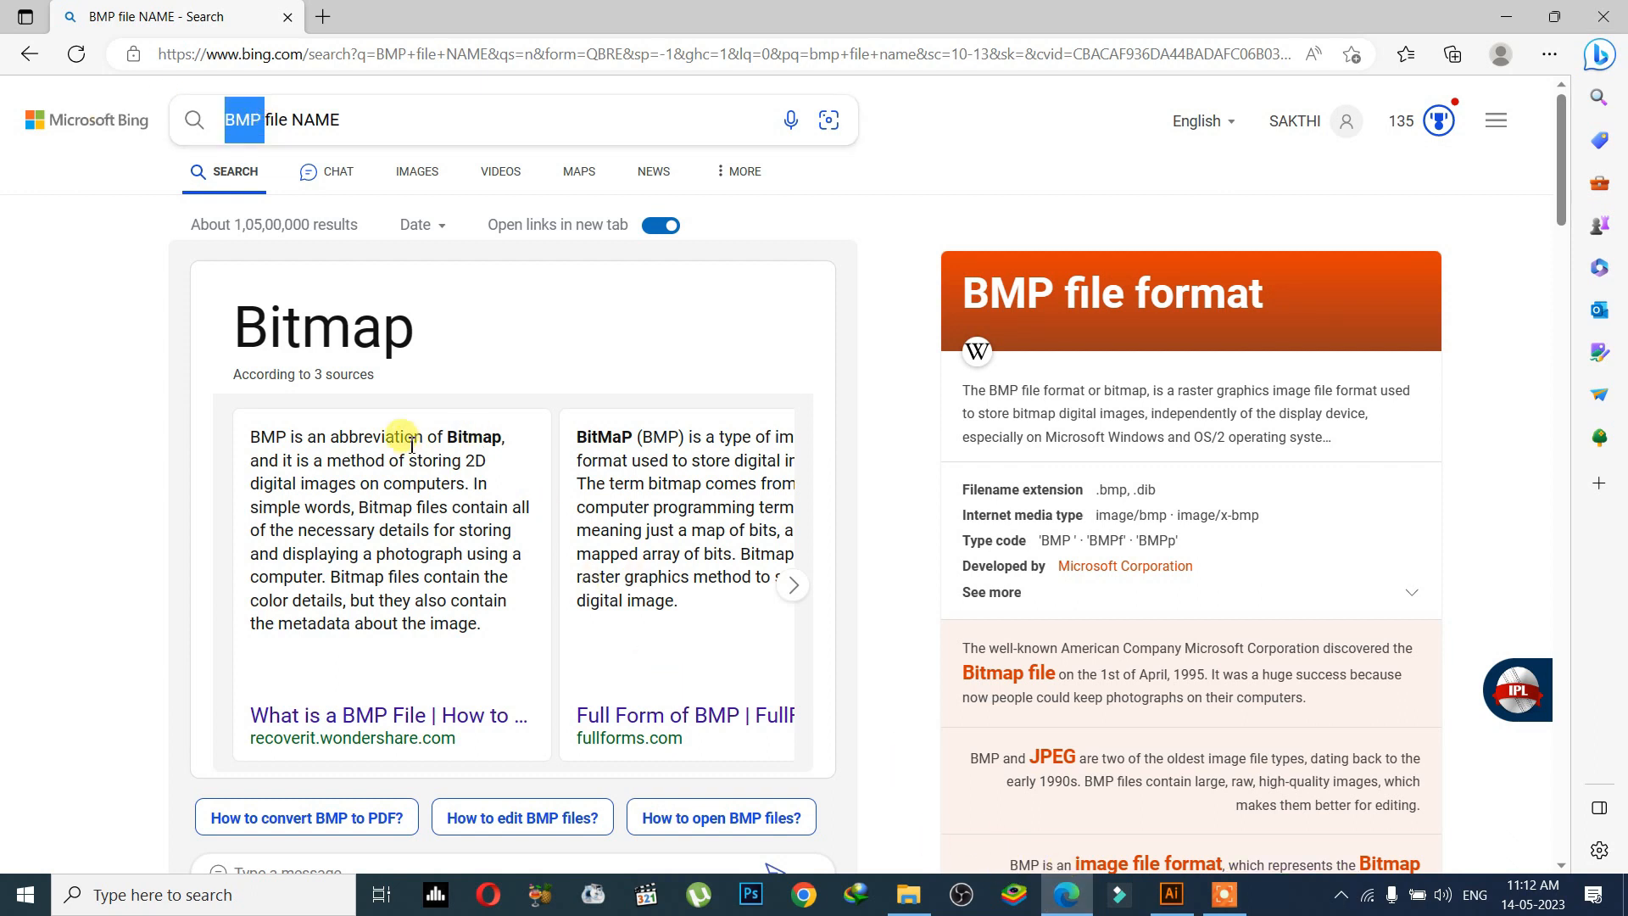
click(1062, 904)
Set the file type to JPEG (*.JPG), name the file AI JPEG 01 and proceed to the JPEG options.
click(483, 581)
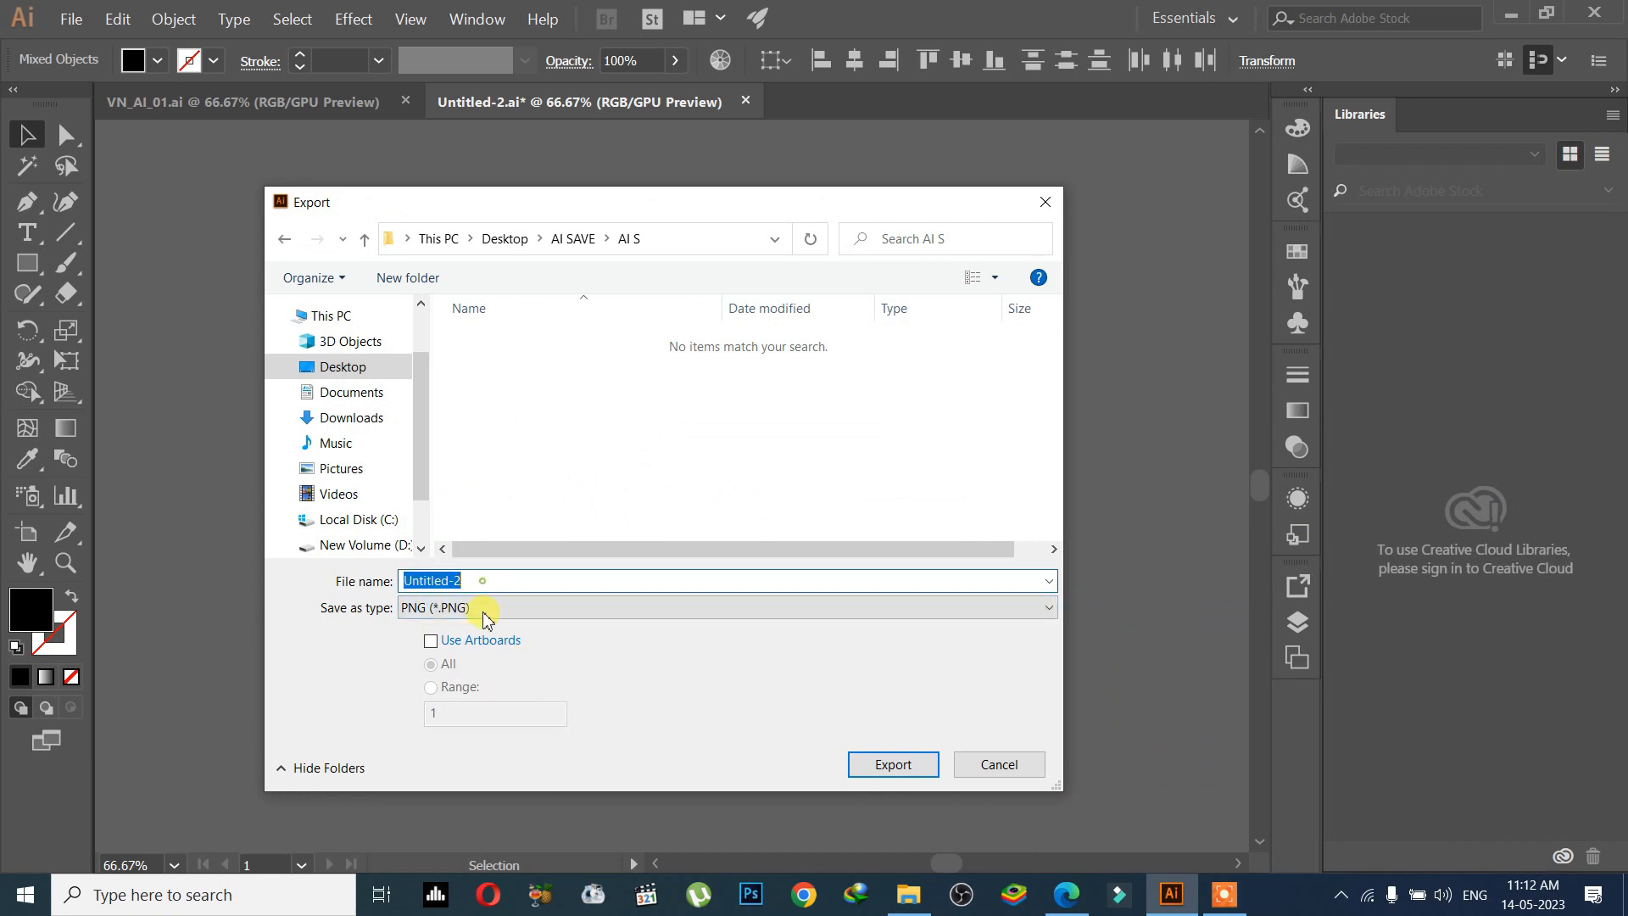
click(485, 610)
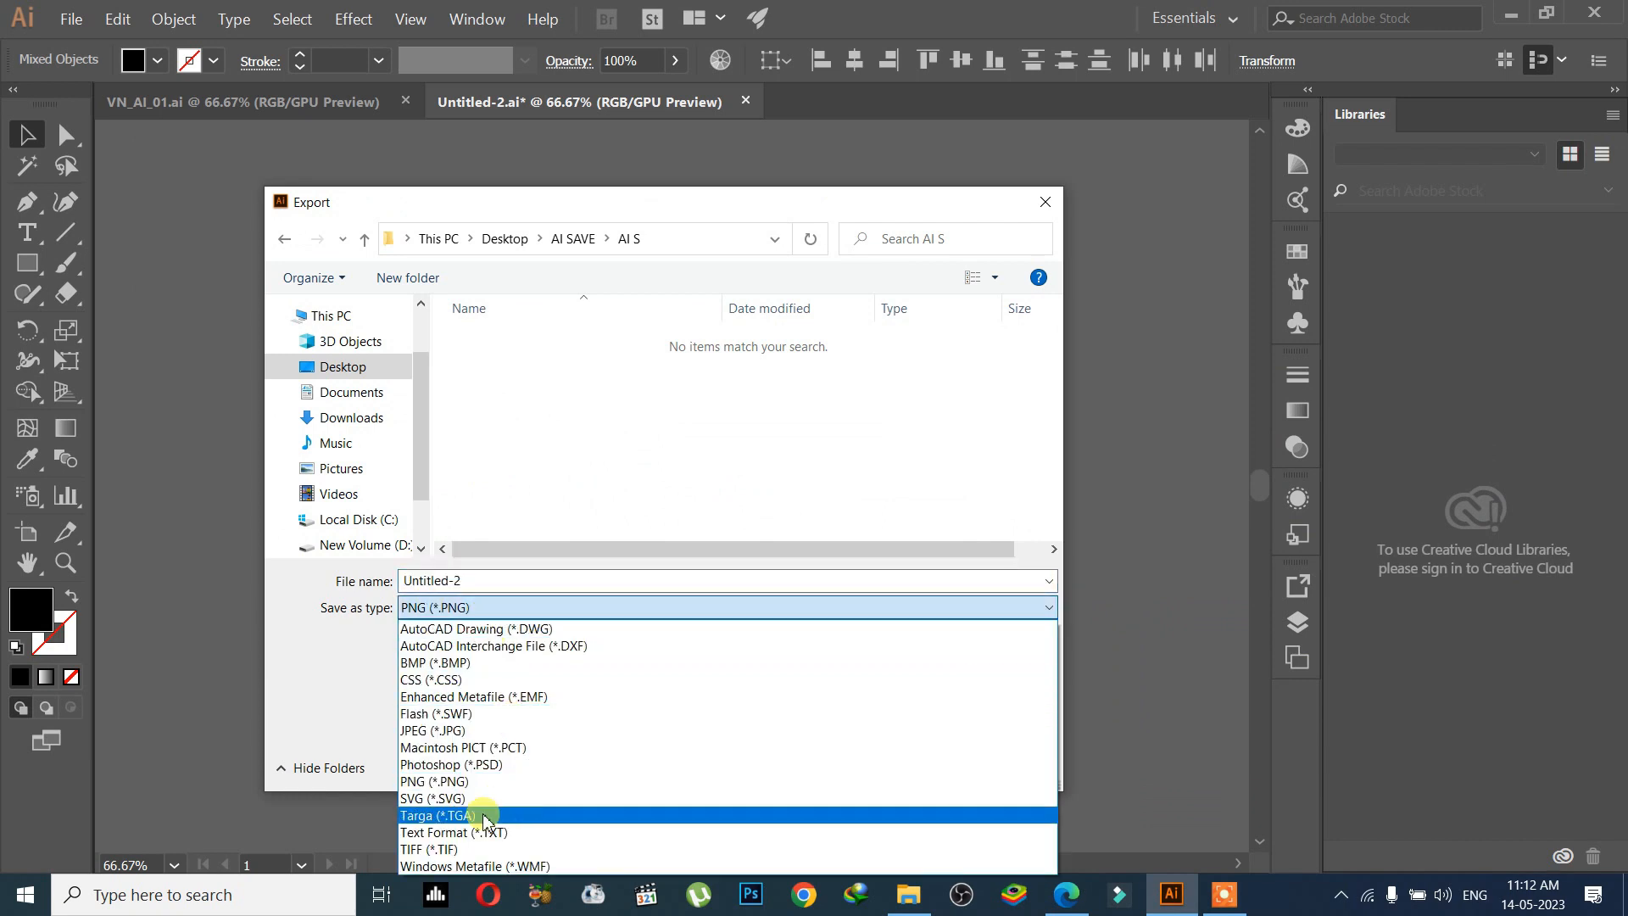
click(500, 731)
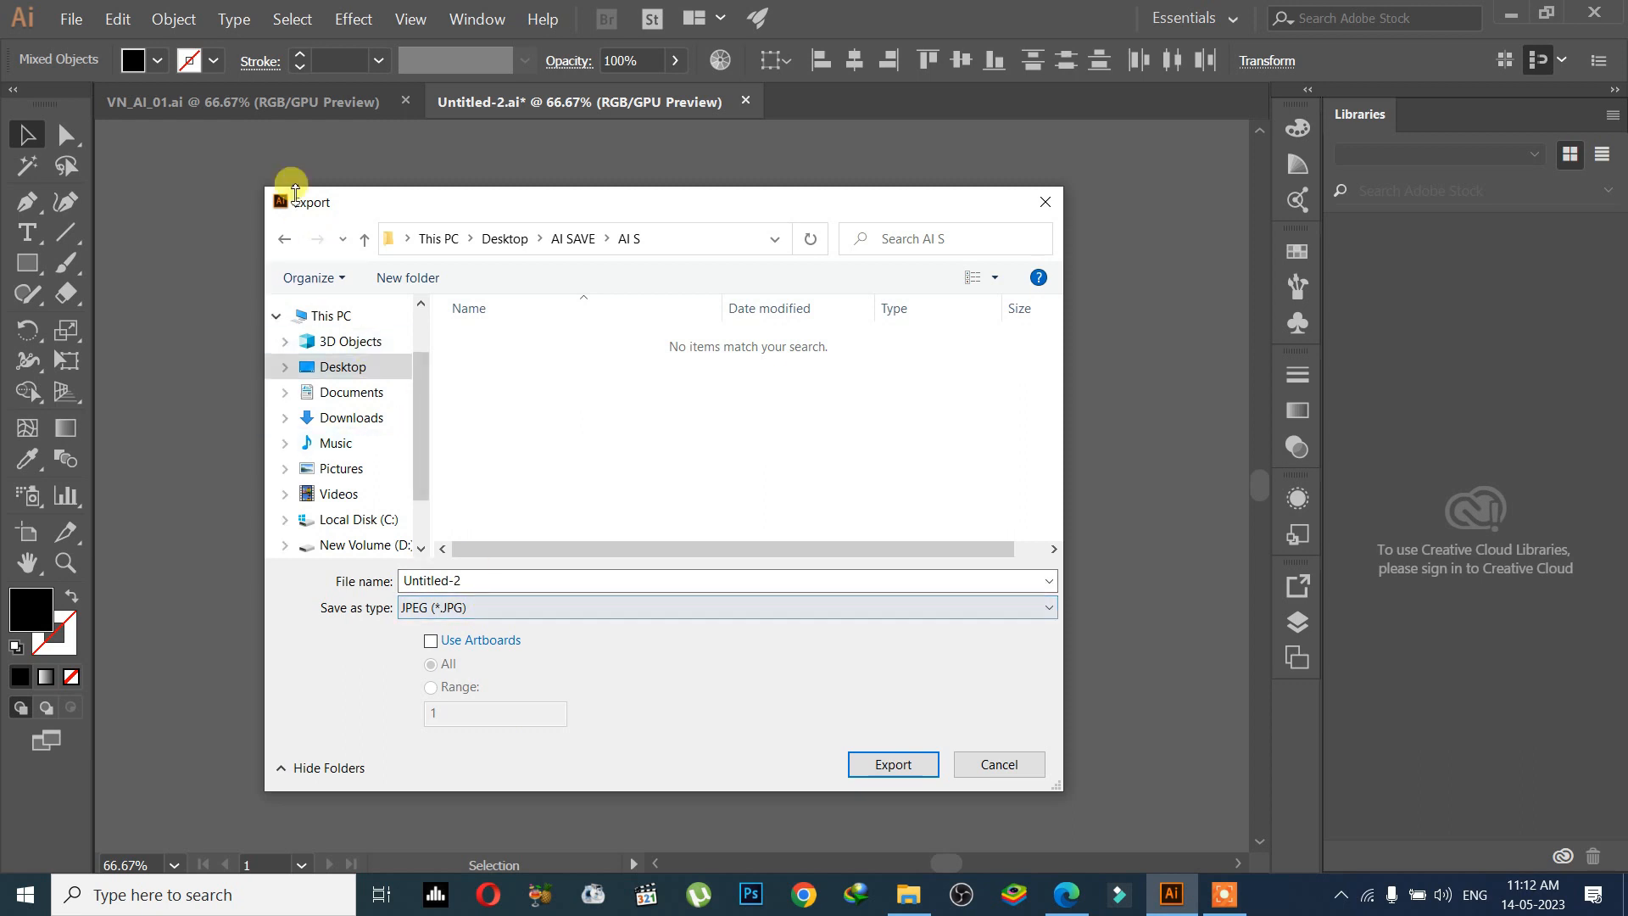
click(562, 609)
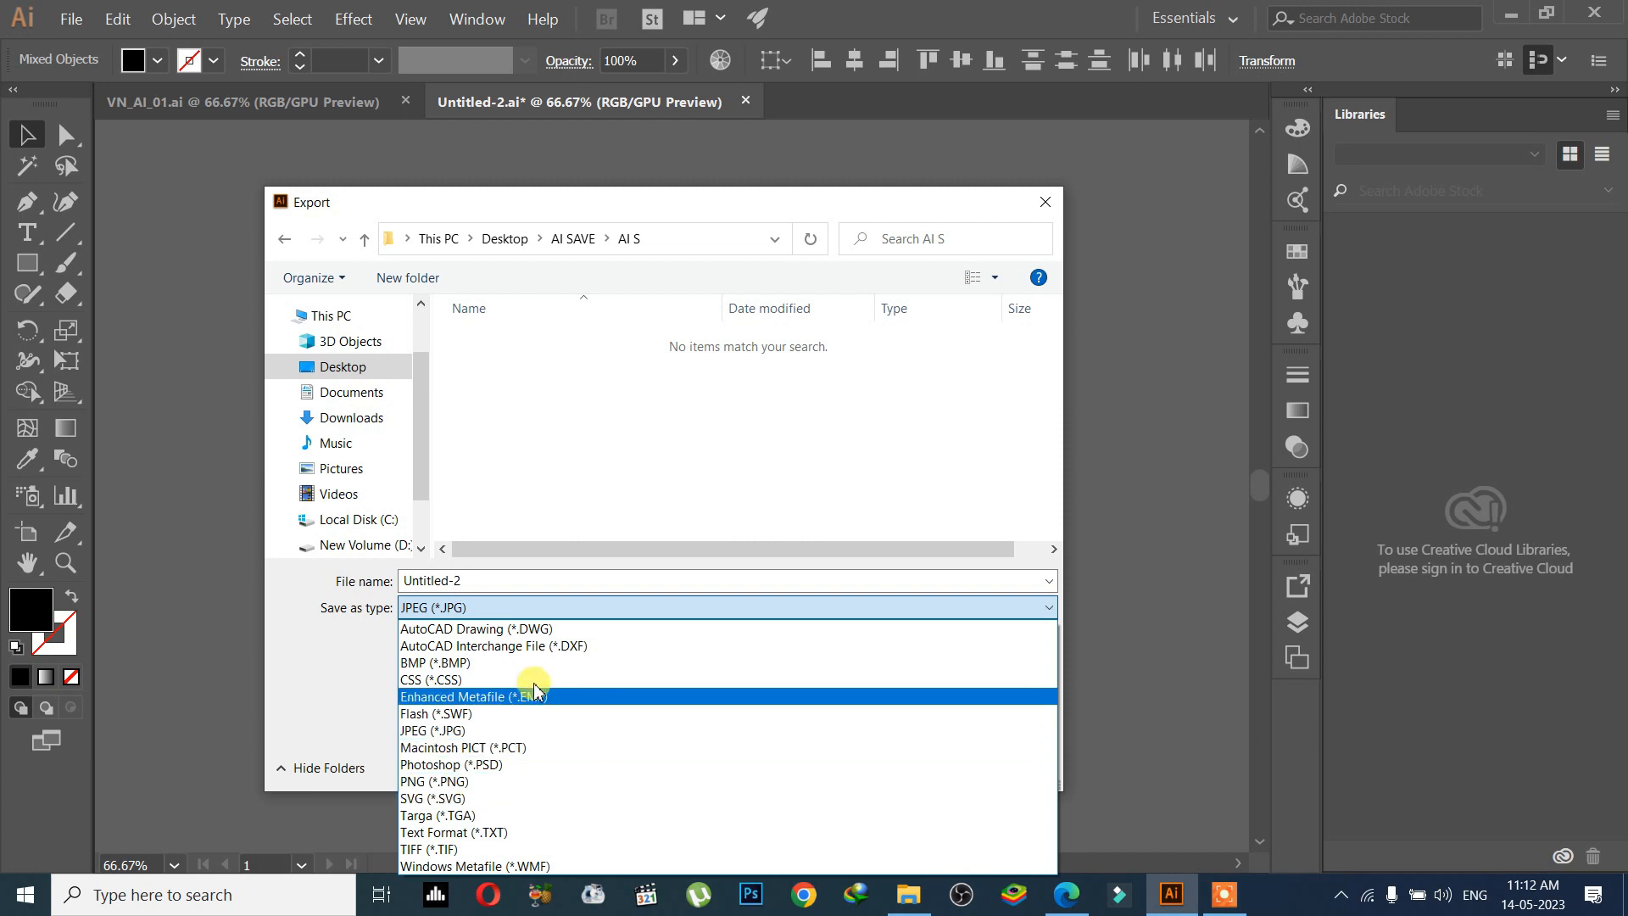
click(539, 729)
click(485, 580)
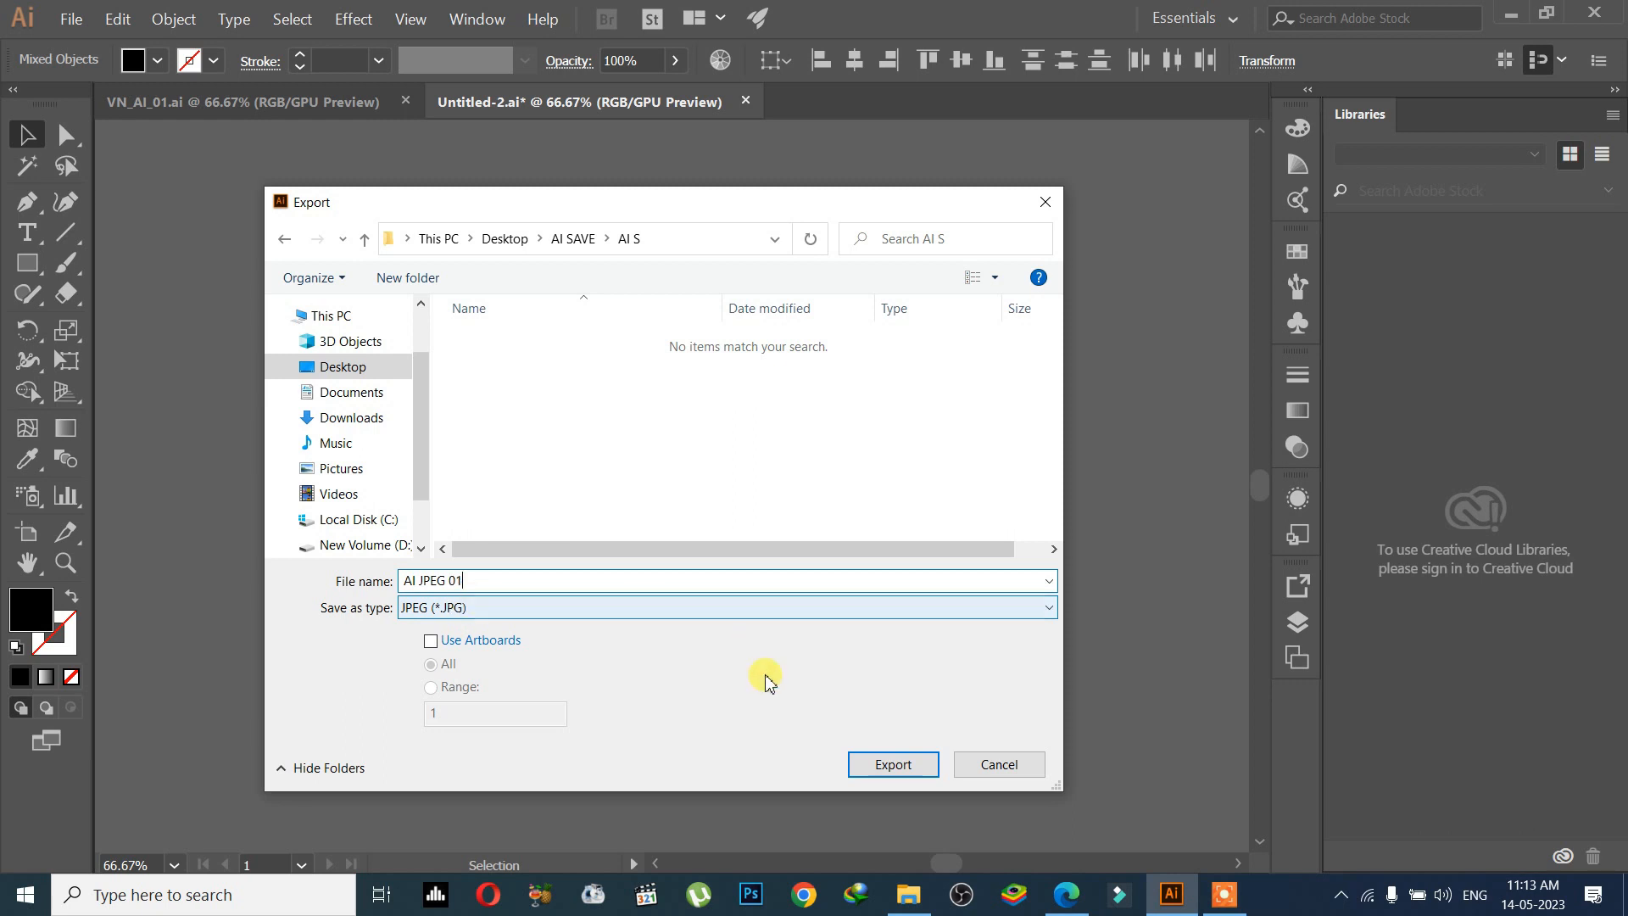
click(882, 766)
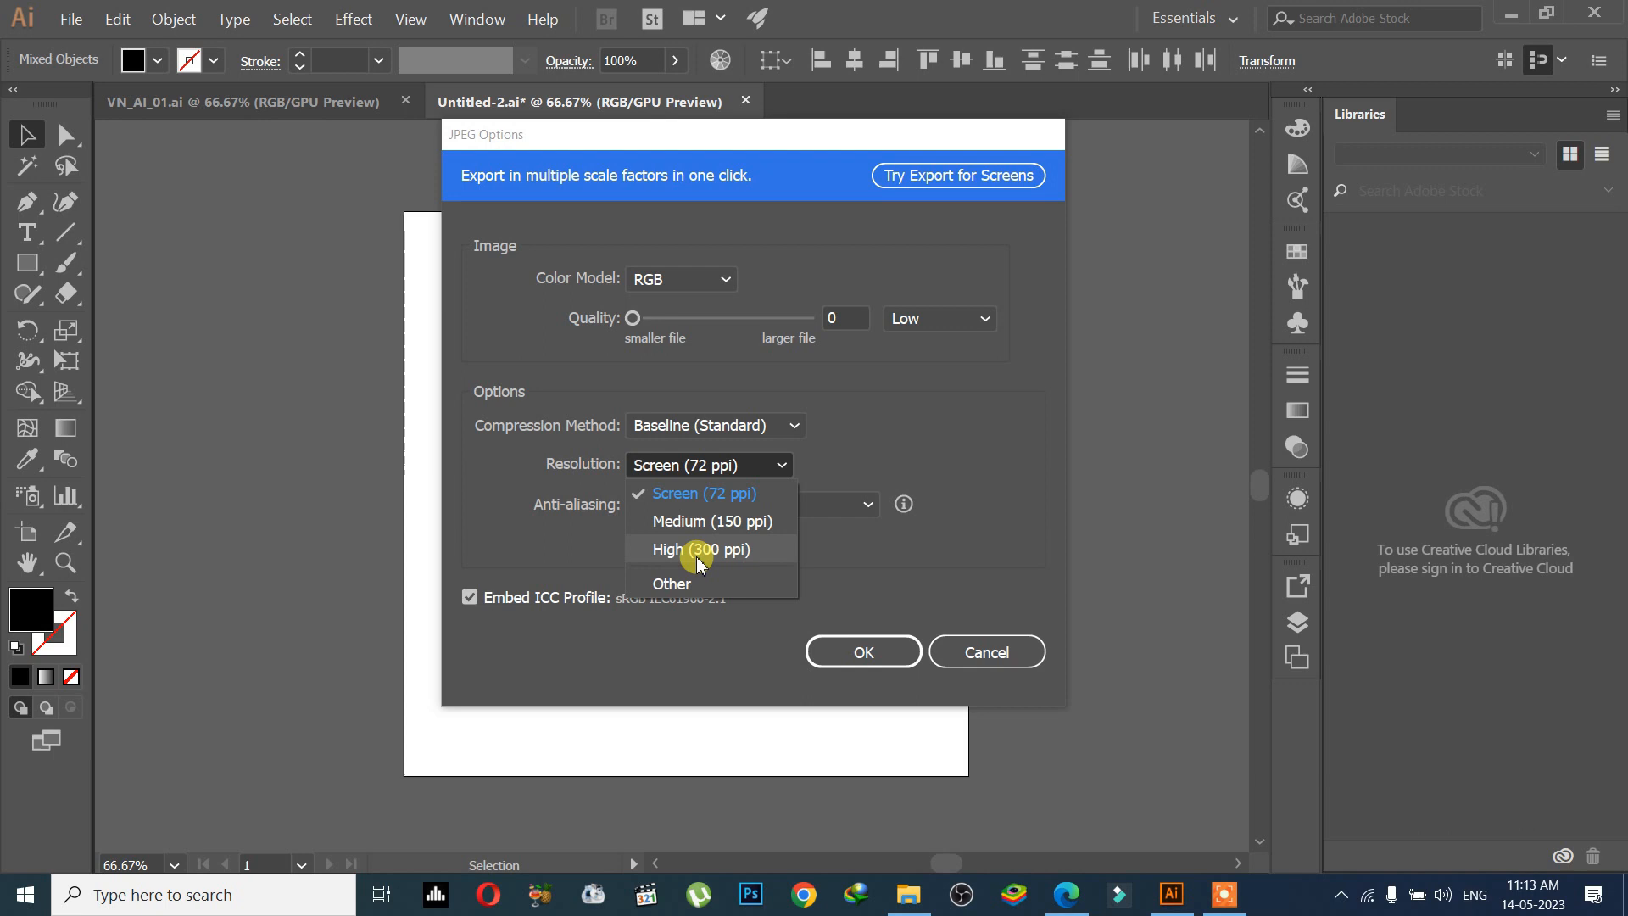
Try the Grayscale and CMYK color models for the JPEG and return the color model to RGB.
click(540, 458)
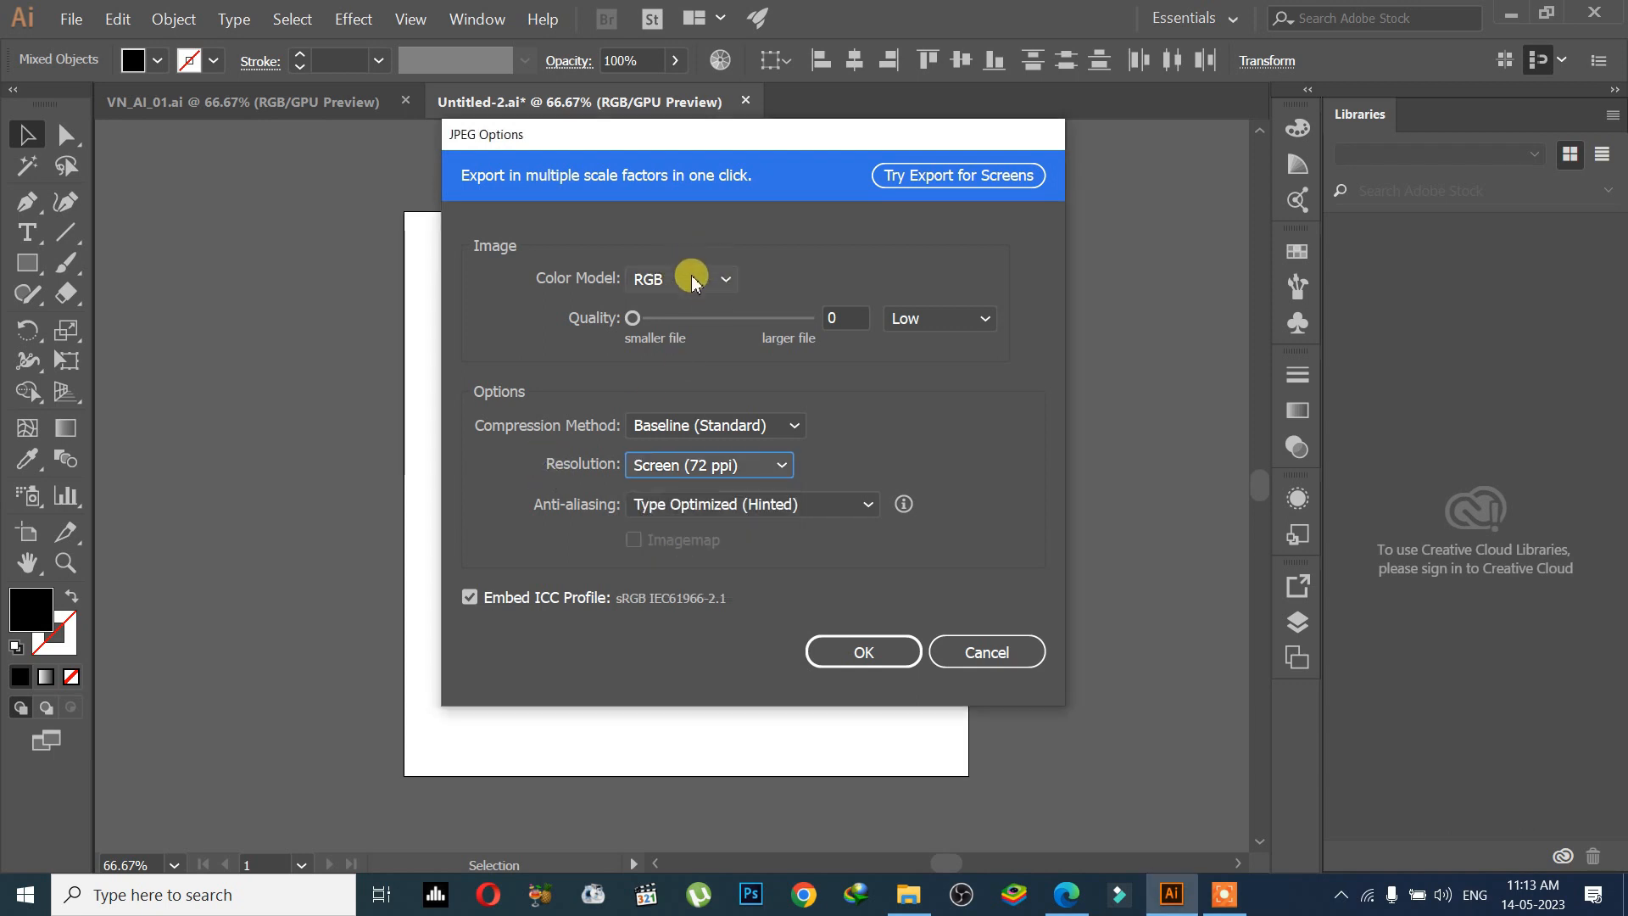
click(693, 281)
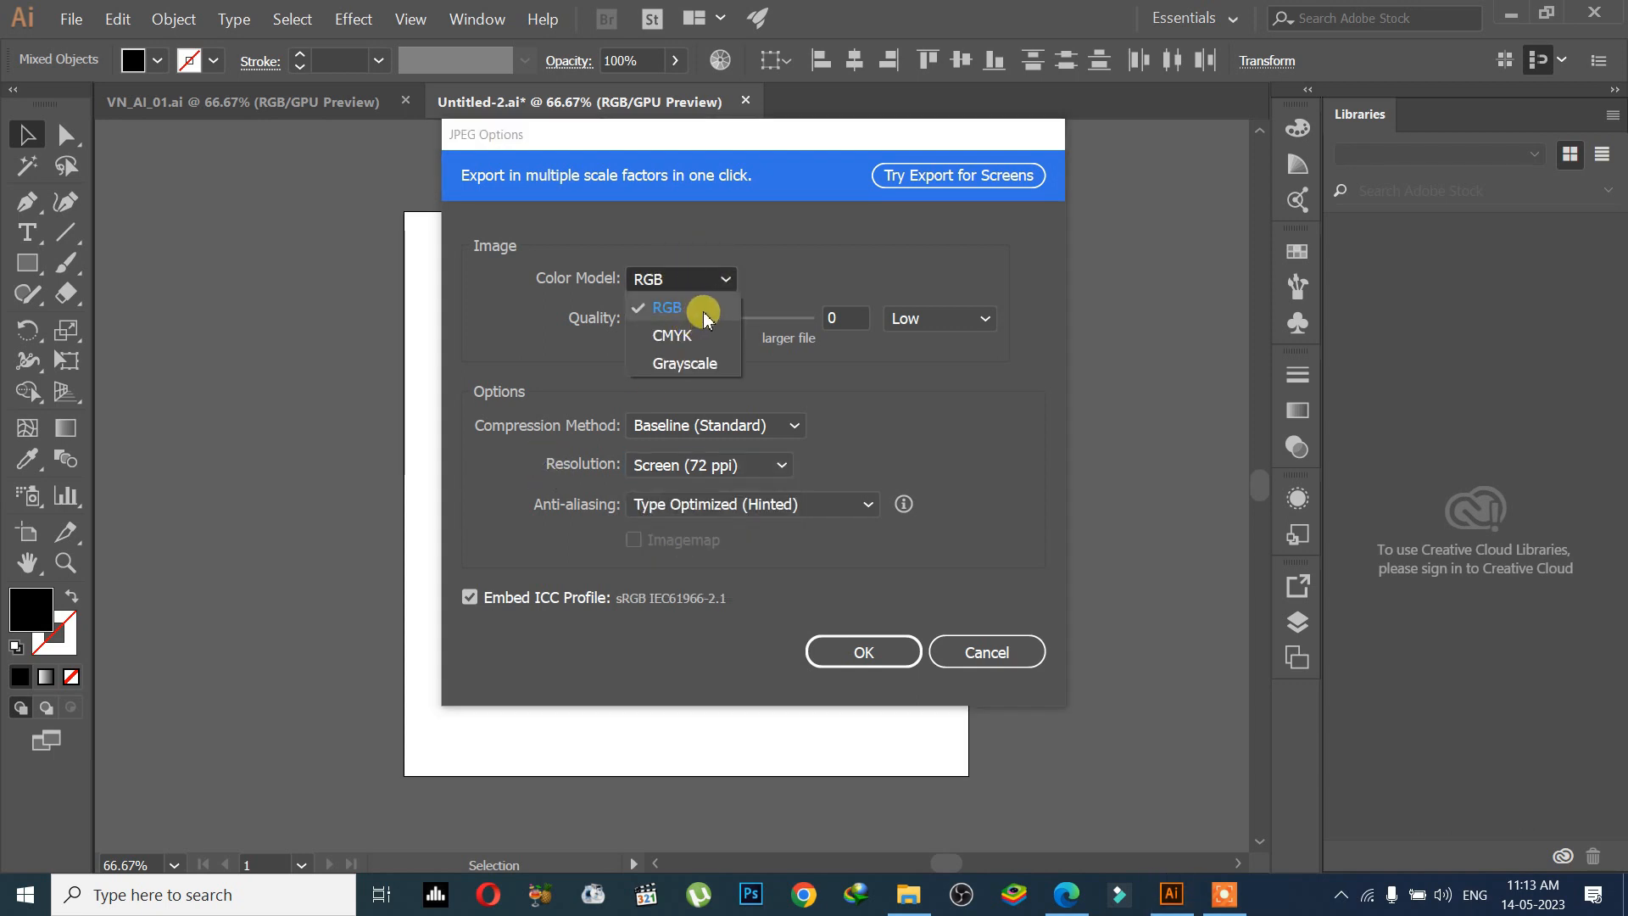
click(719, 365)
click(700, 278)
click(707, 358)
click(701, 280)
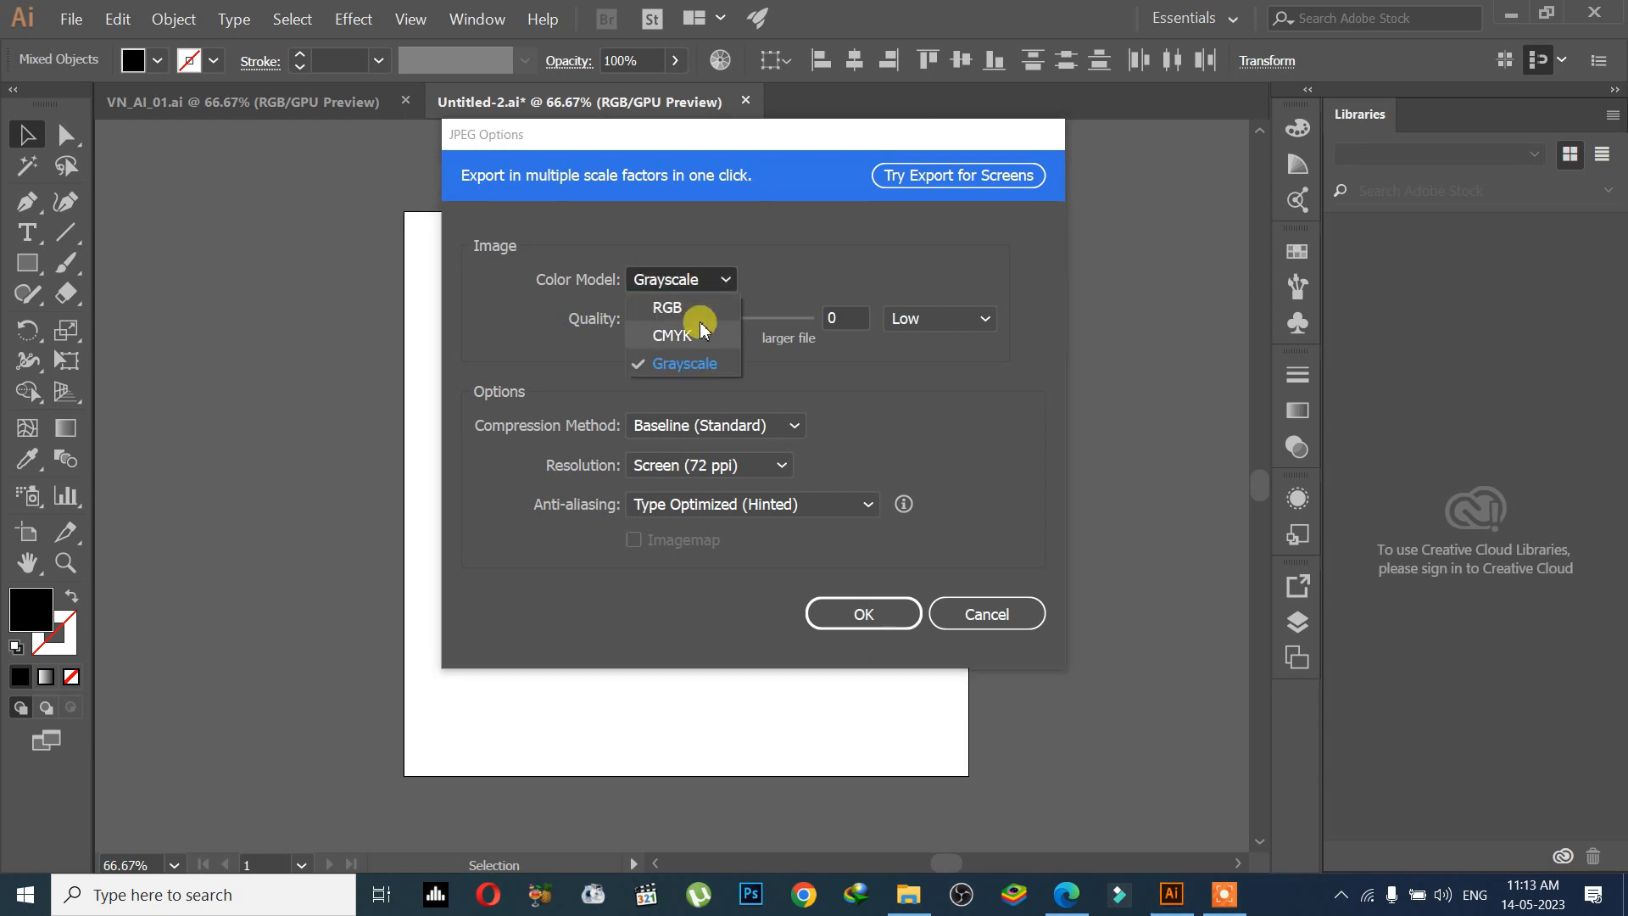
click(689, 335)
click(699, 287)
click(697, 314)
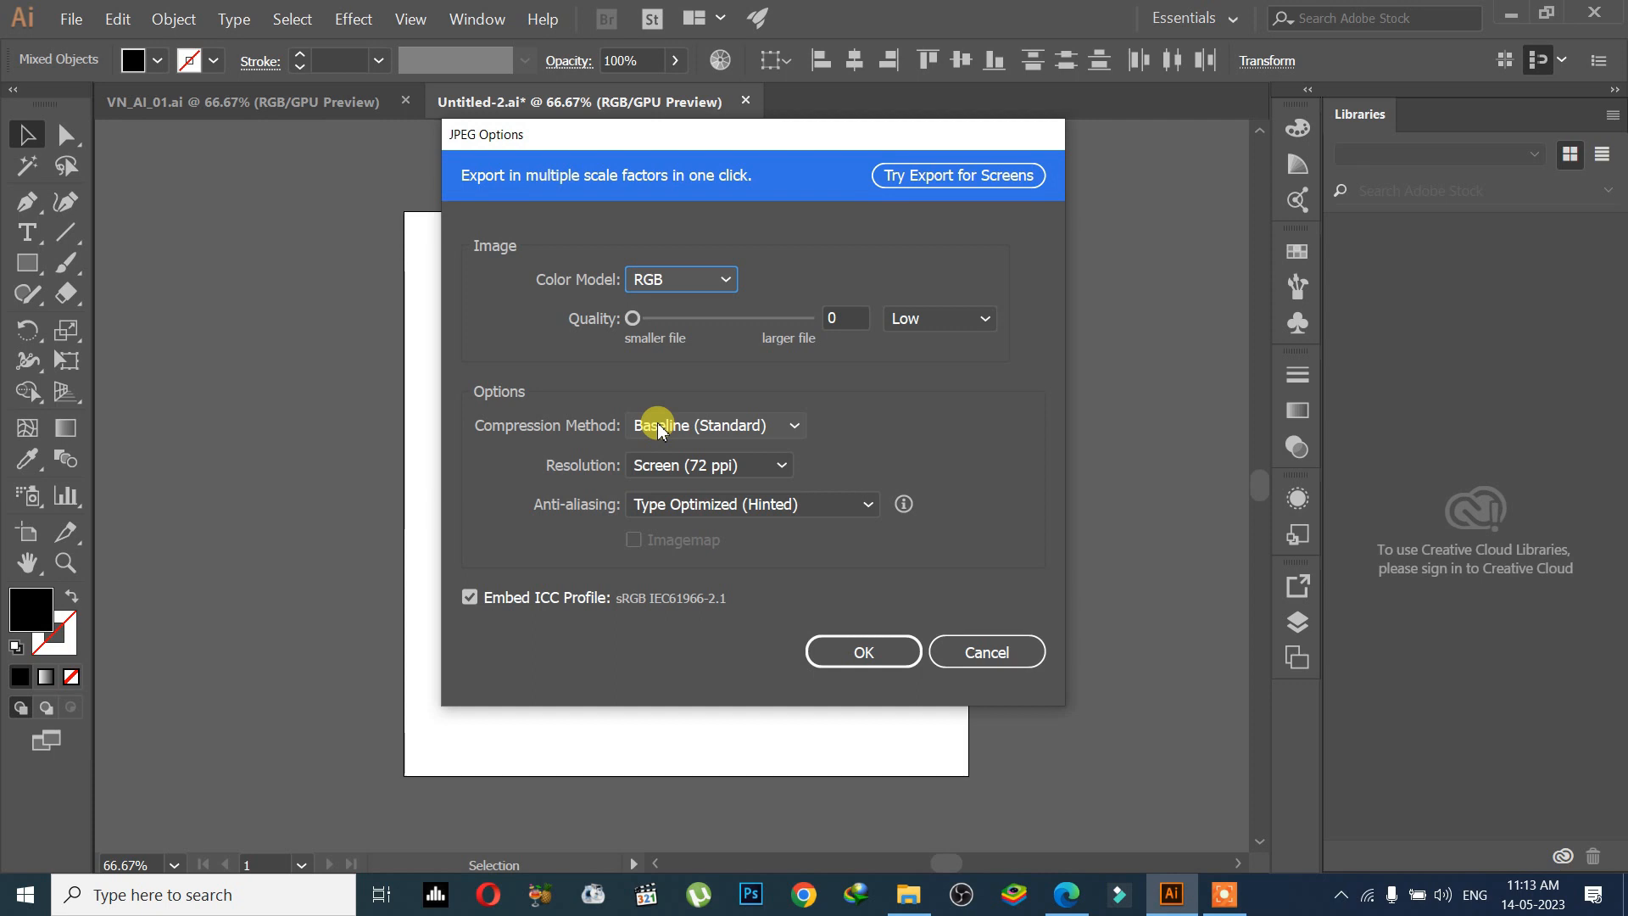
Try a JPEG quality of 10 and go through the quality presets in turn, ending on Maximum.
click(632, 321)
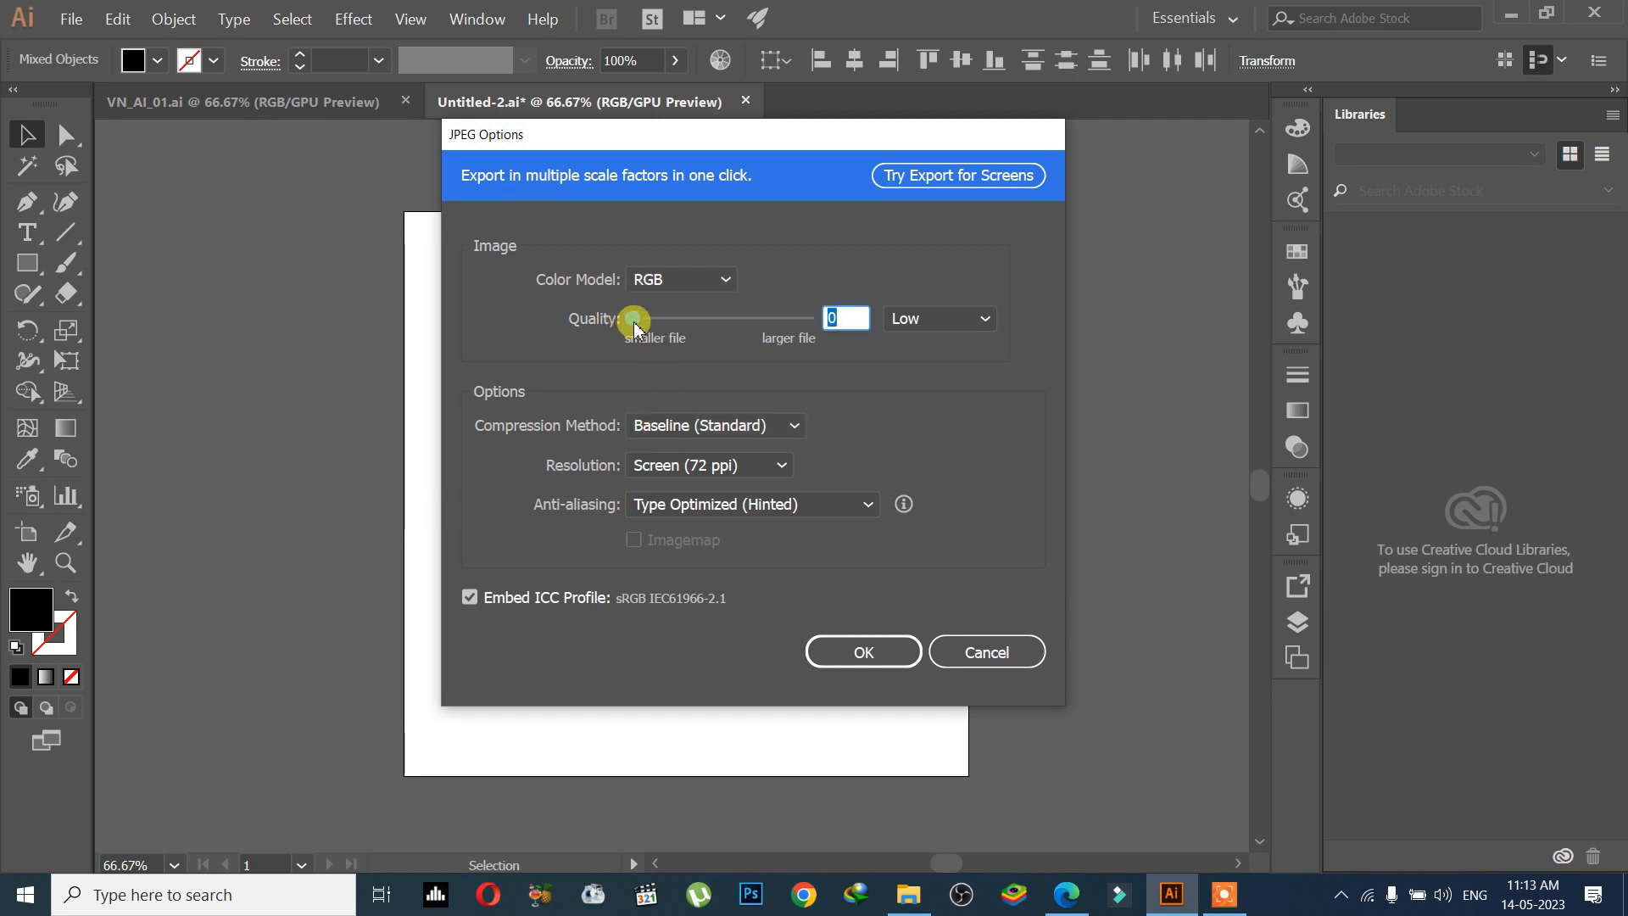
drag(638, 329, 807, 349)
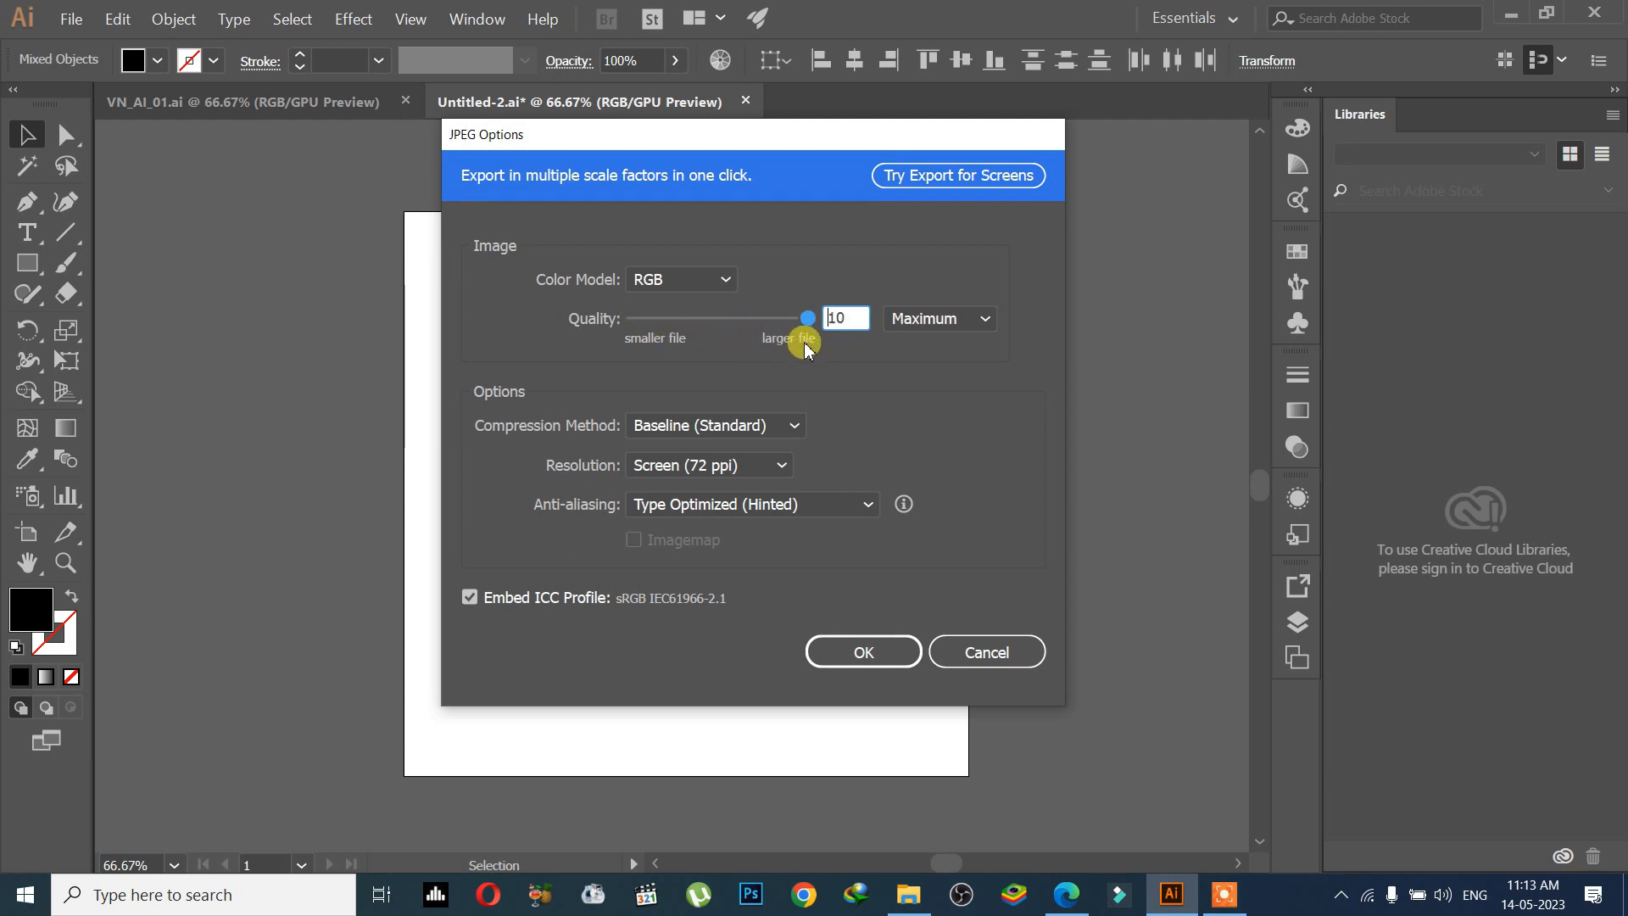
click(922, 328)
click(926, 348)
click(928, 322)
click(931, 373)
click(937, 319)
click(932, 402)
click(939, 329)
click(938, 429)
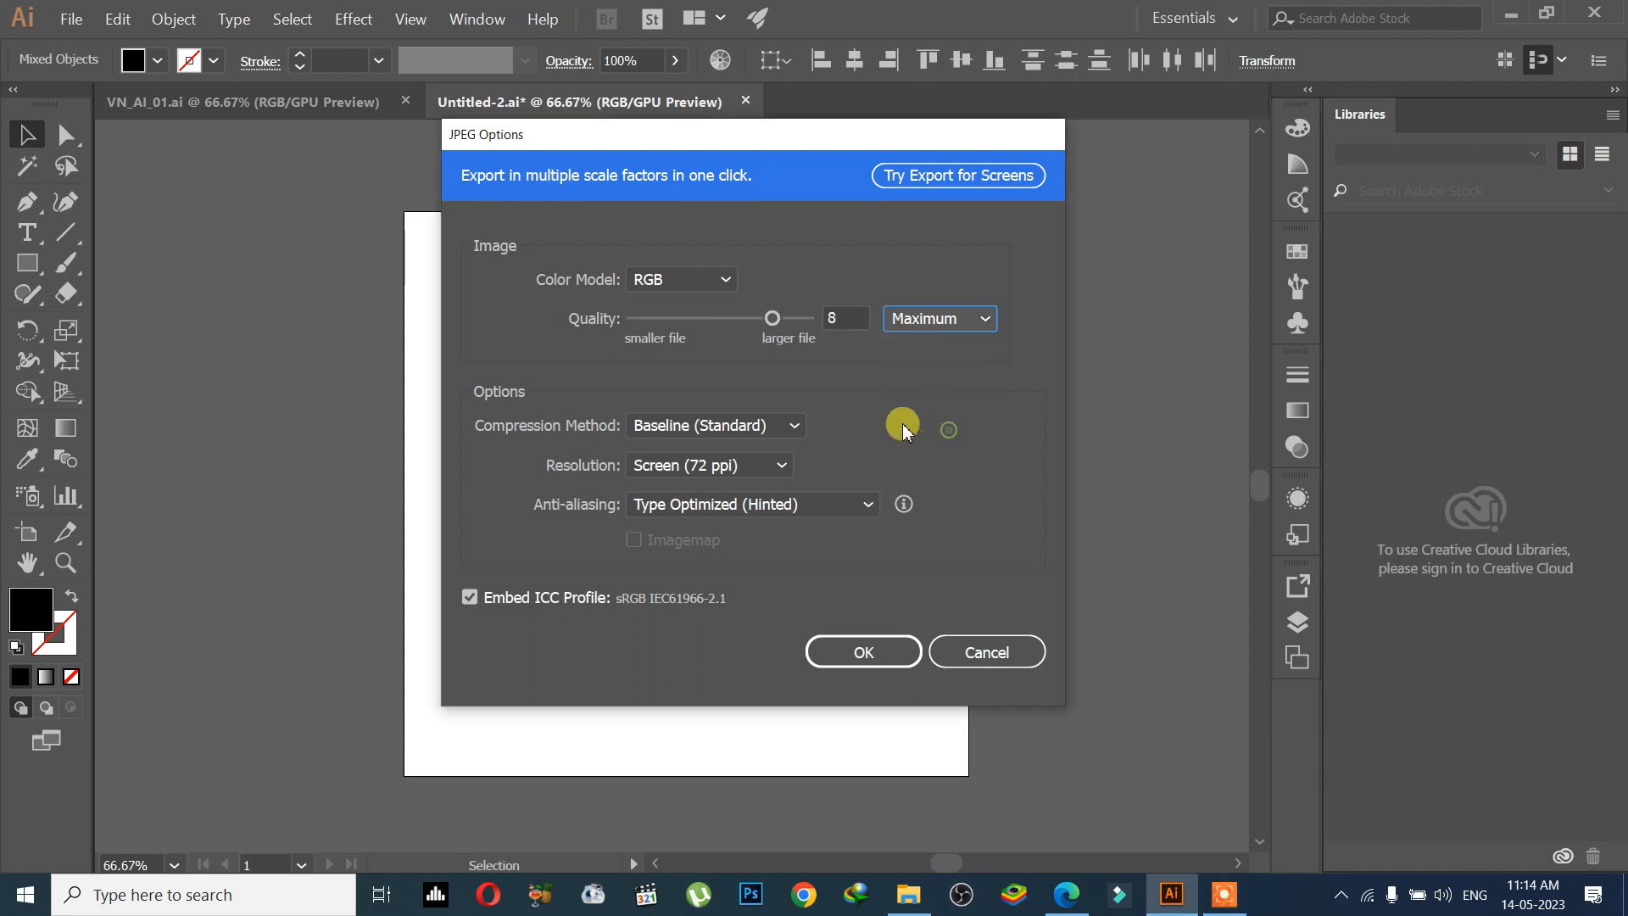
Set the JPEG quality to 10 (Maximum).
drag(759, 320, 806, 320)
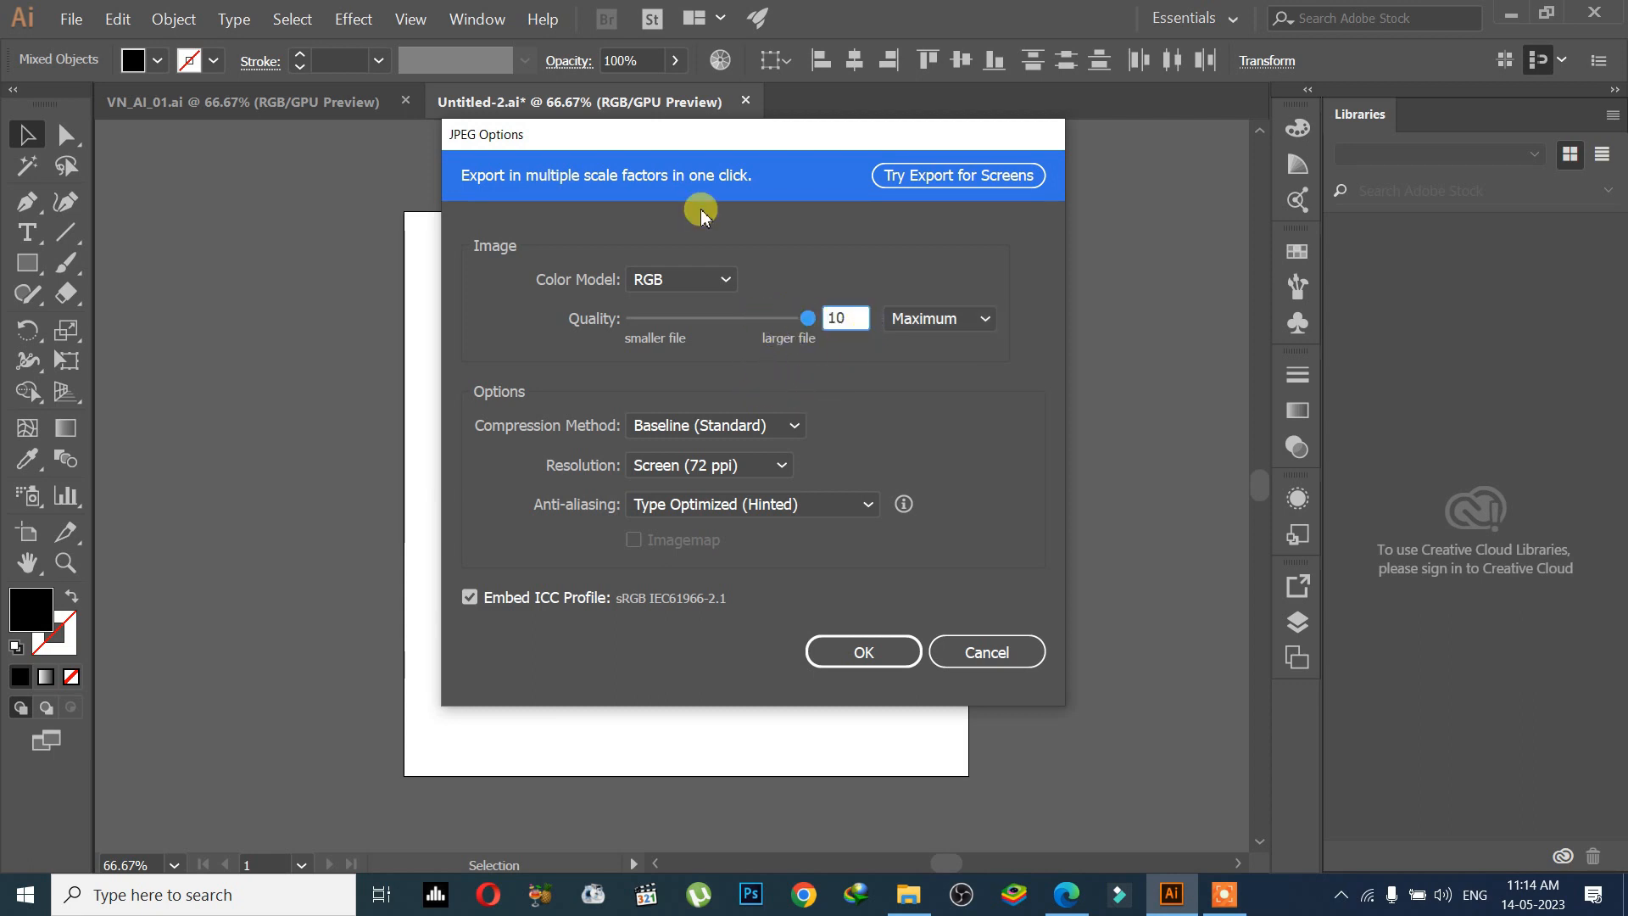
click(746, 320)
drag(748, 323, 814, 321)
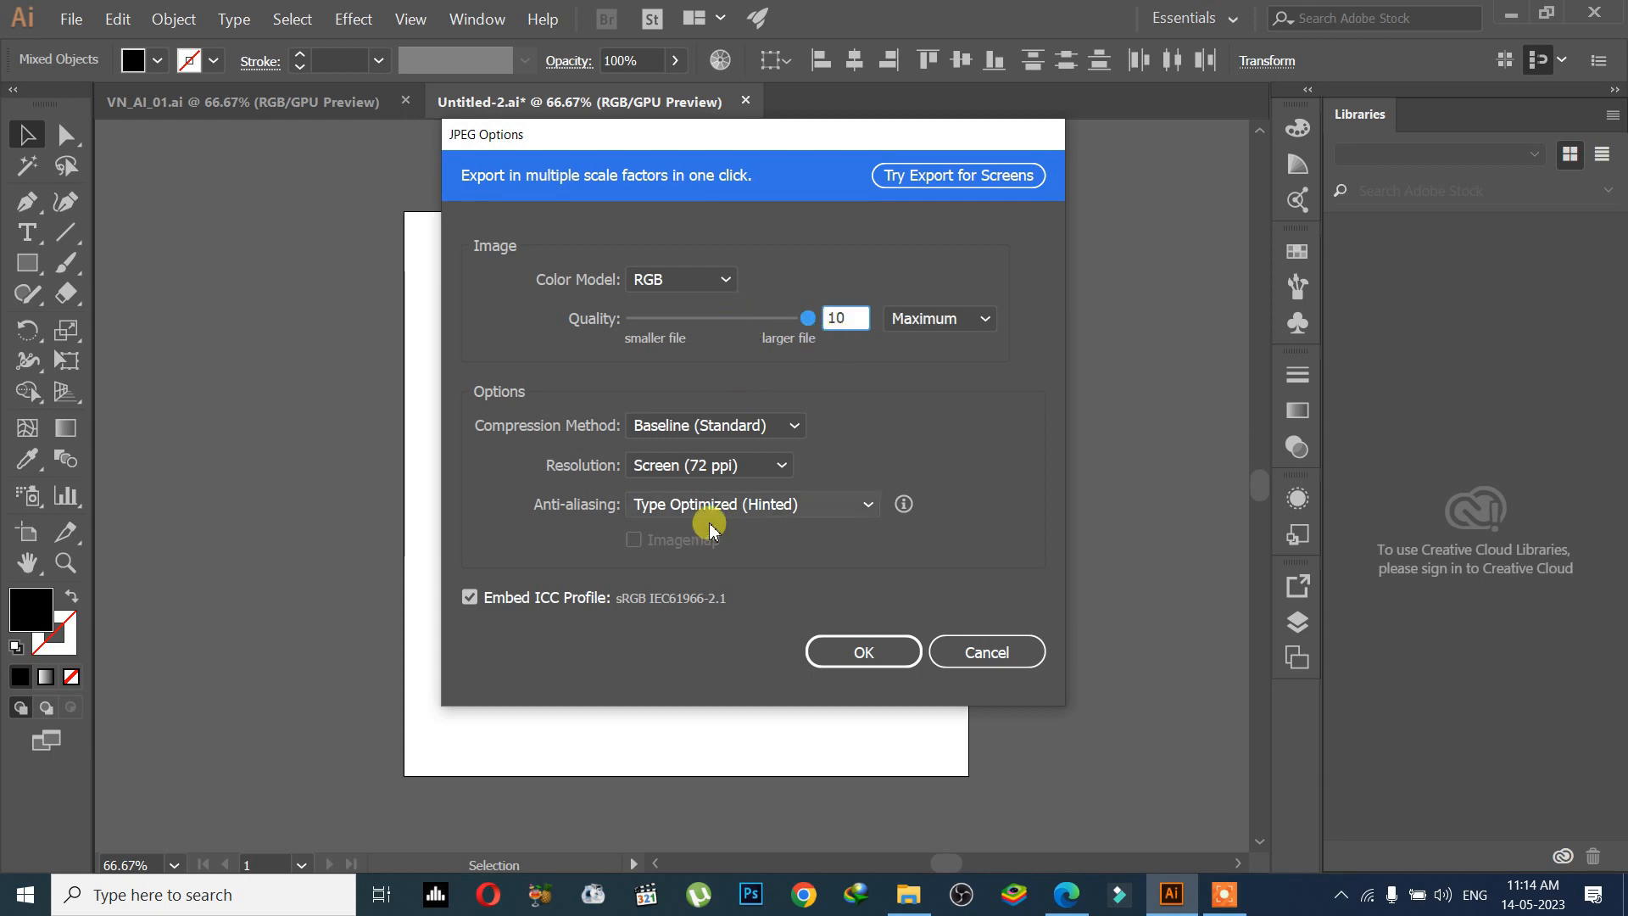
Keep the Baseline (Standard) compression method and set the JPEG resolution to High (300 ppi).
click(668, 431)
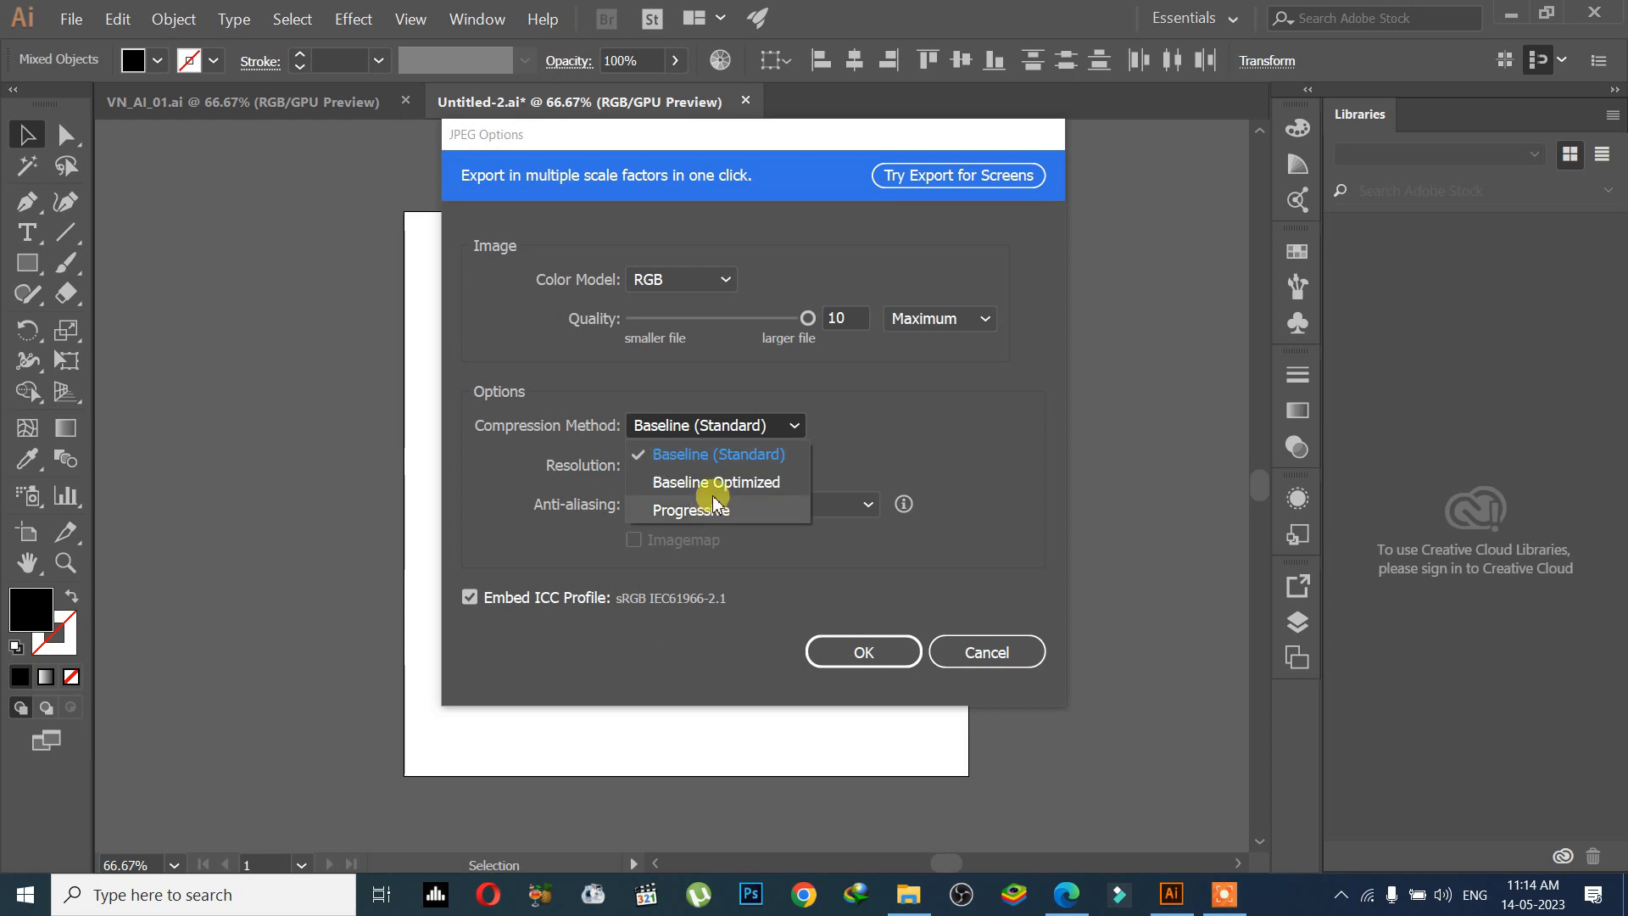
click(696, 458)
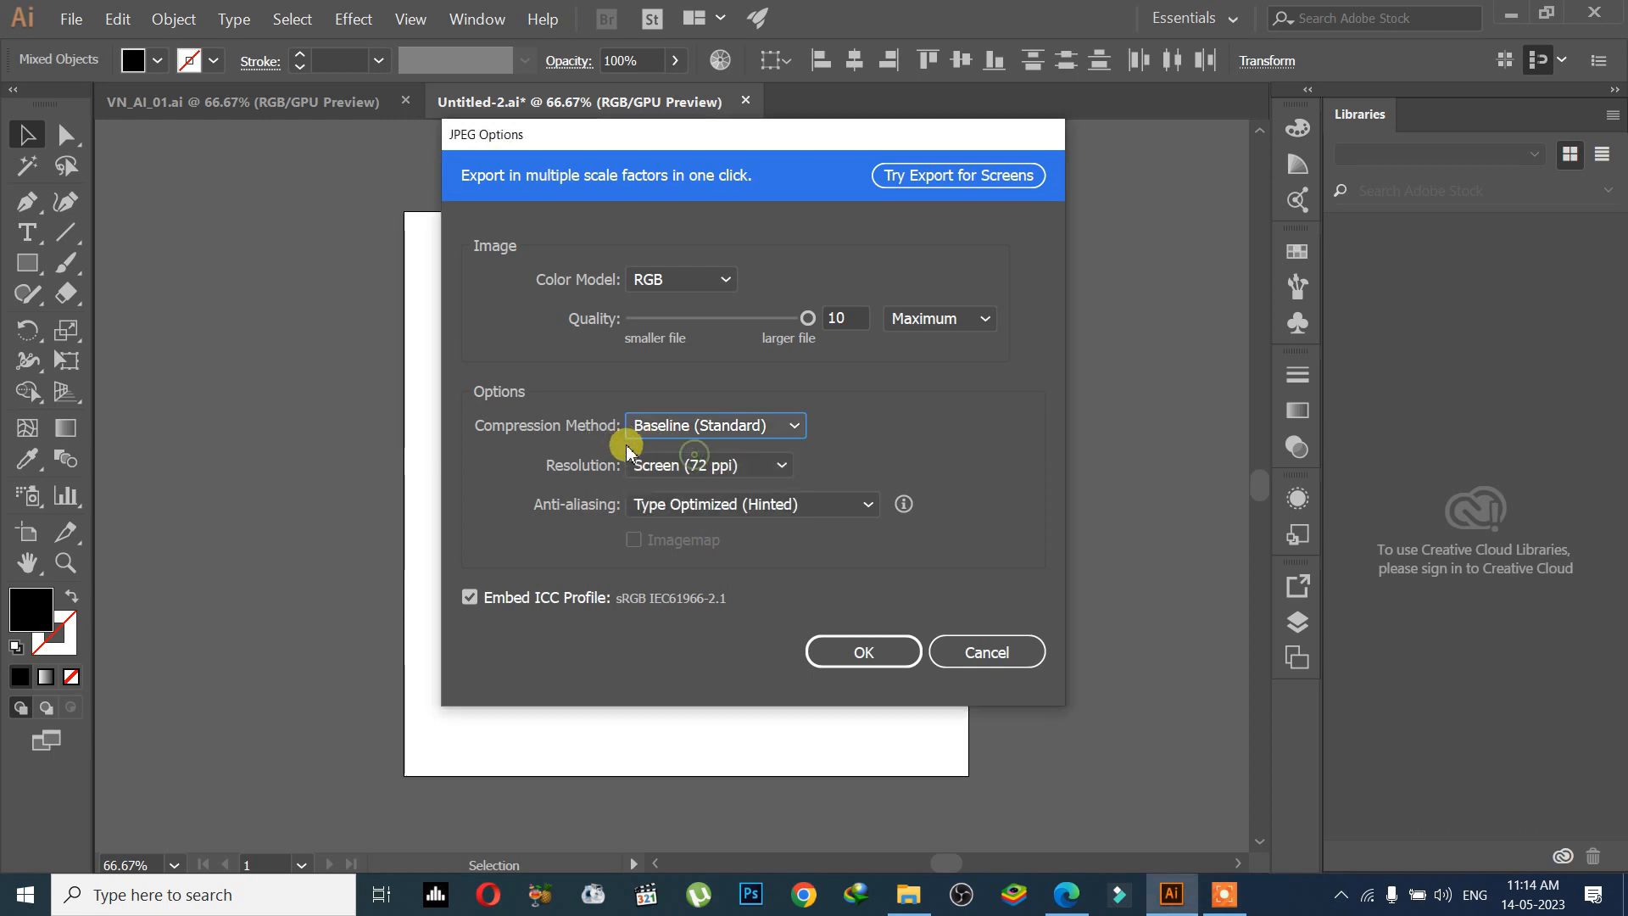
click(662, 471)
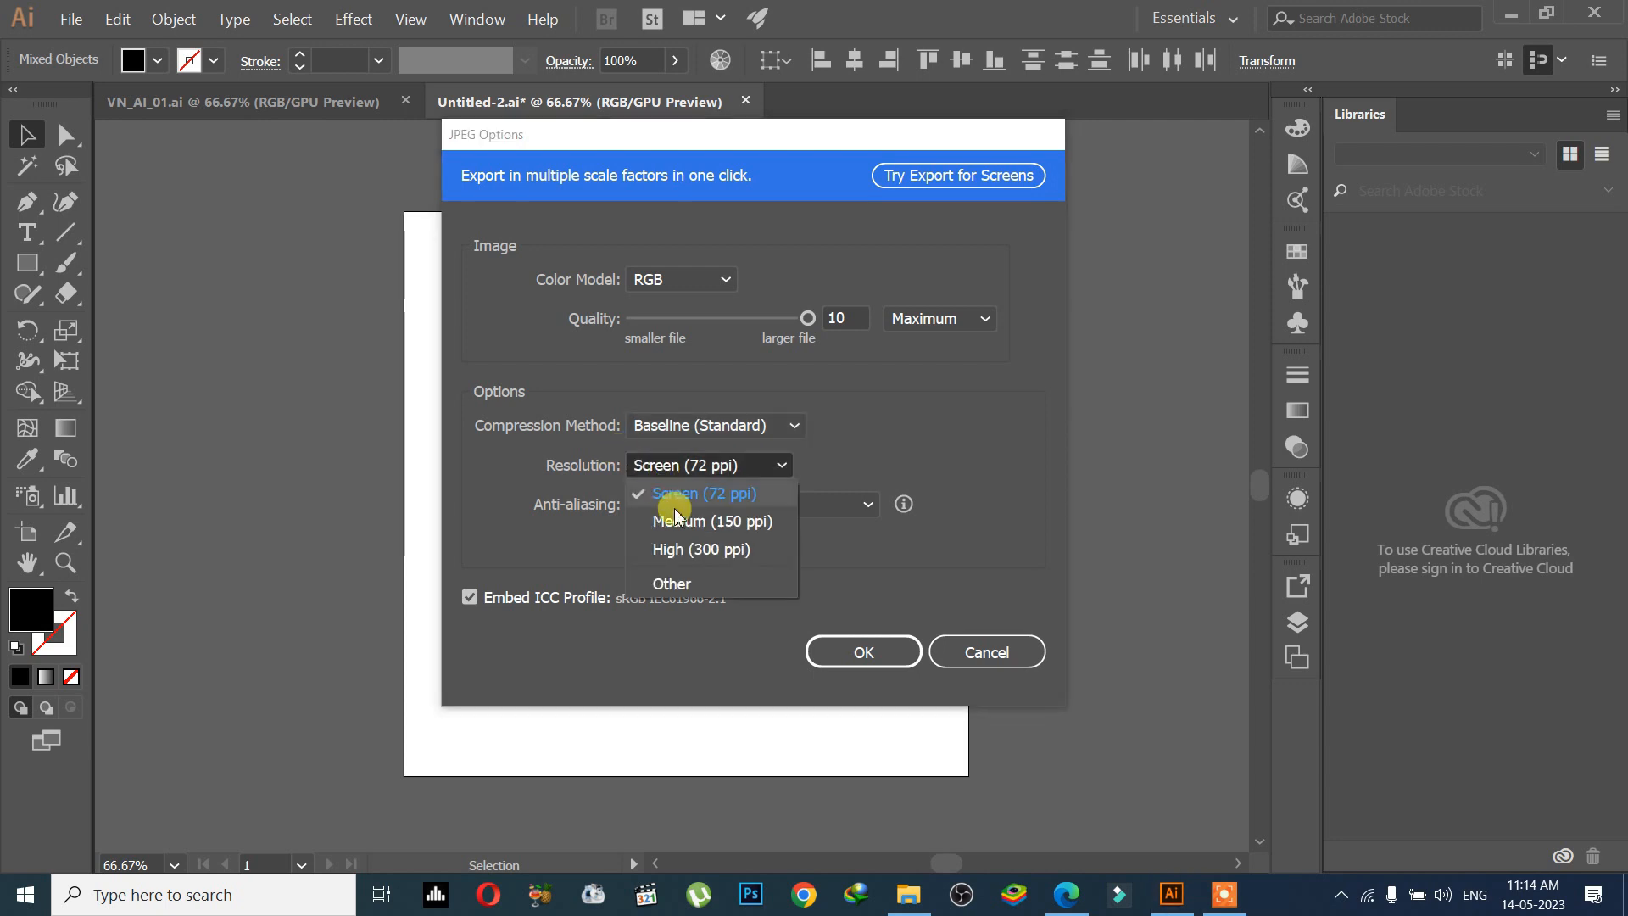
click(720, 553)
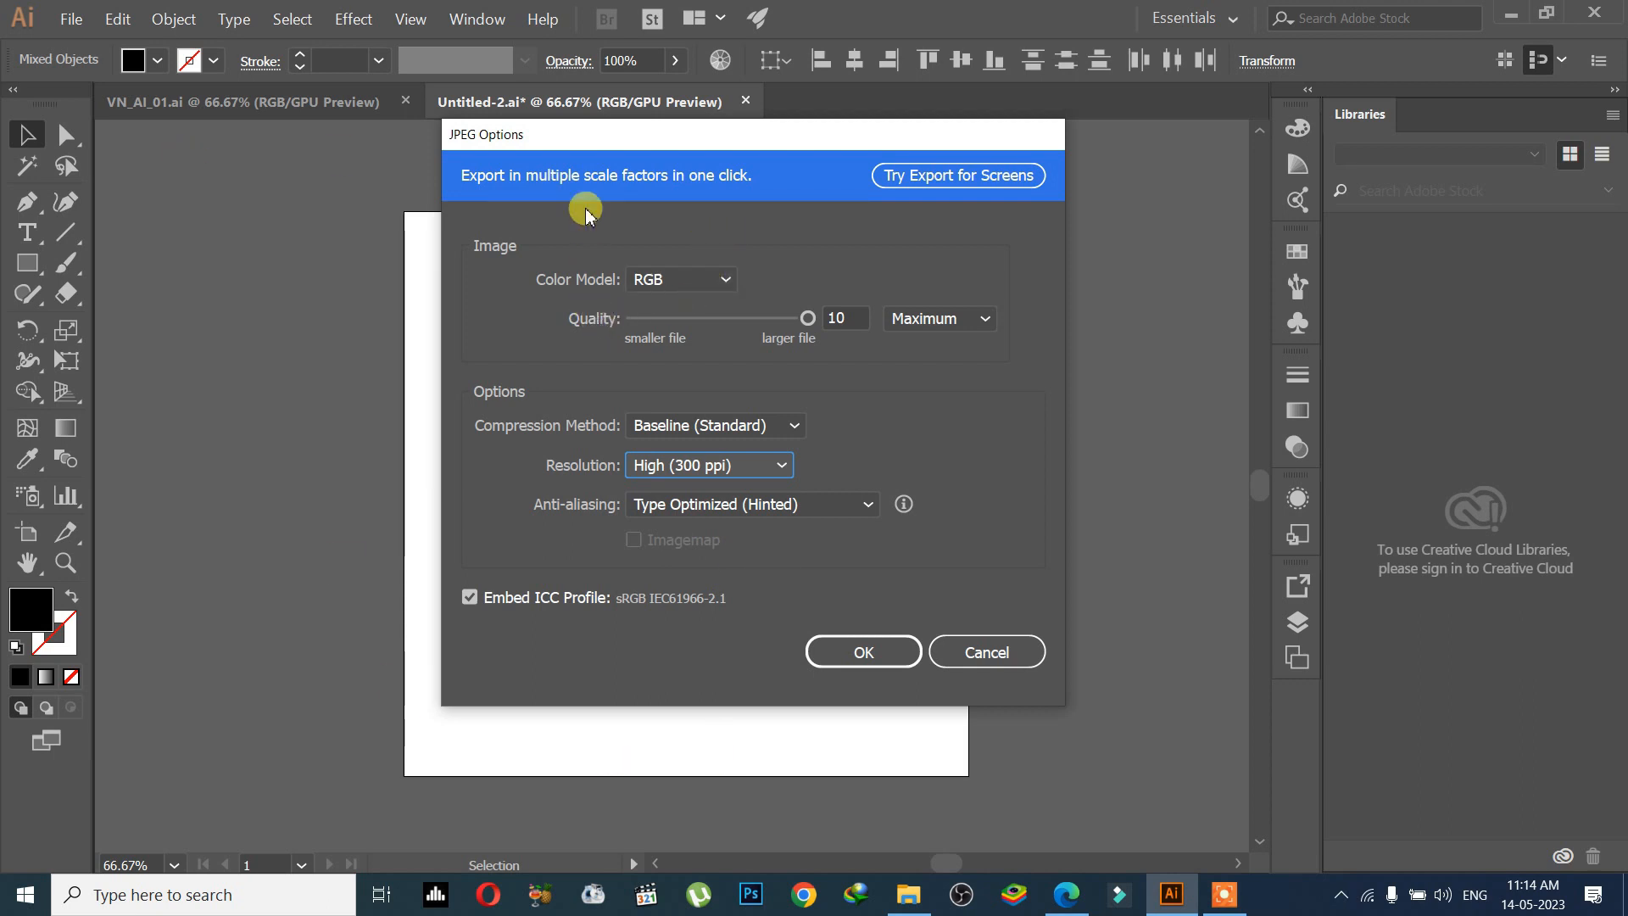
drag(559, 136, 585, 330)
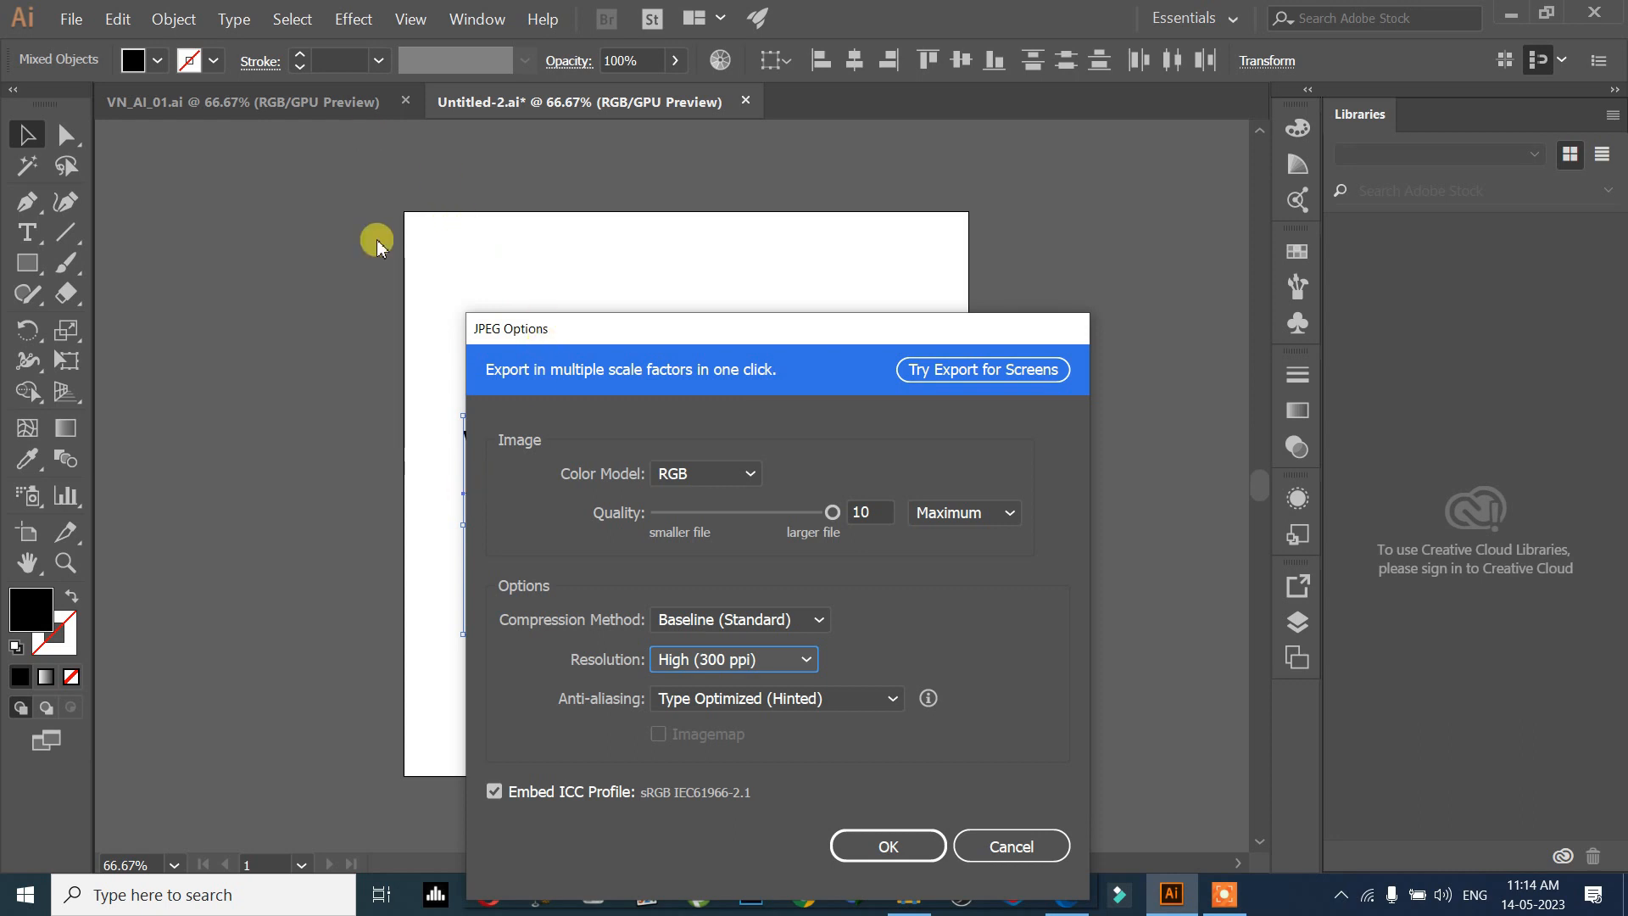
drag(603, 323, 546, 131)
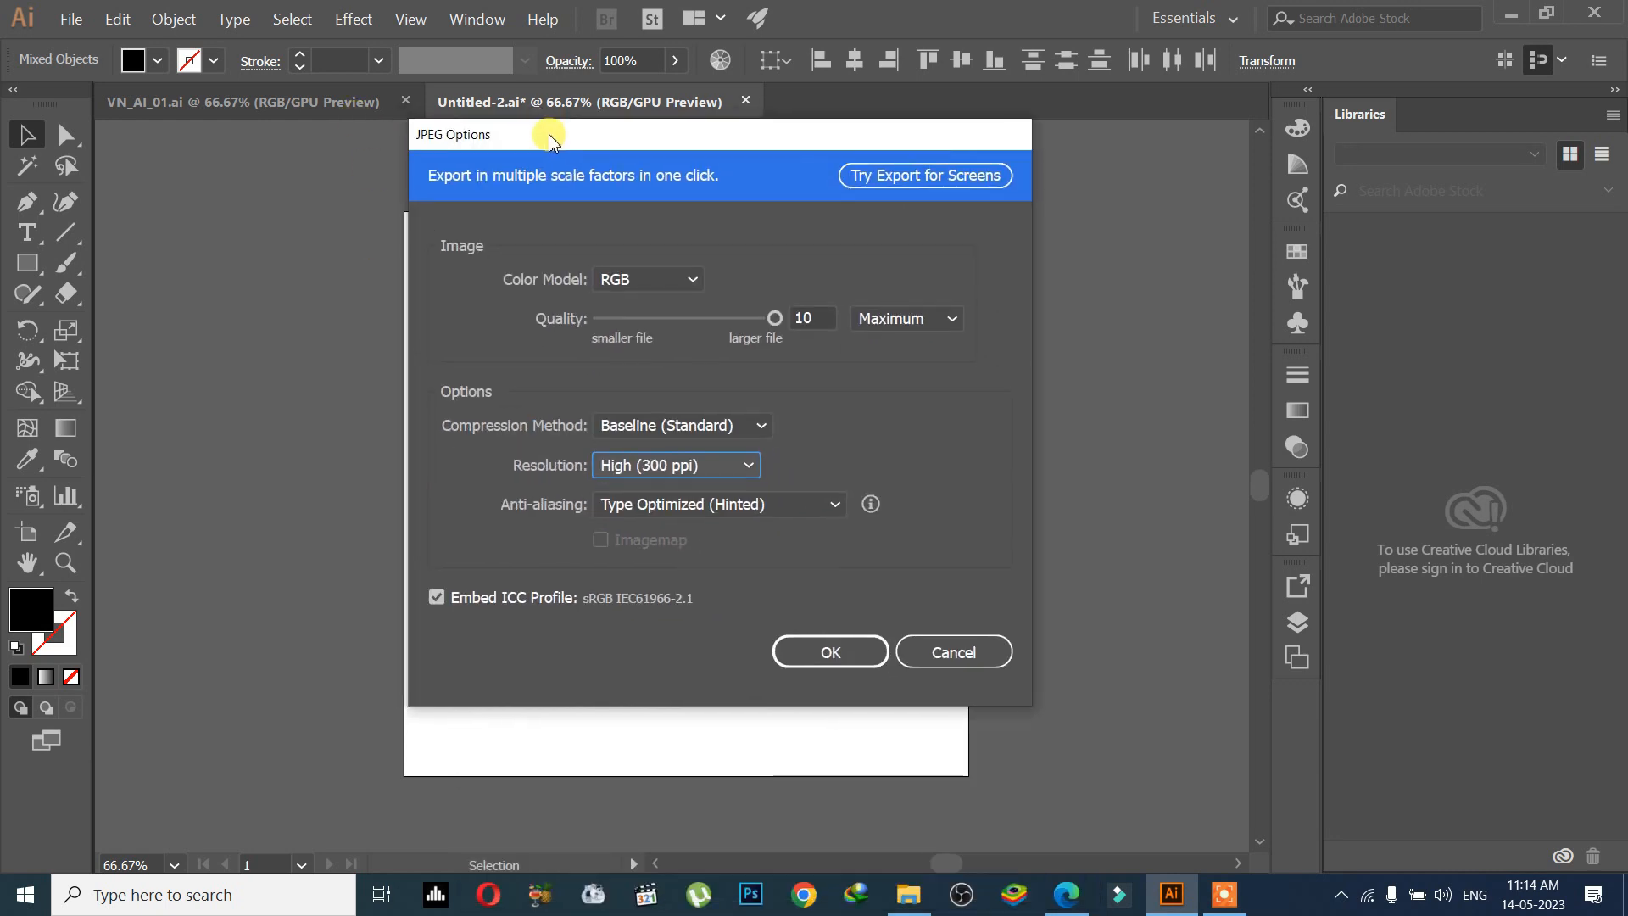
click(654, 477)
click(686, 556)
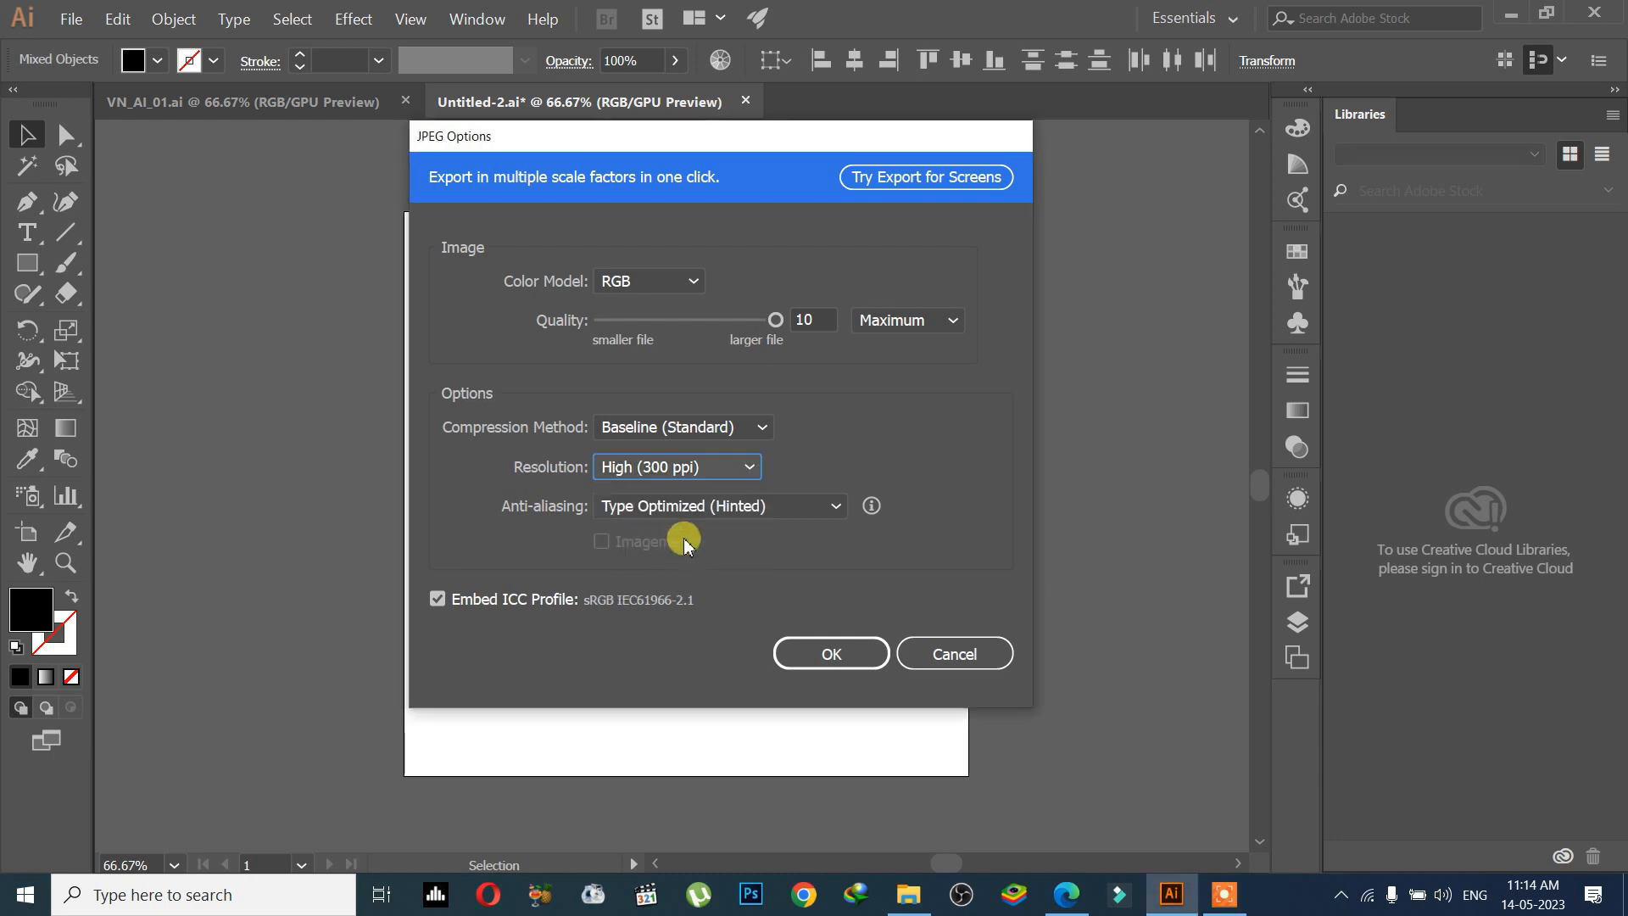
Try a custom JPEG resolution of 1000 ppi, then return the resolution to High (300 ppi).
click(684, 466)
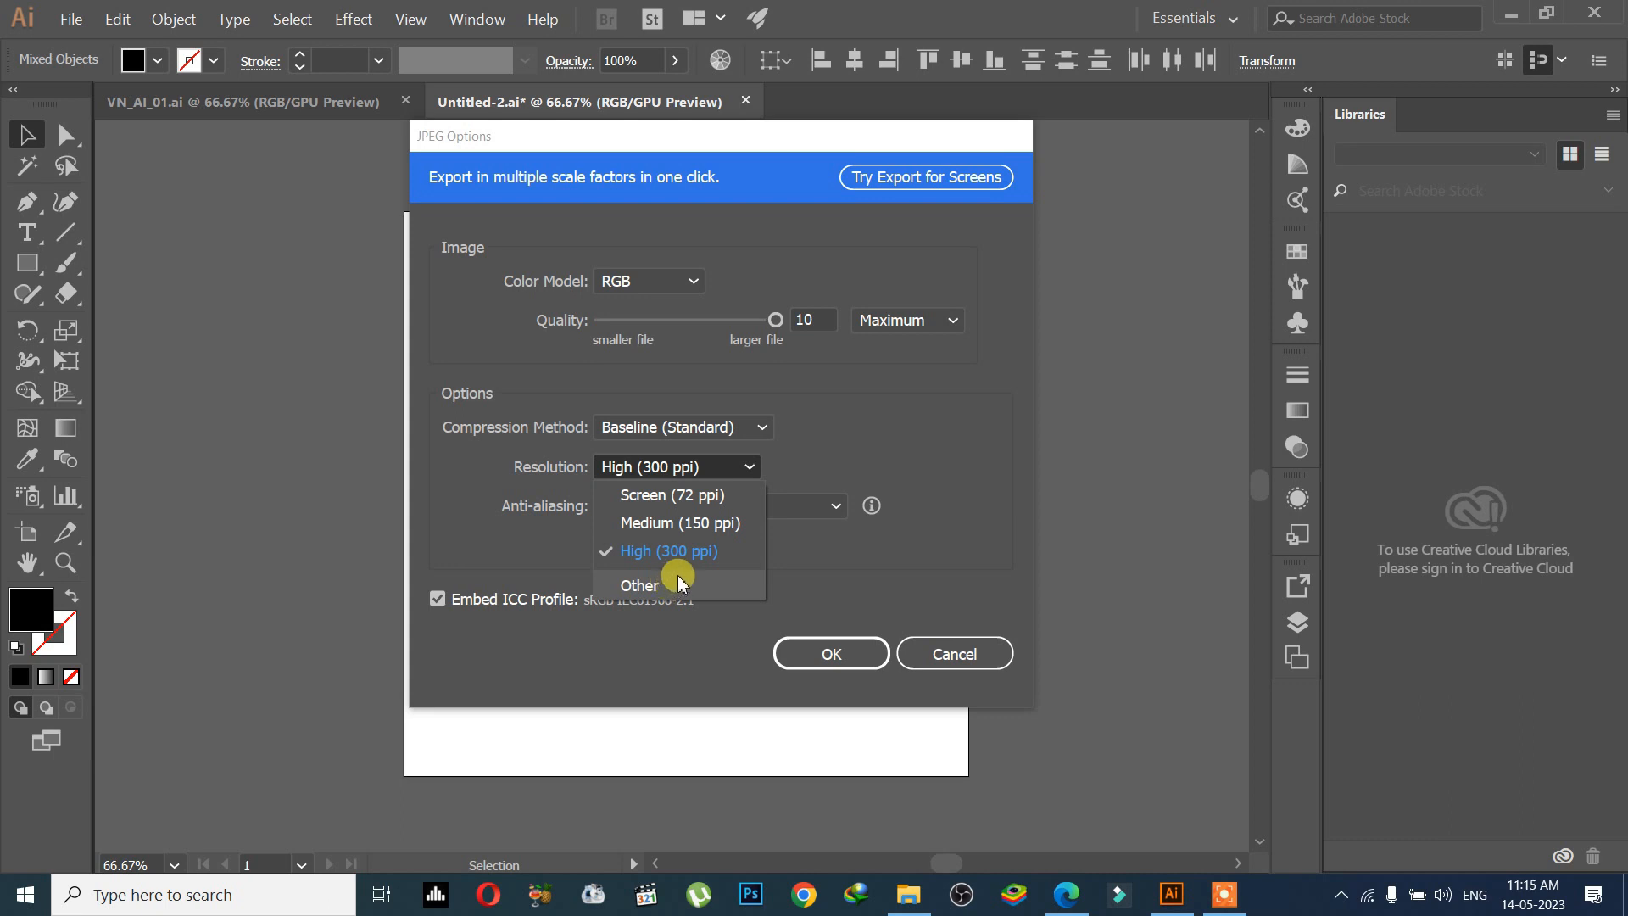
click(683, 587)
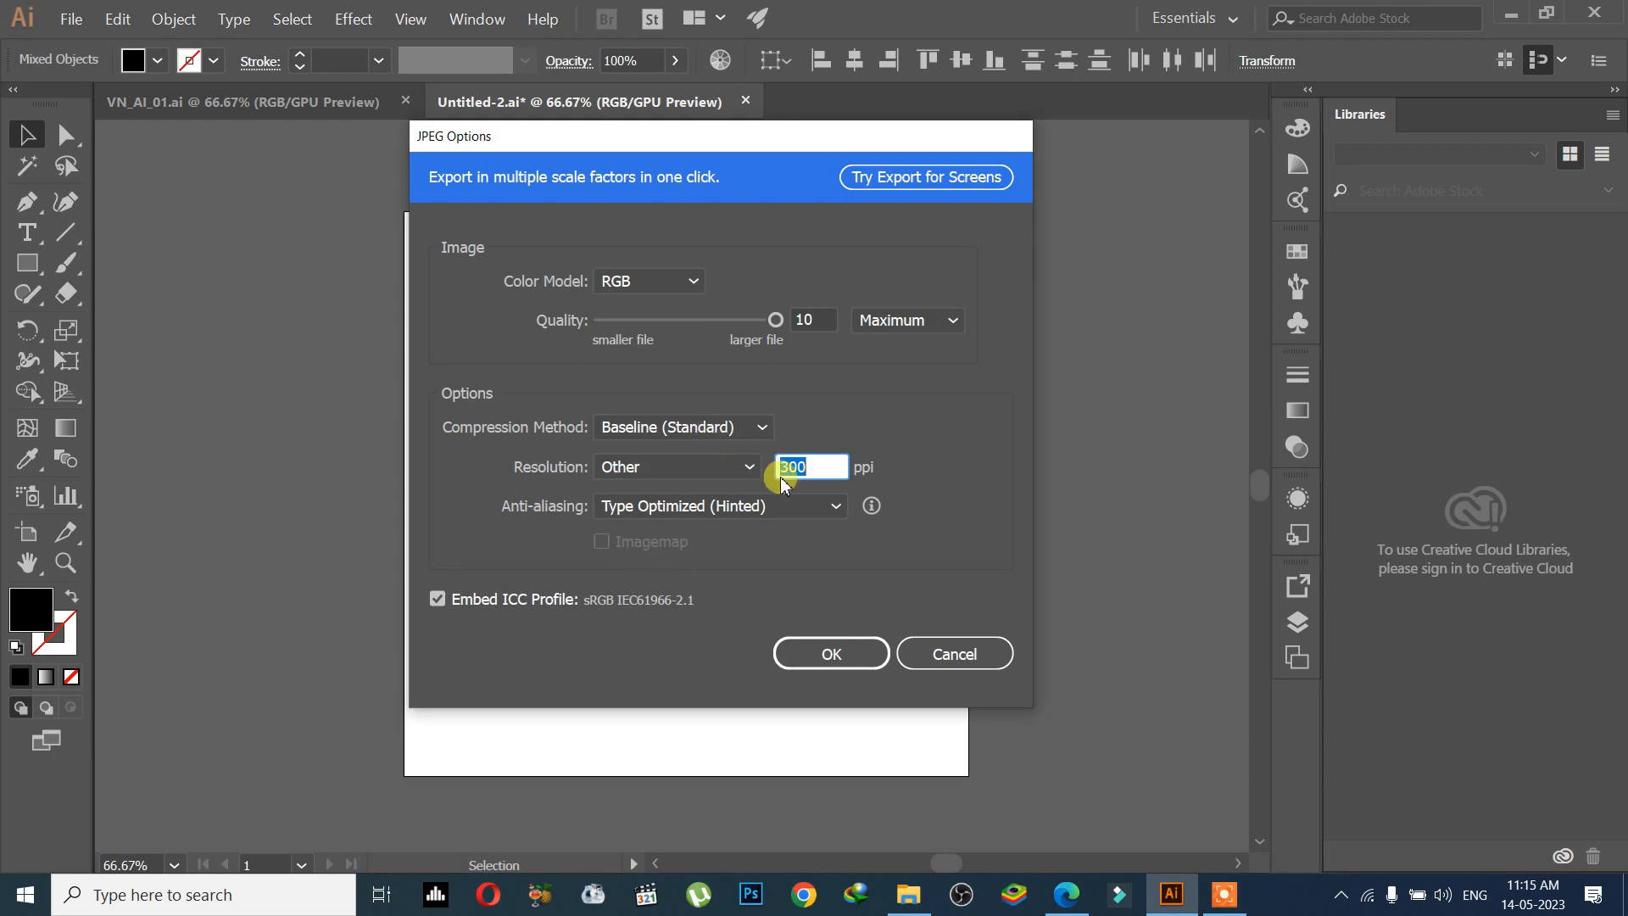
double_click(814, 460)
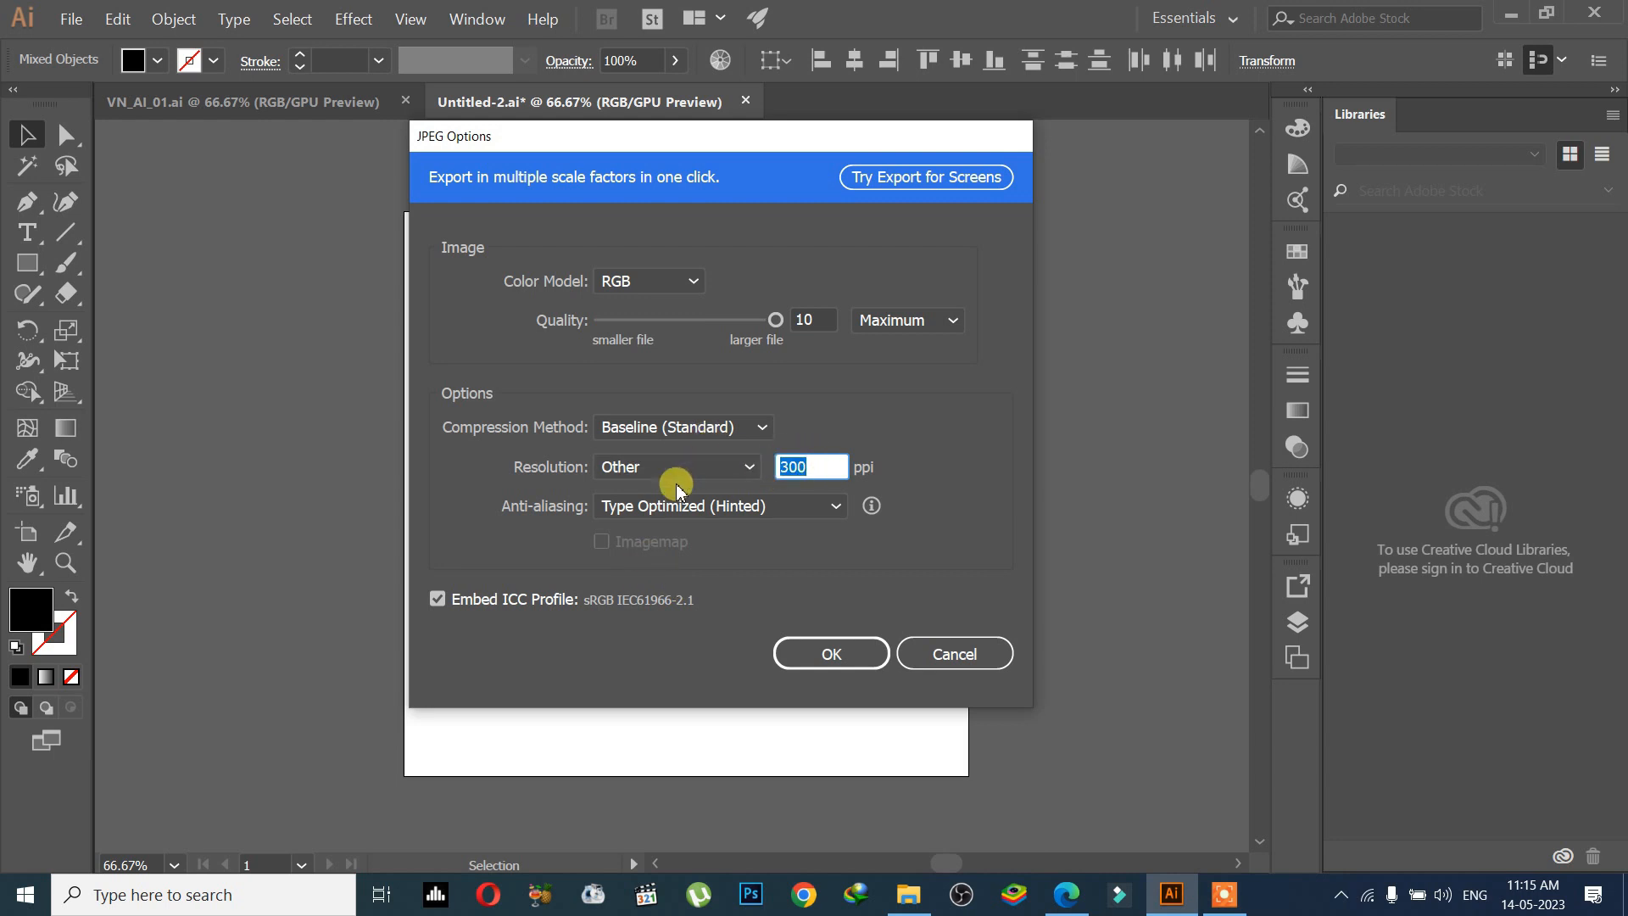
text(10000)
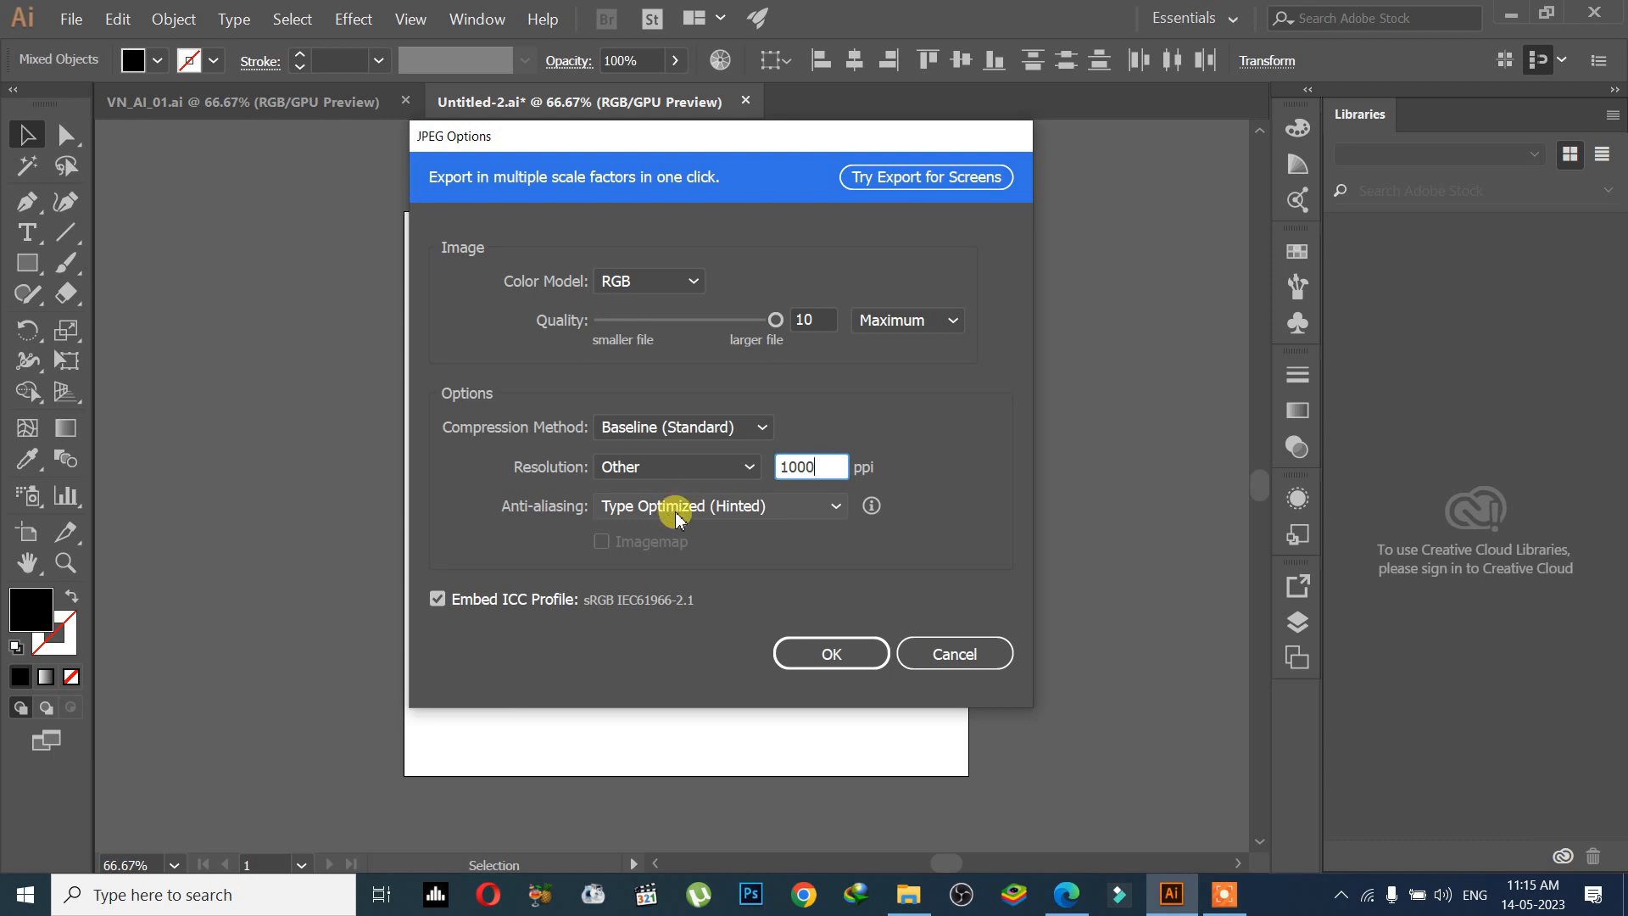
click(672, 466)
click(683, 549)
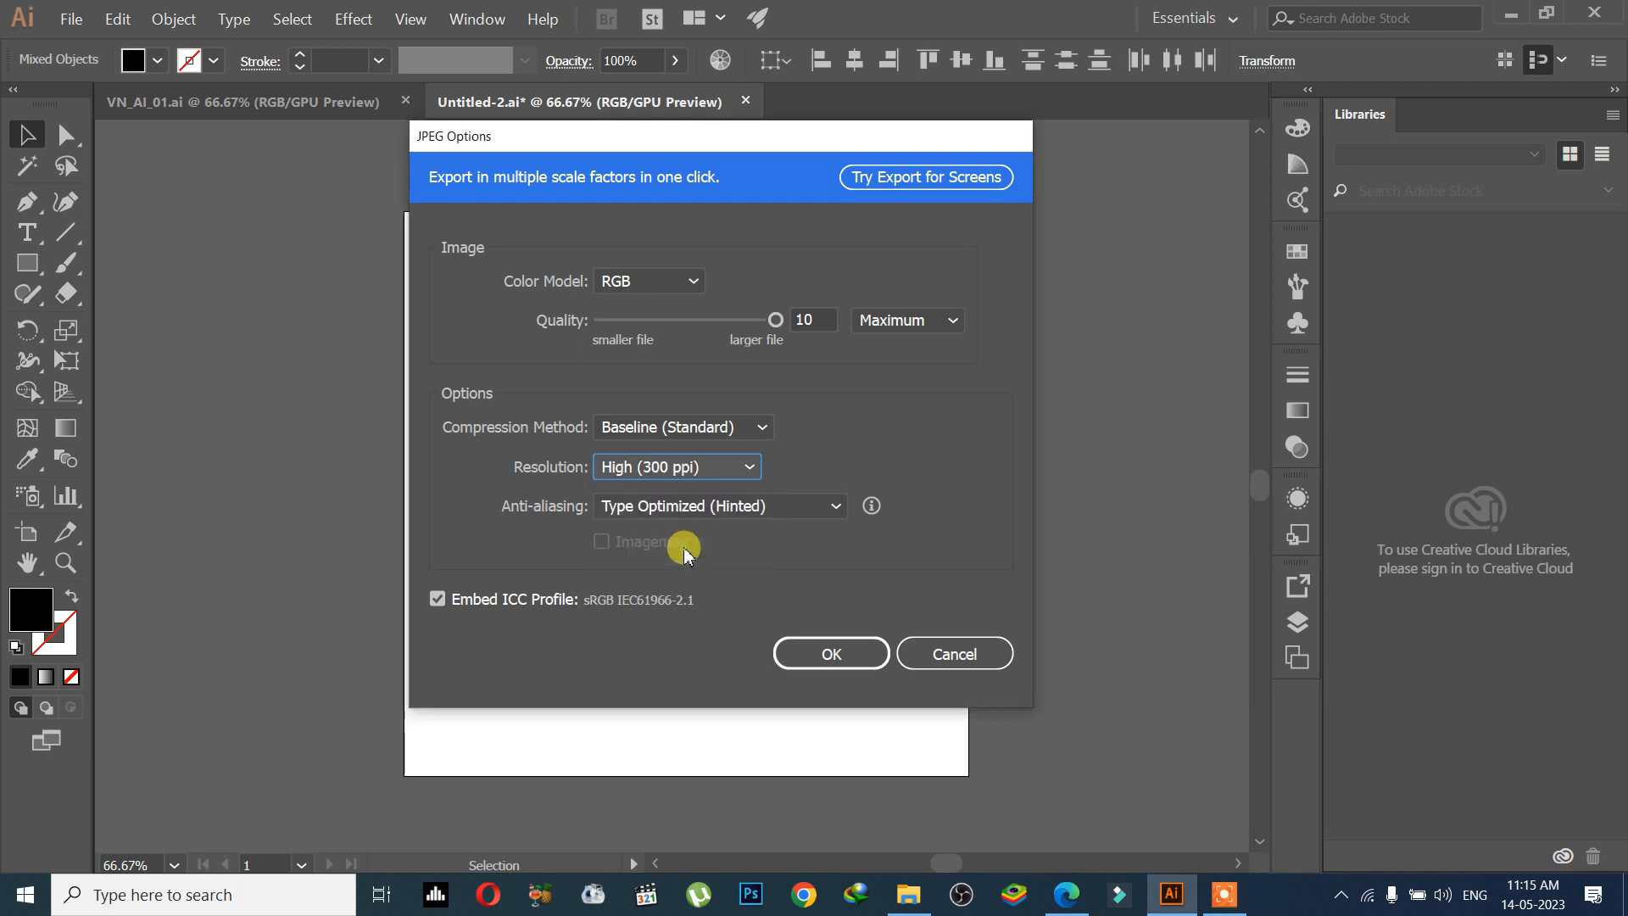
Try a custom resolution of 500 ppi and restore the High (300 ppi) preset.
click(712, 467)
click(675, 581)
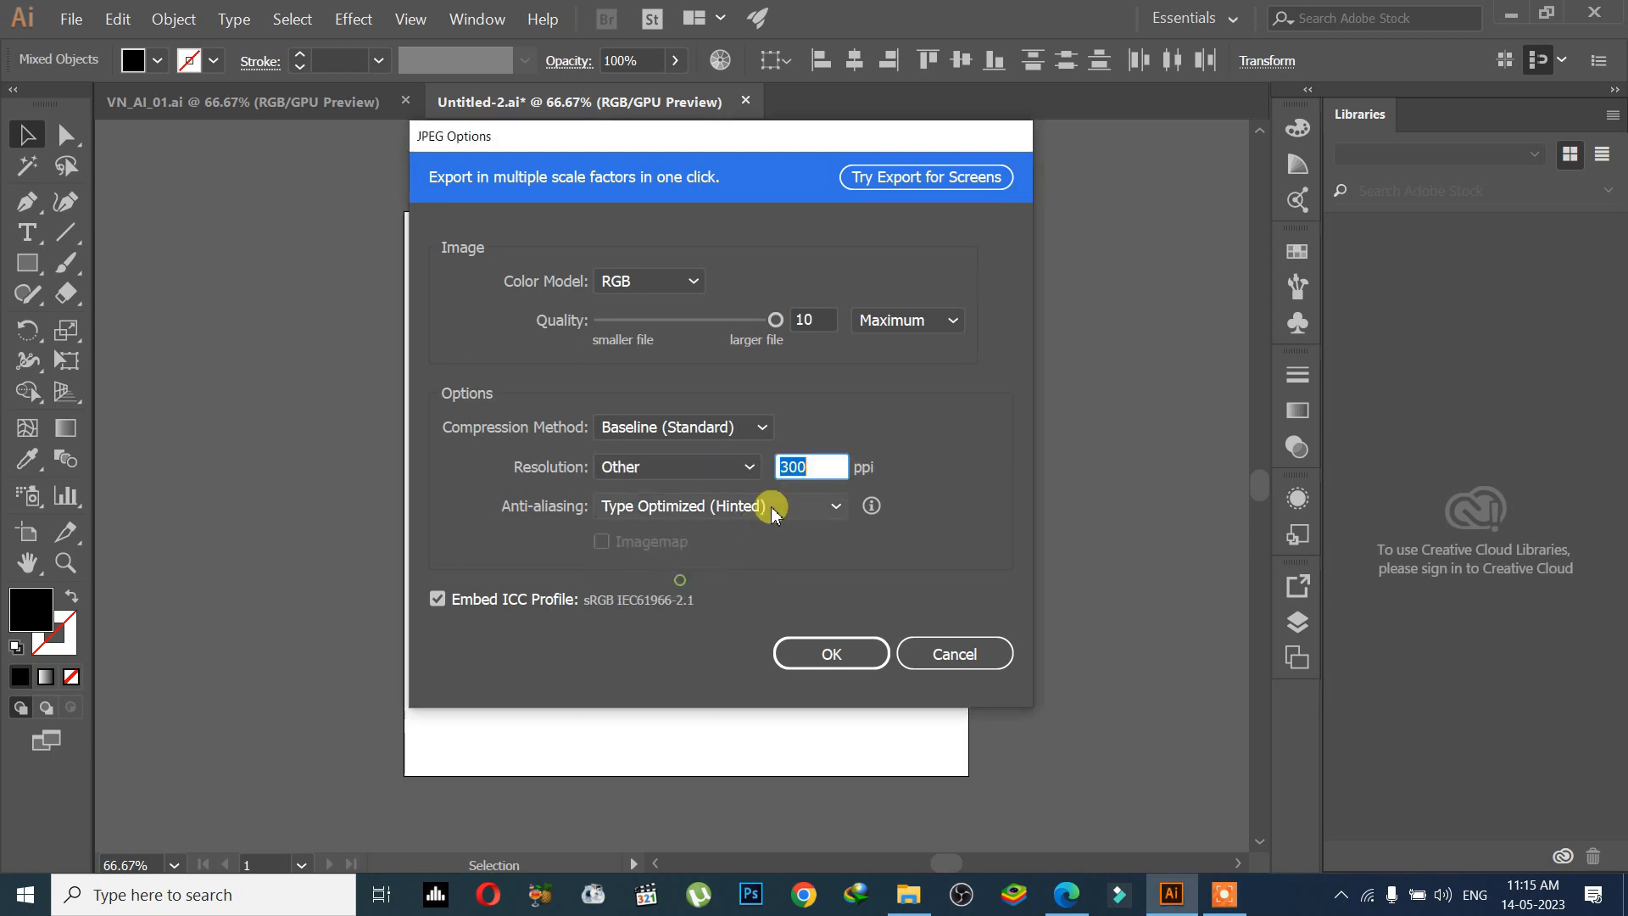
text(500)
click(794, 500)
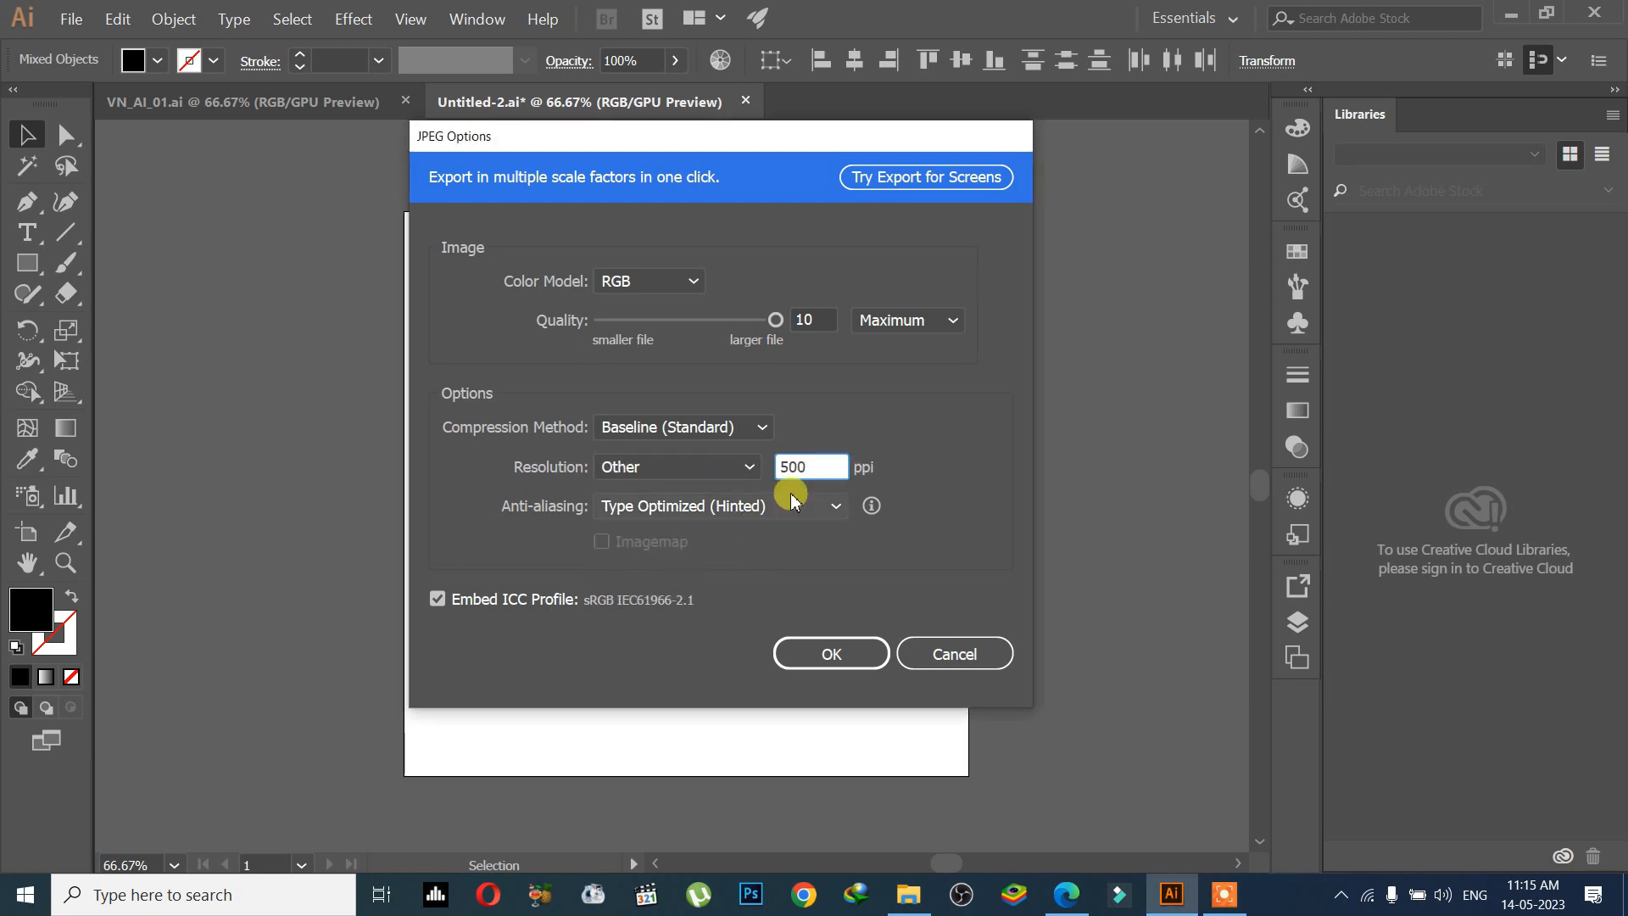
key(BackSpace)
key(BackSpace)
text(0)
click(746, 466)
click(709, 548)
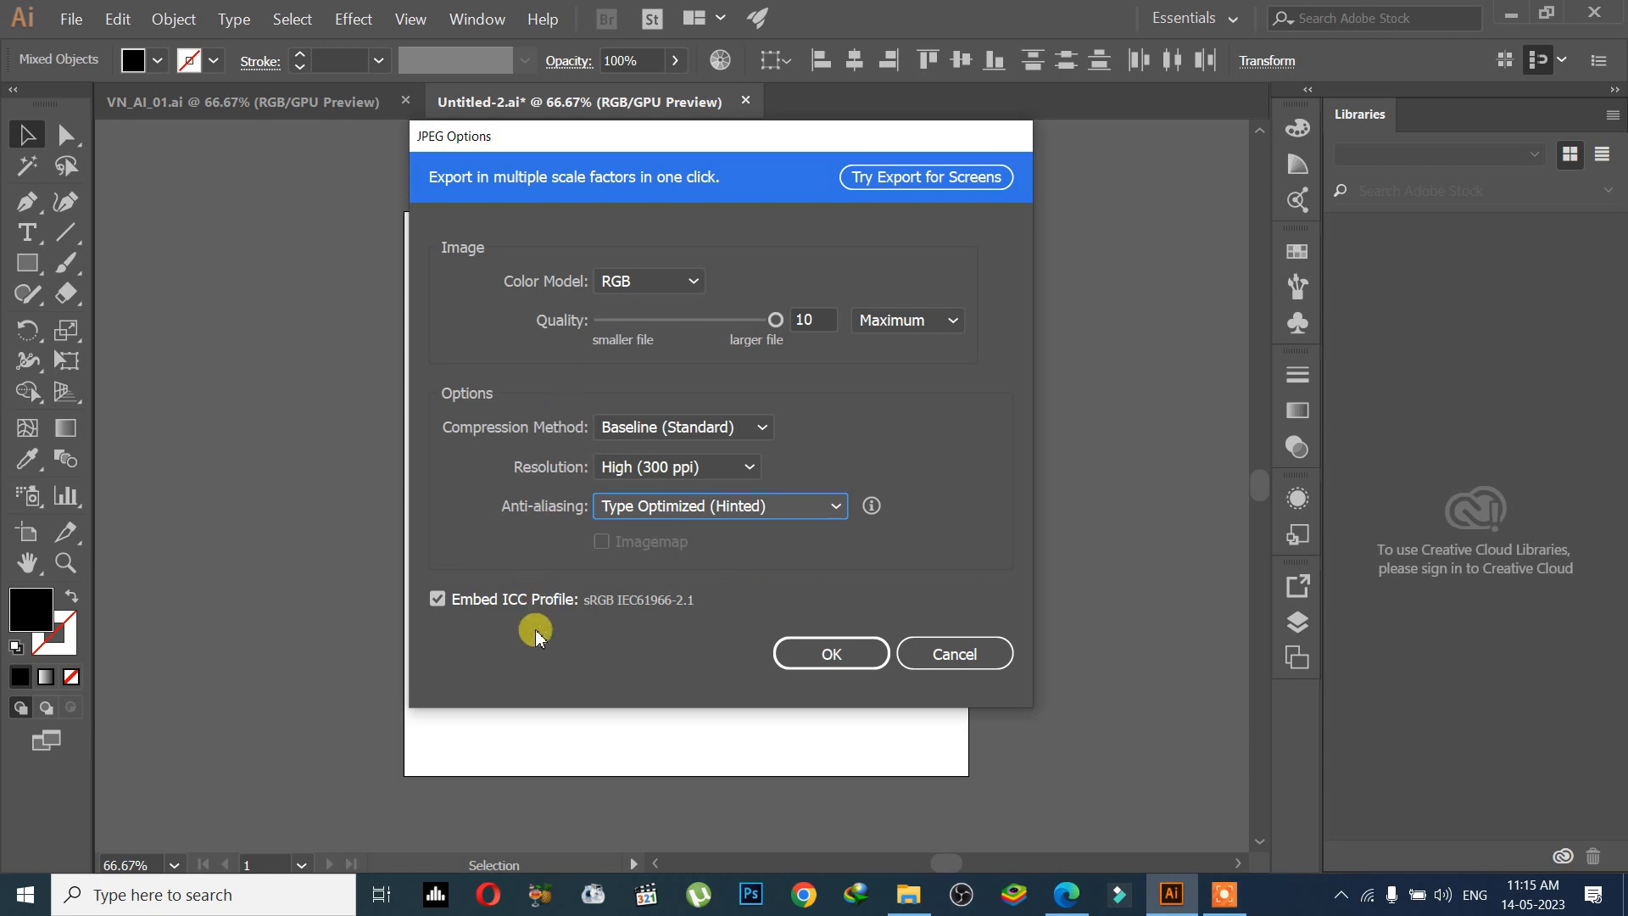
Keep the RGB color model and quality 10, and complete the JPEG export.
click(678, 284)
click(755, 302)
click(780, 319)
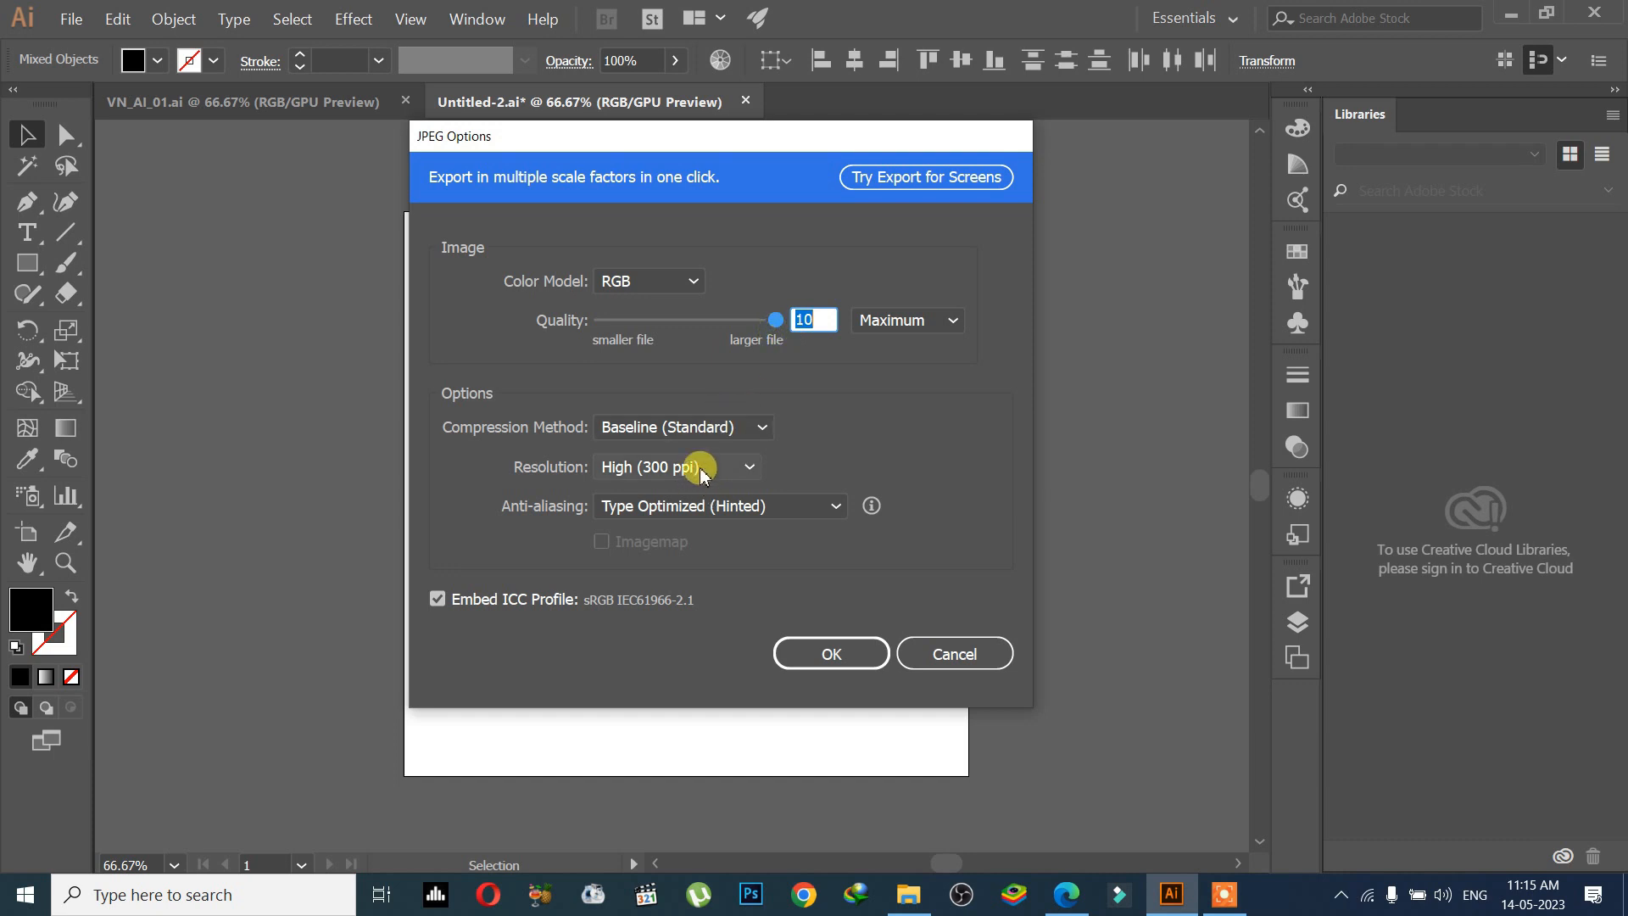
click(831, 655)
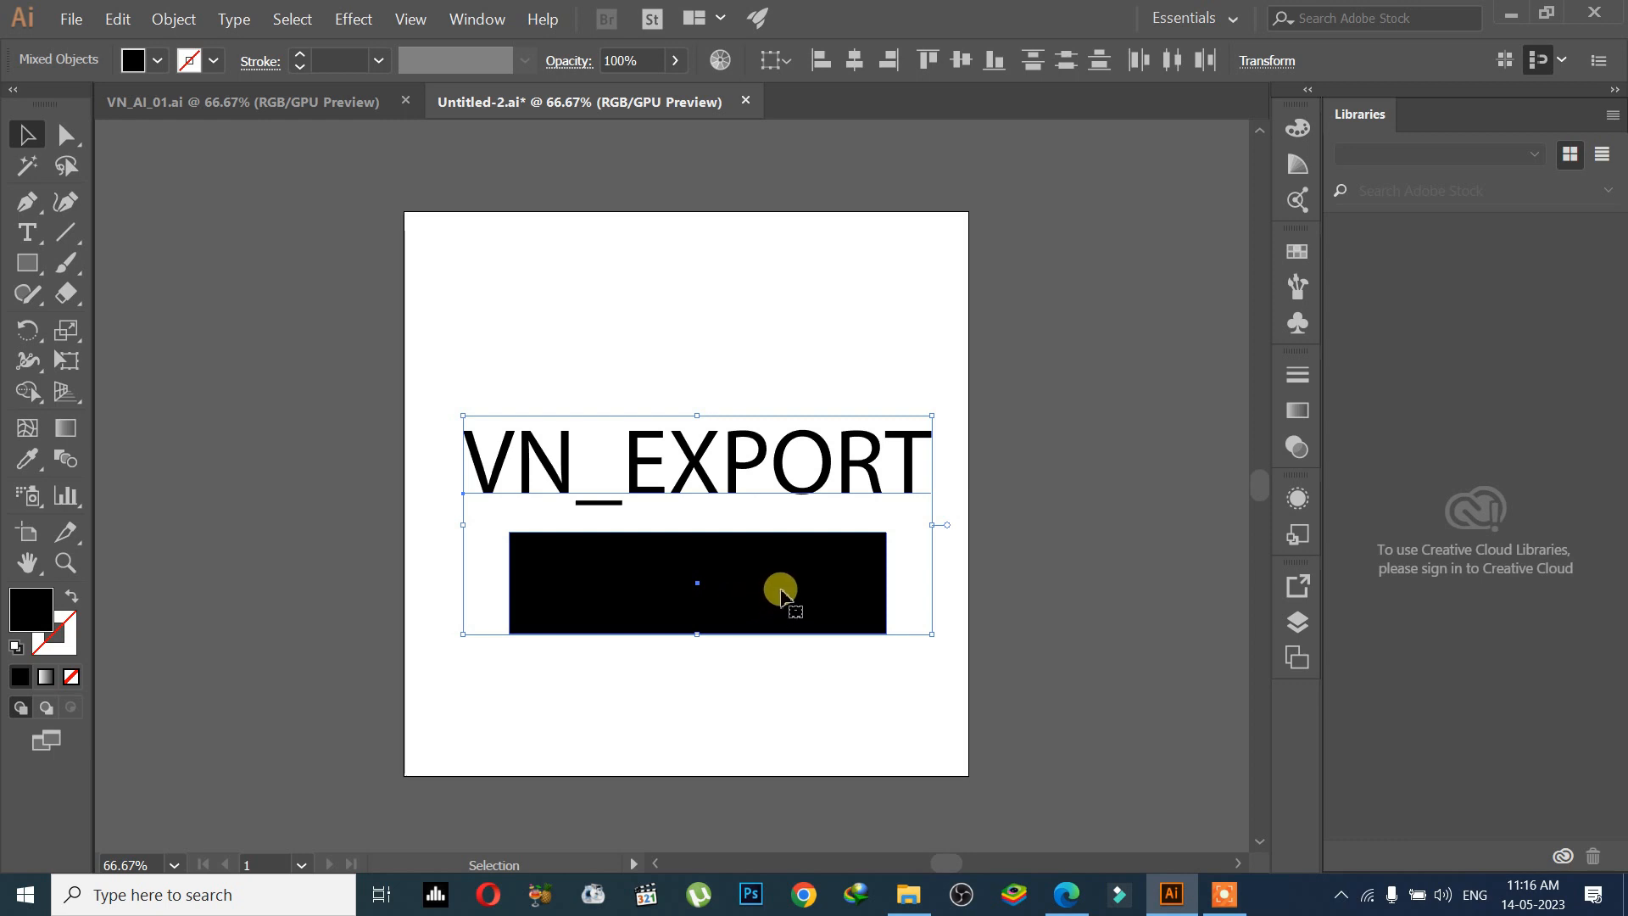
Open the exported AI JPEG 01 image from the AI S folder to check it, close it and return to Illustrator.
click(908, 895)
click(816, 406)
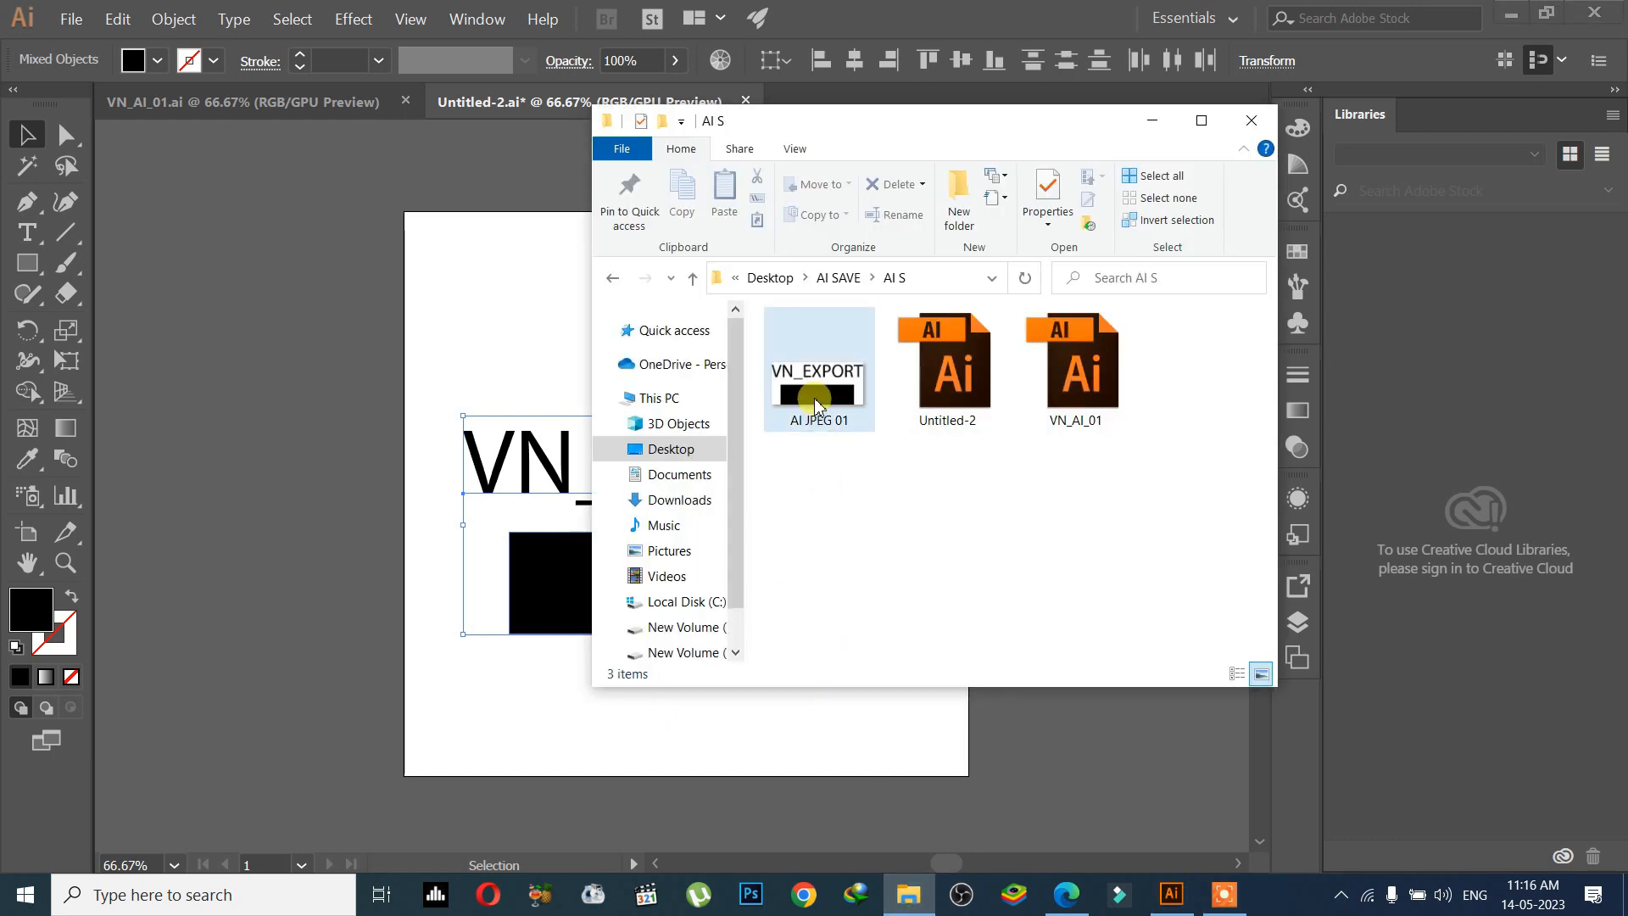
click(817, 405)
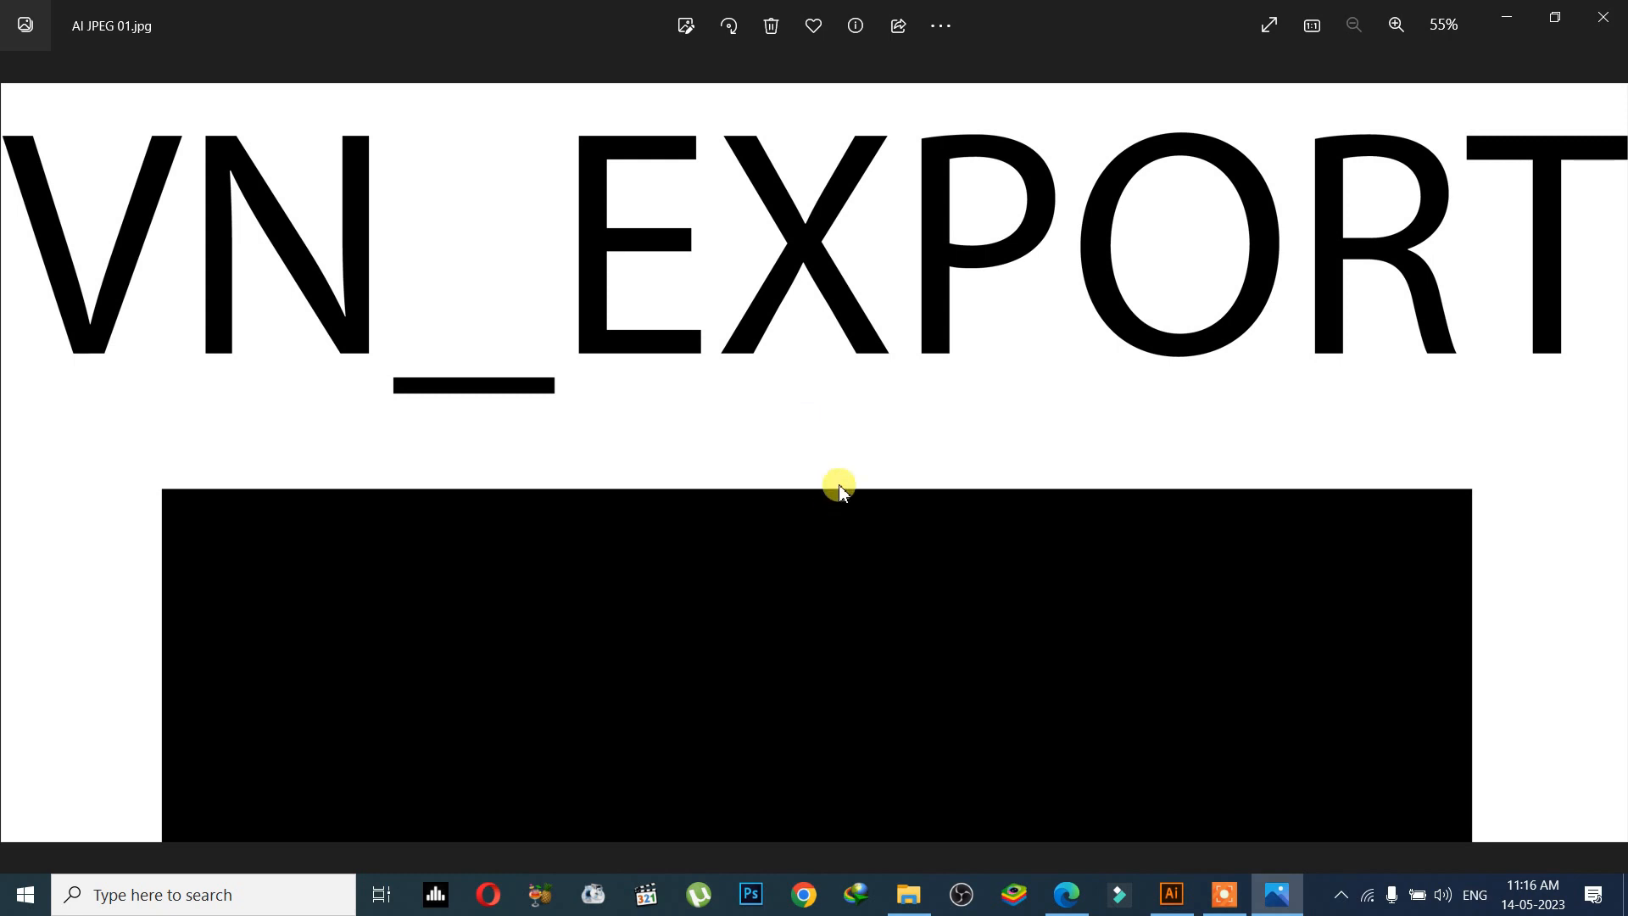
click(1604, 17)
click(339, 556)
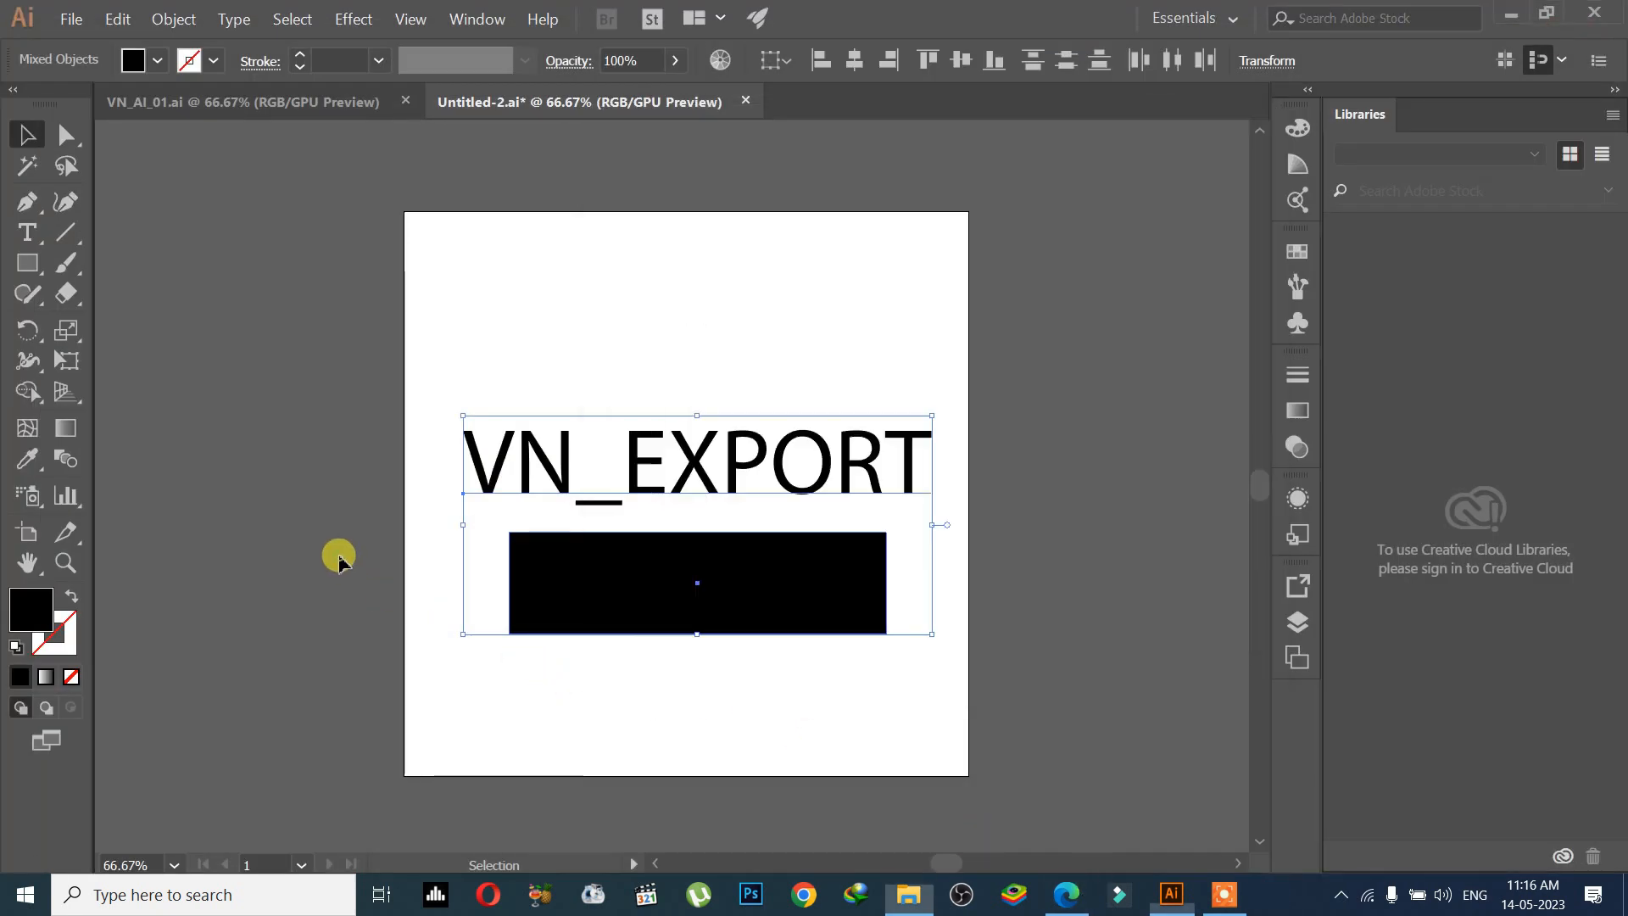
Deselect the artwork and reselect the VN_EXPORT text together with the black rectangle.
click(659, 341)
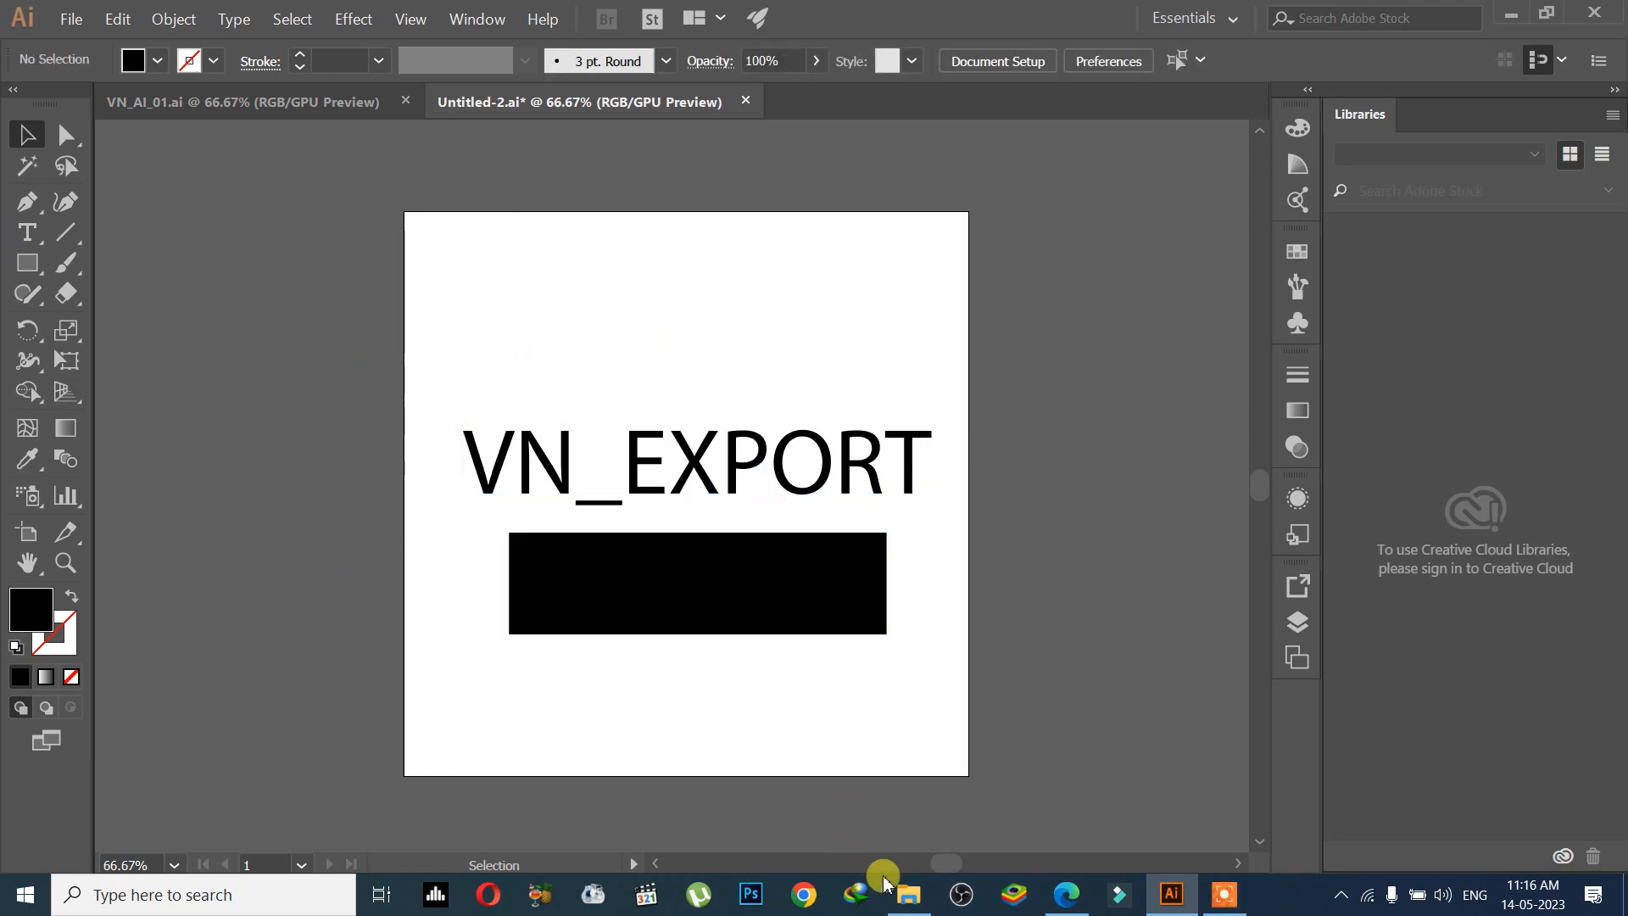
mouse_move(913, 909)
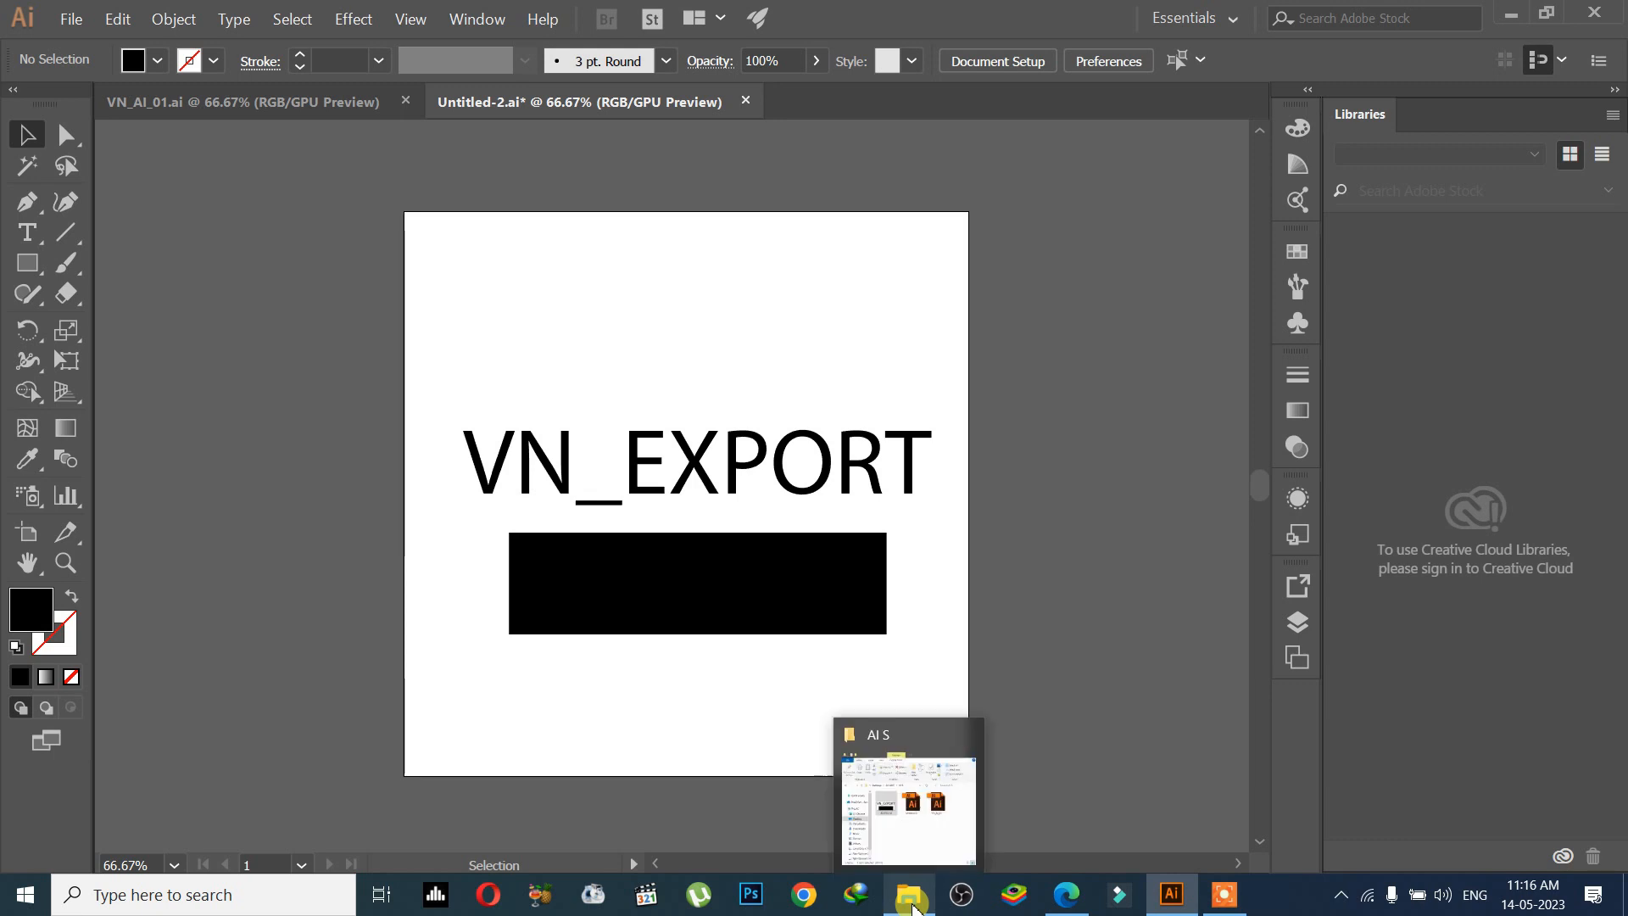
scroll(933, 721, down, 1)
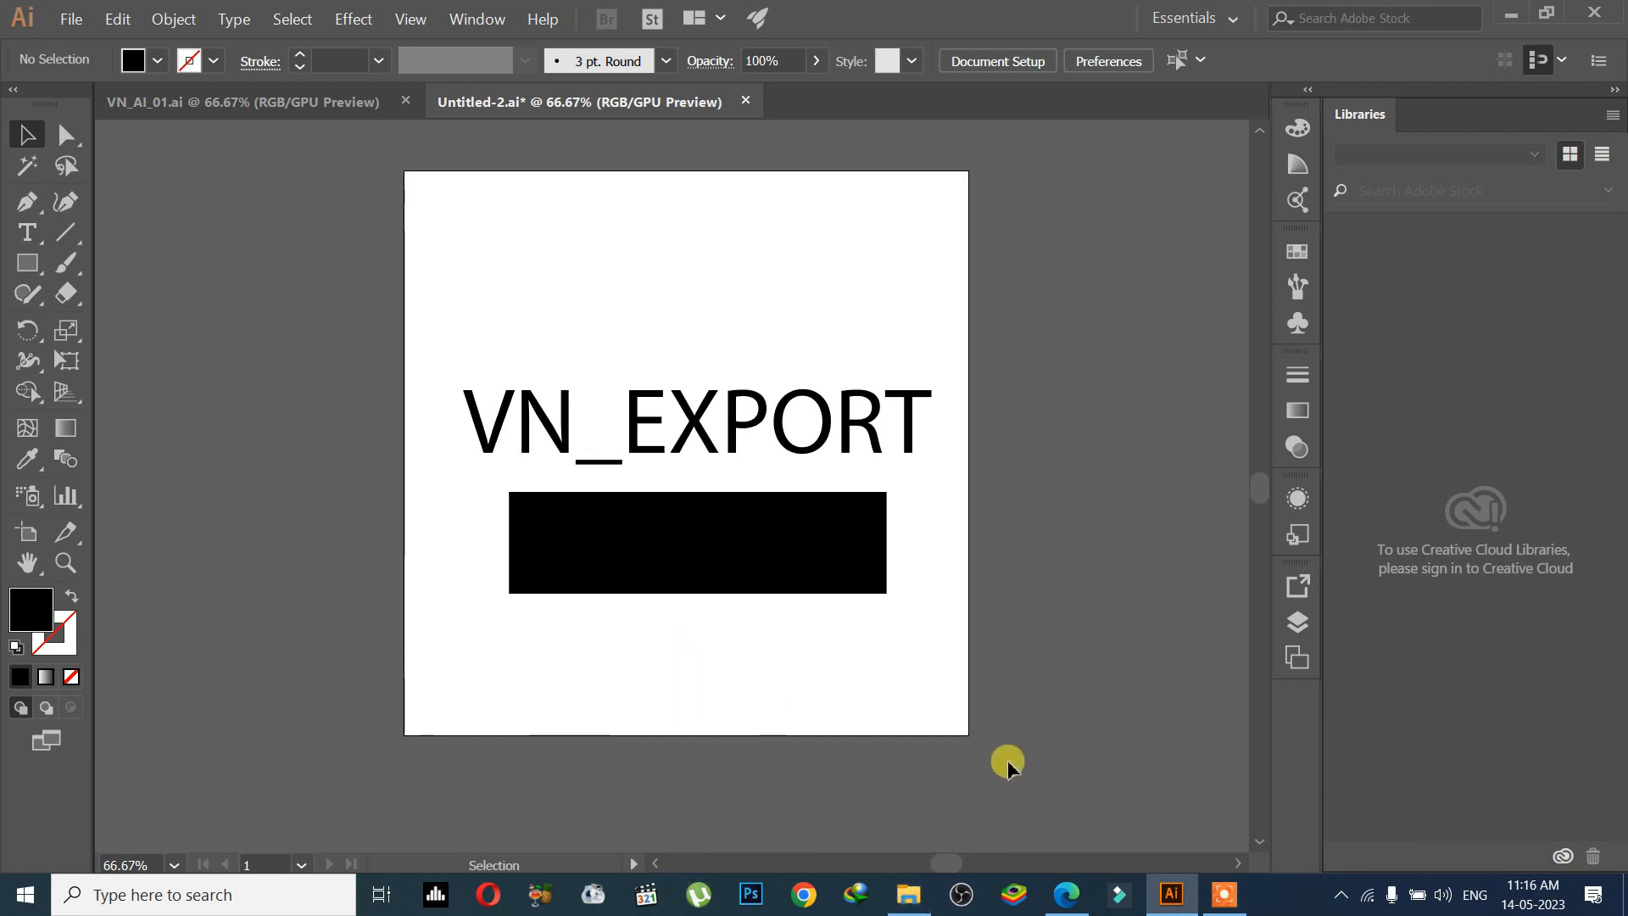
drag(388, 200, 992, 701)
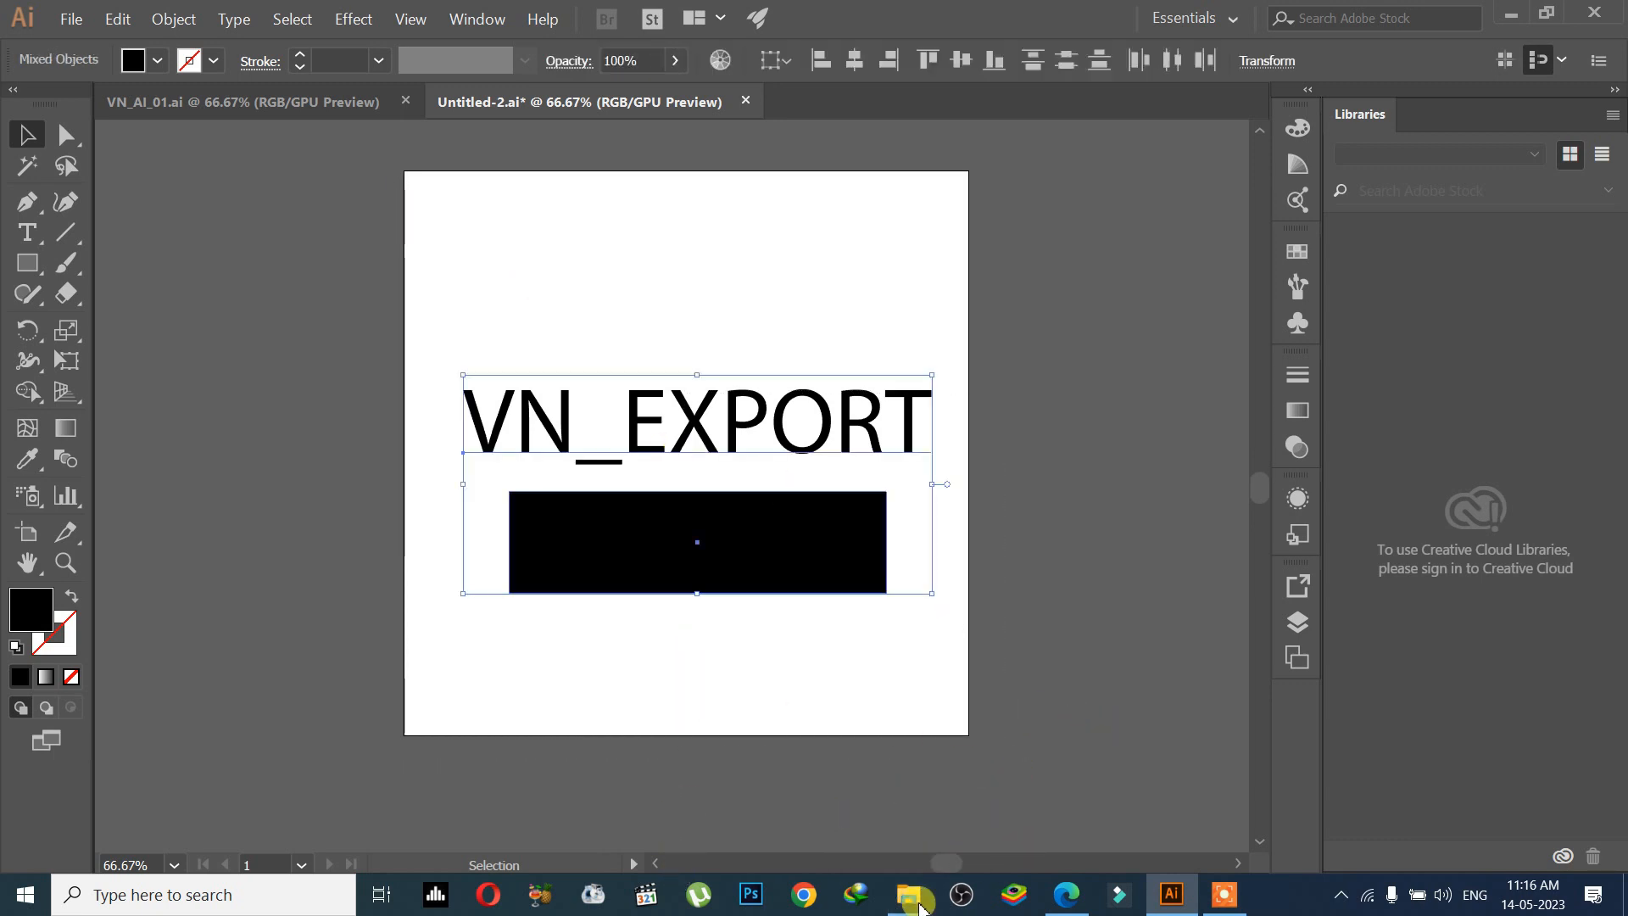
Switch to File Explorer, view the AI JPEG 01 image again, close it and go back to the Illustrator document.
click(914, 899)
click(834, 513)
double_click(835, 413)
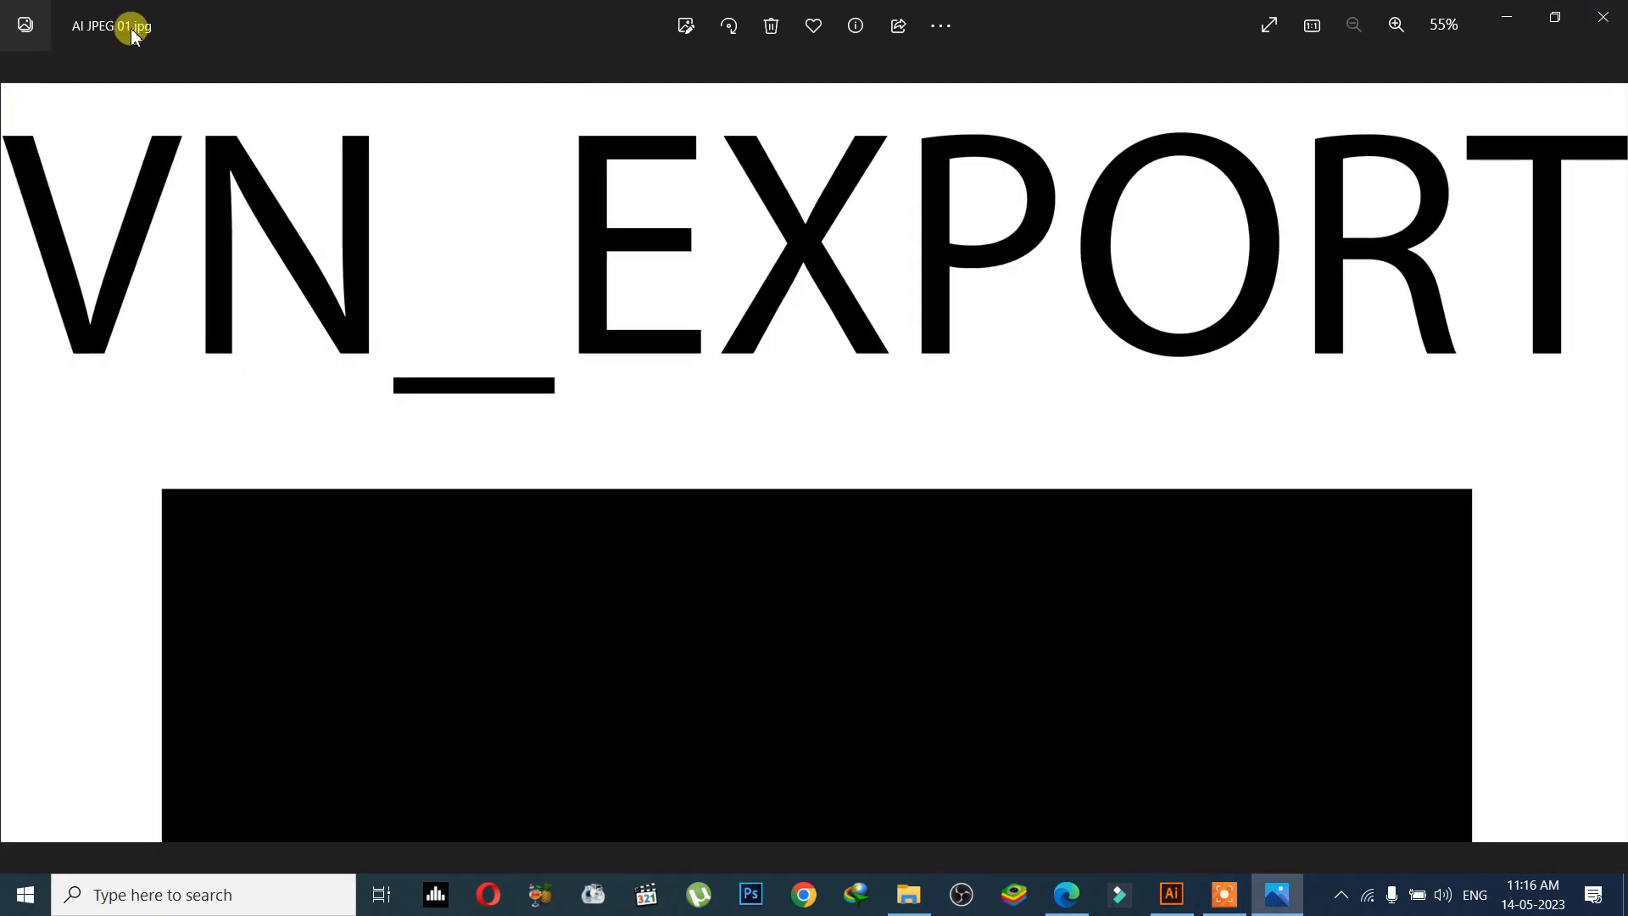
click(1604, 17)
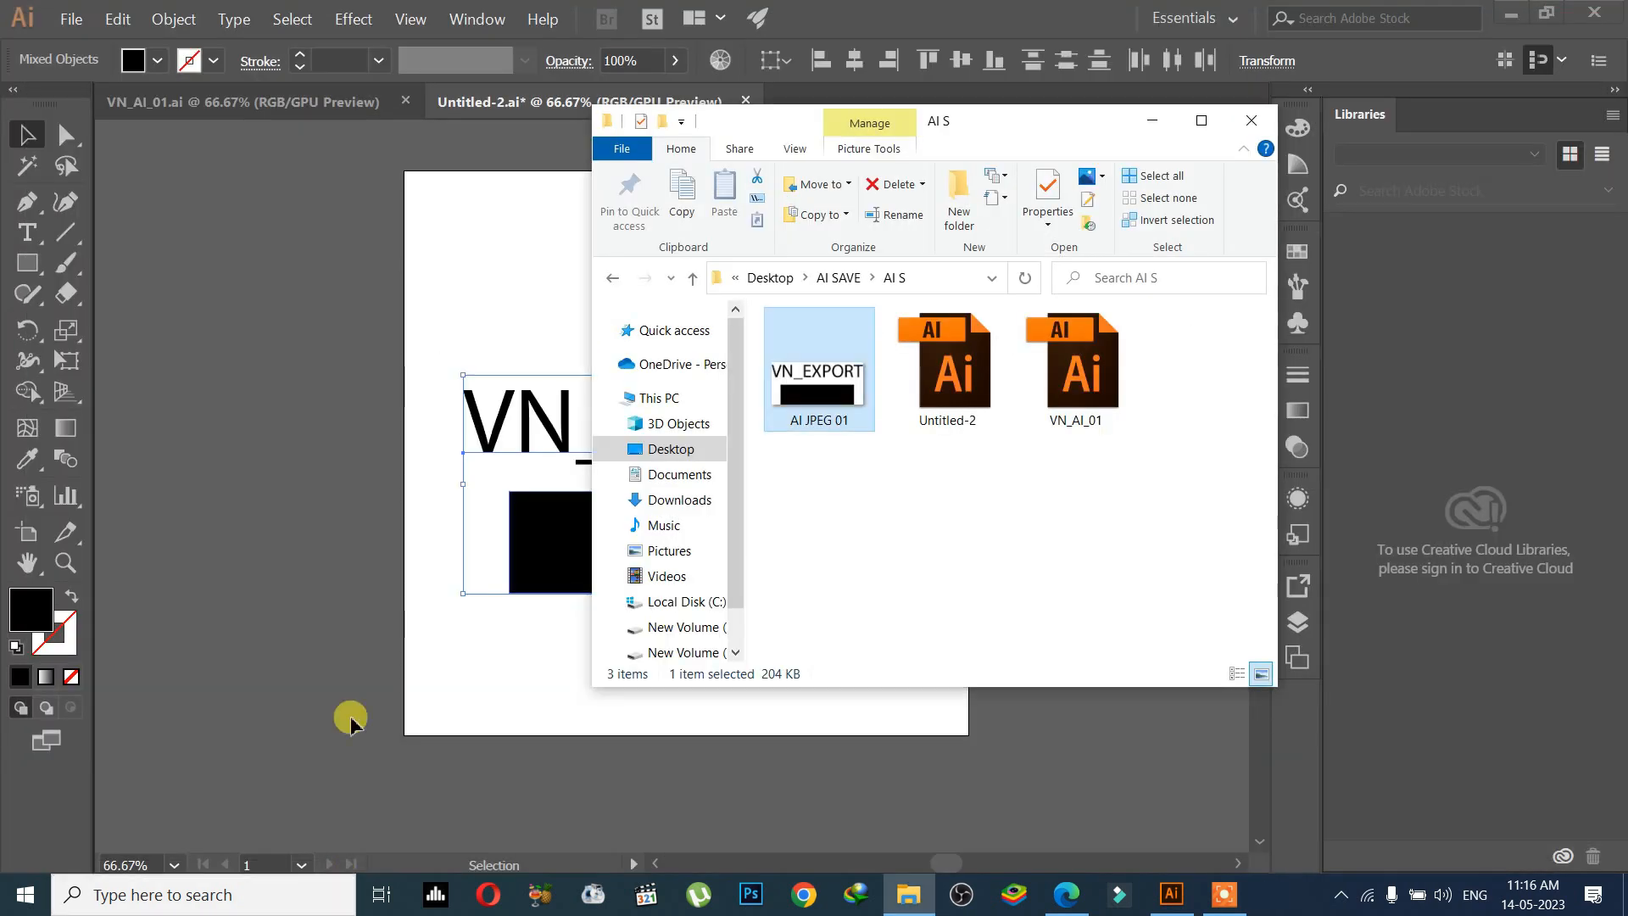
click(375, 428)
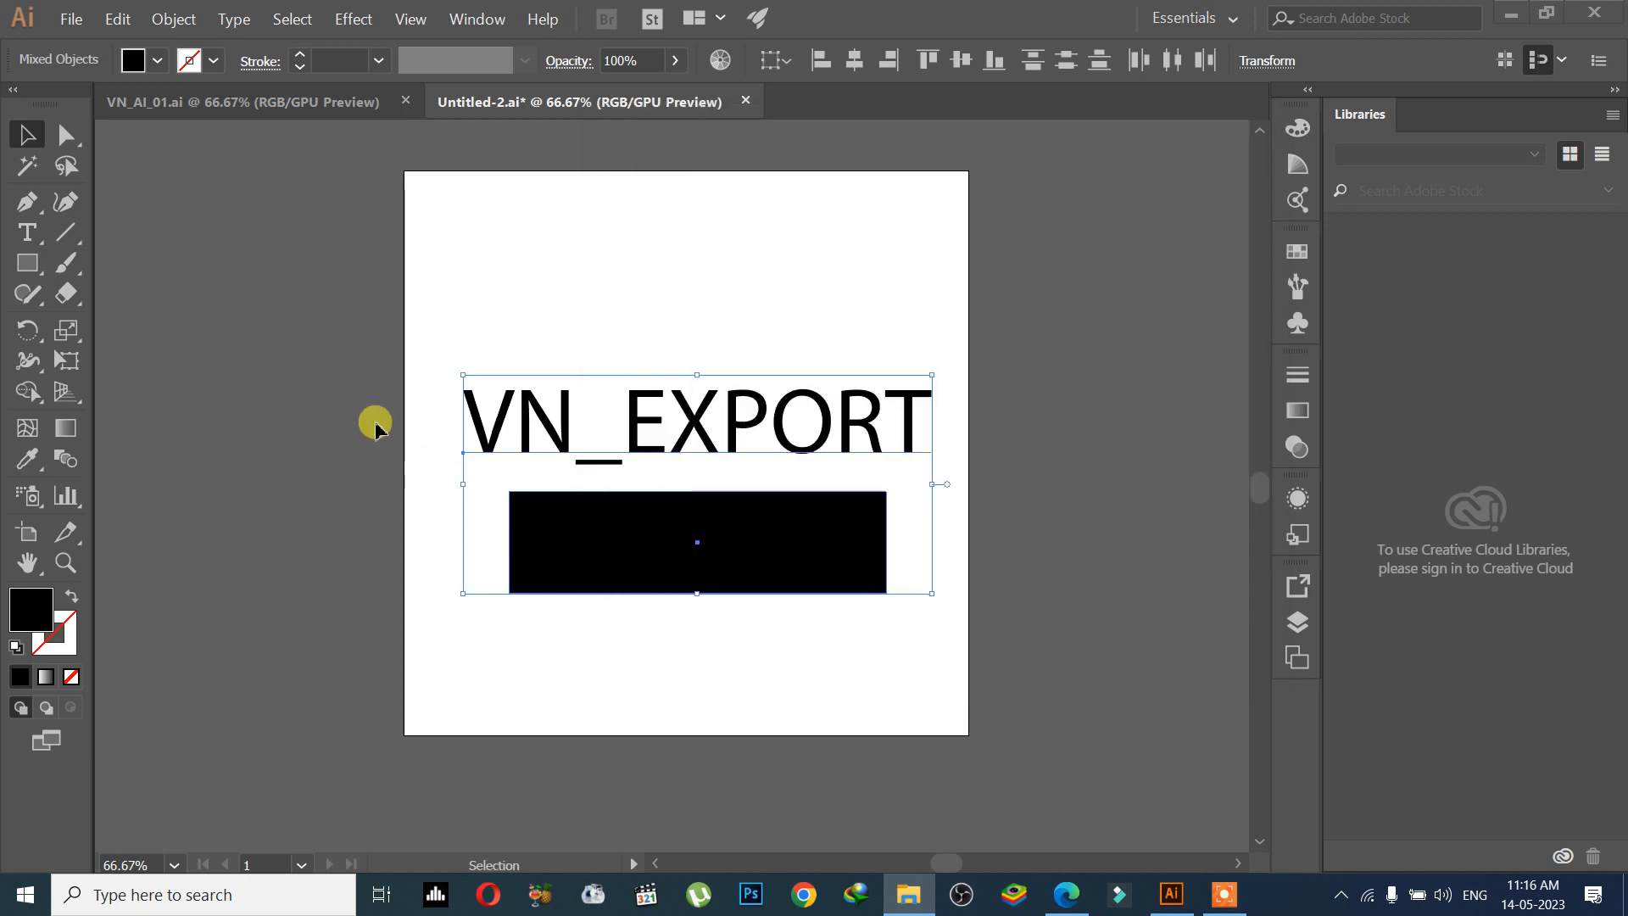
Start another Export As of the artwork and set the file type to PNG (*.PNG).
click(72, 18)
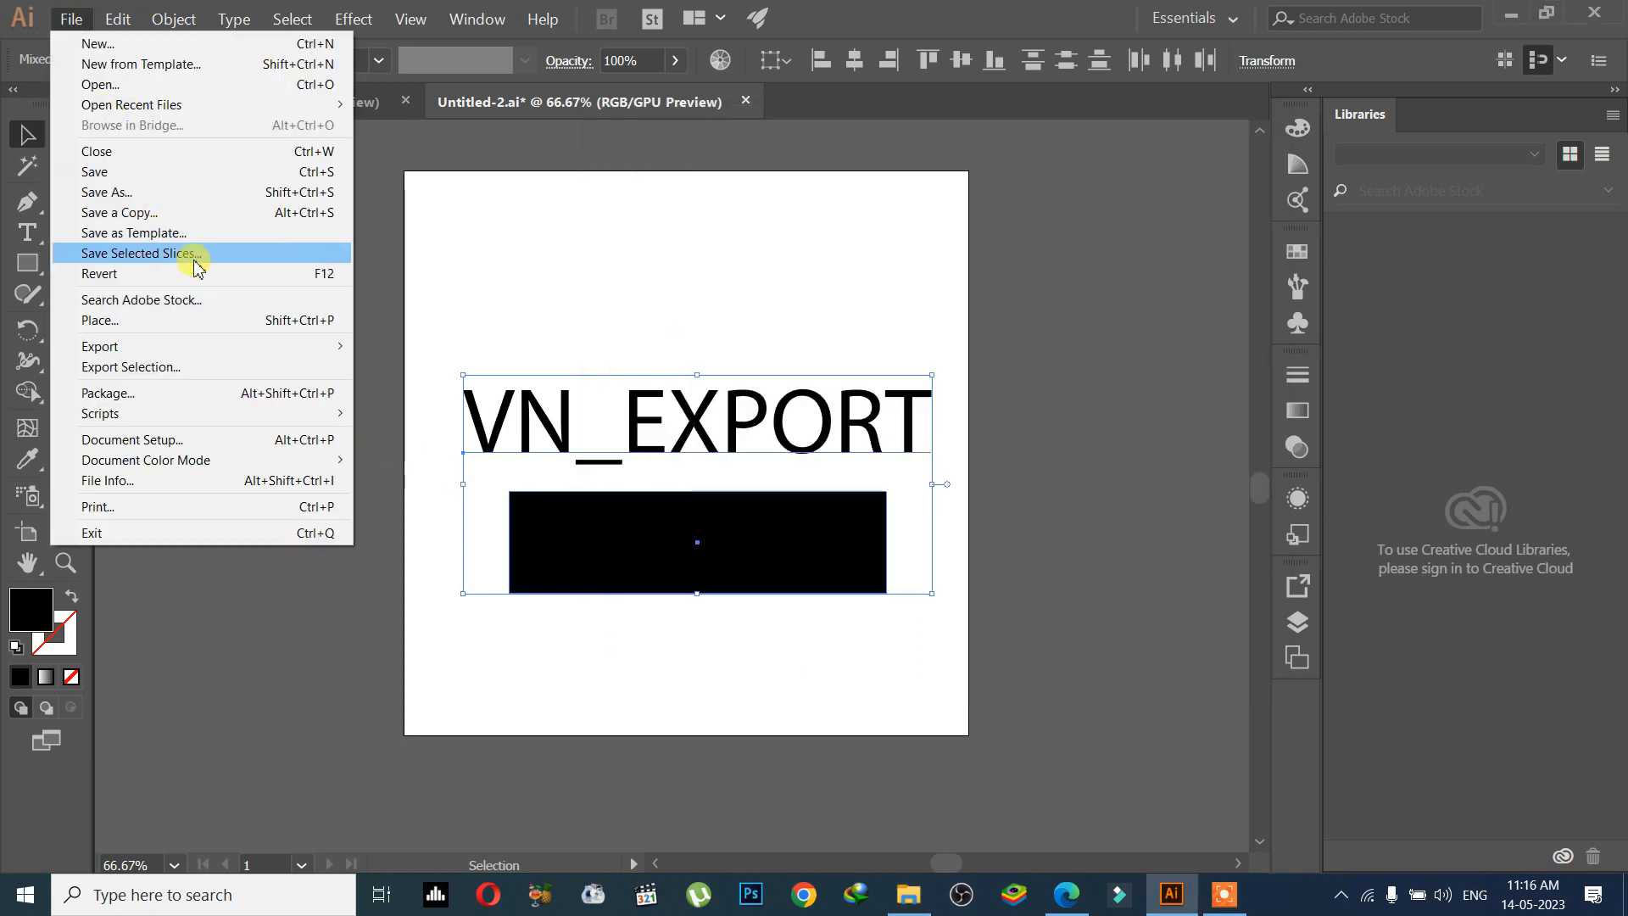
mouse_move(224, 345)
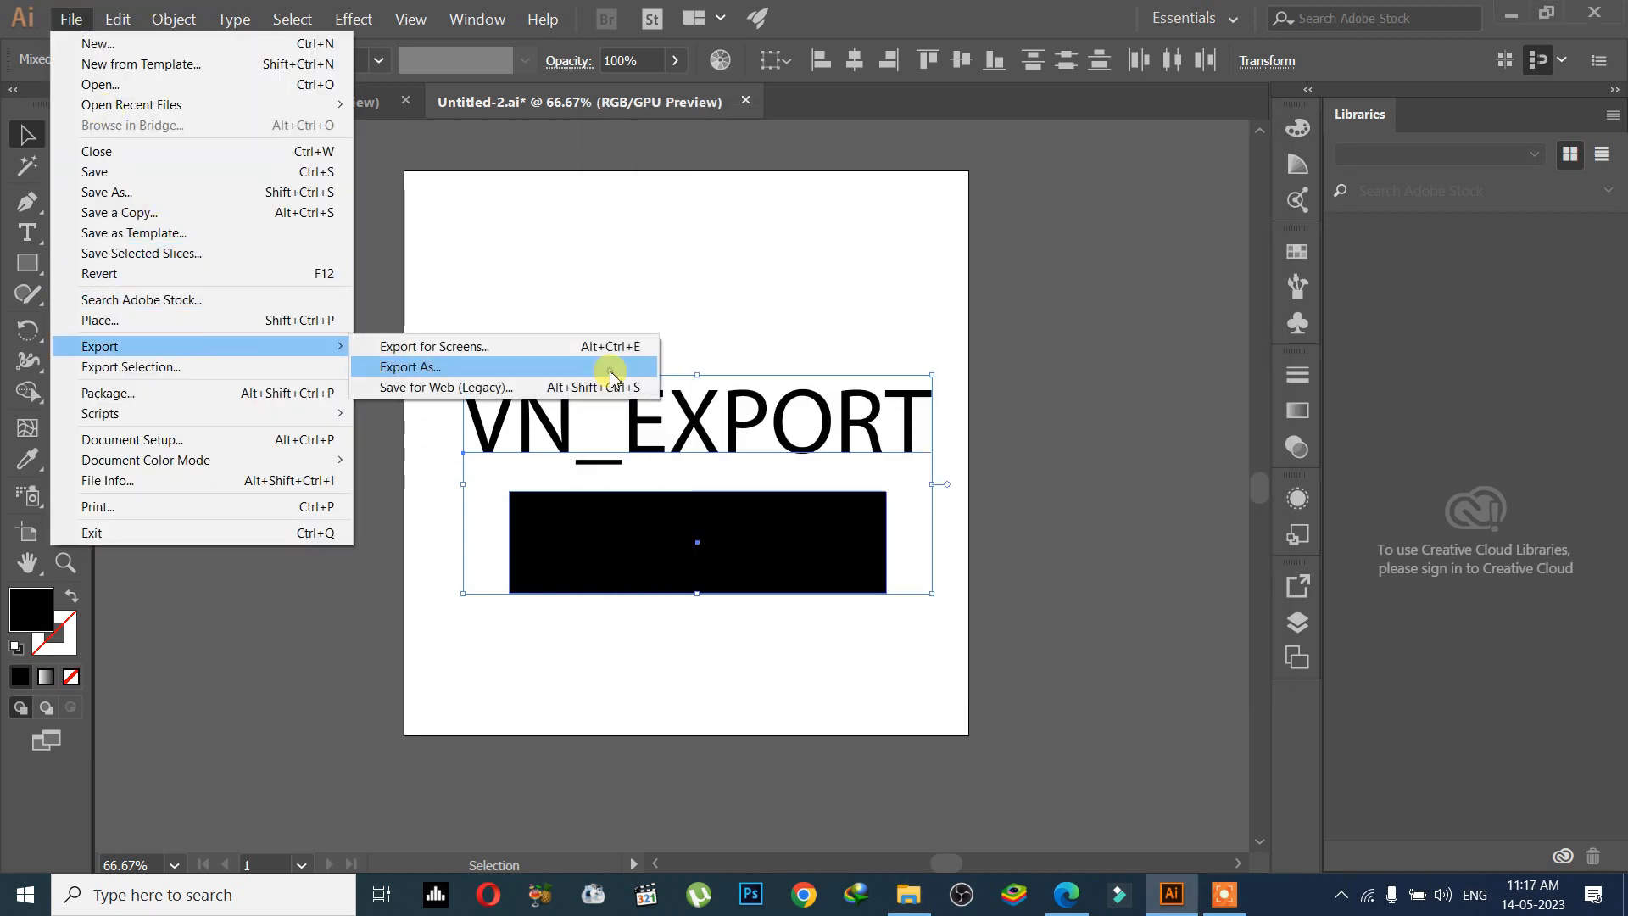
click(611, 370)
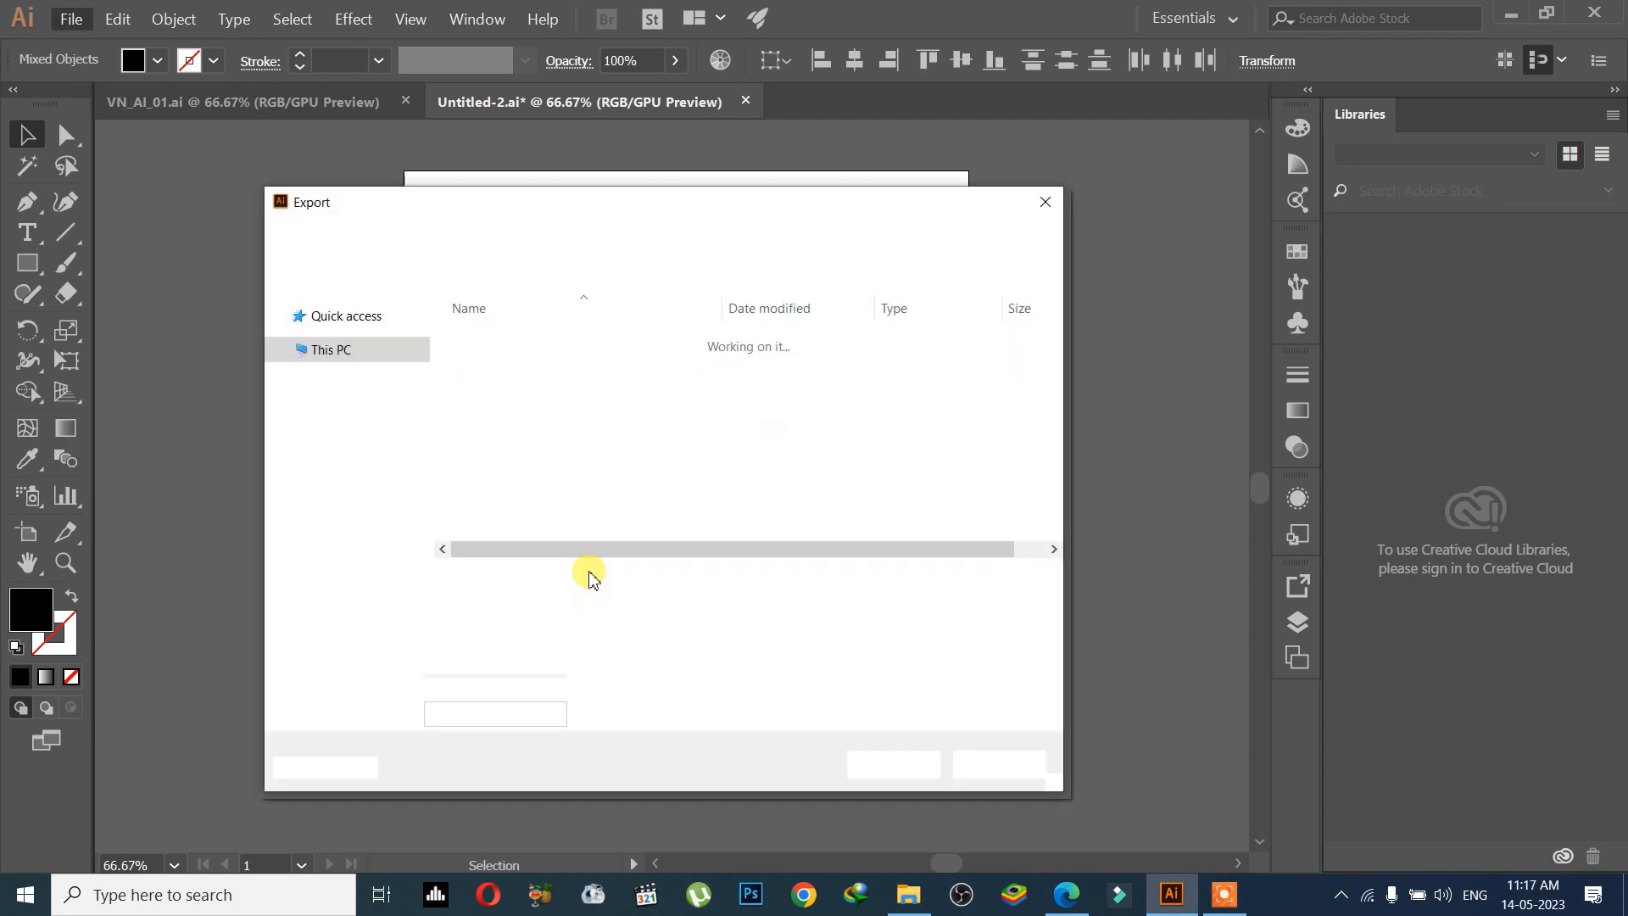
click(533, 603)
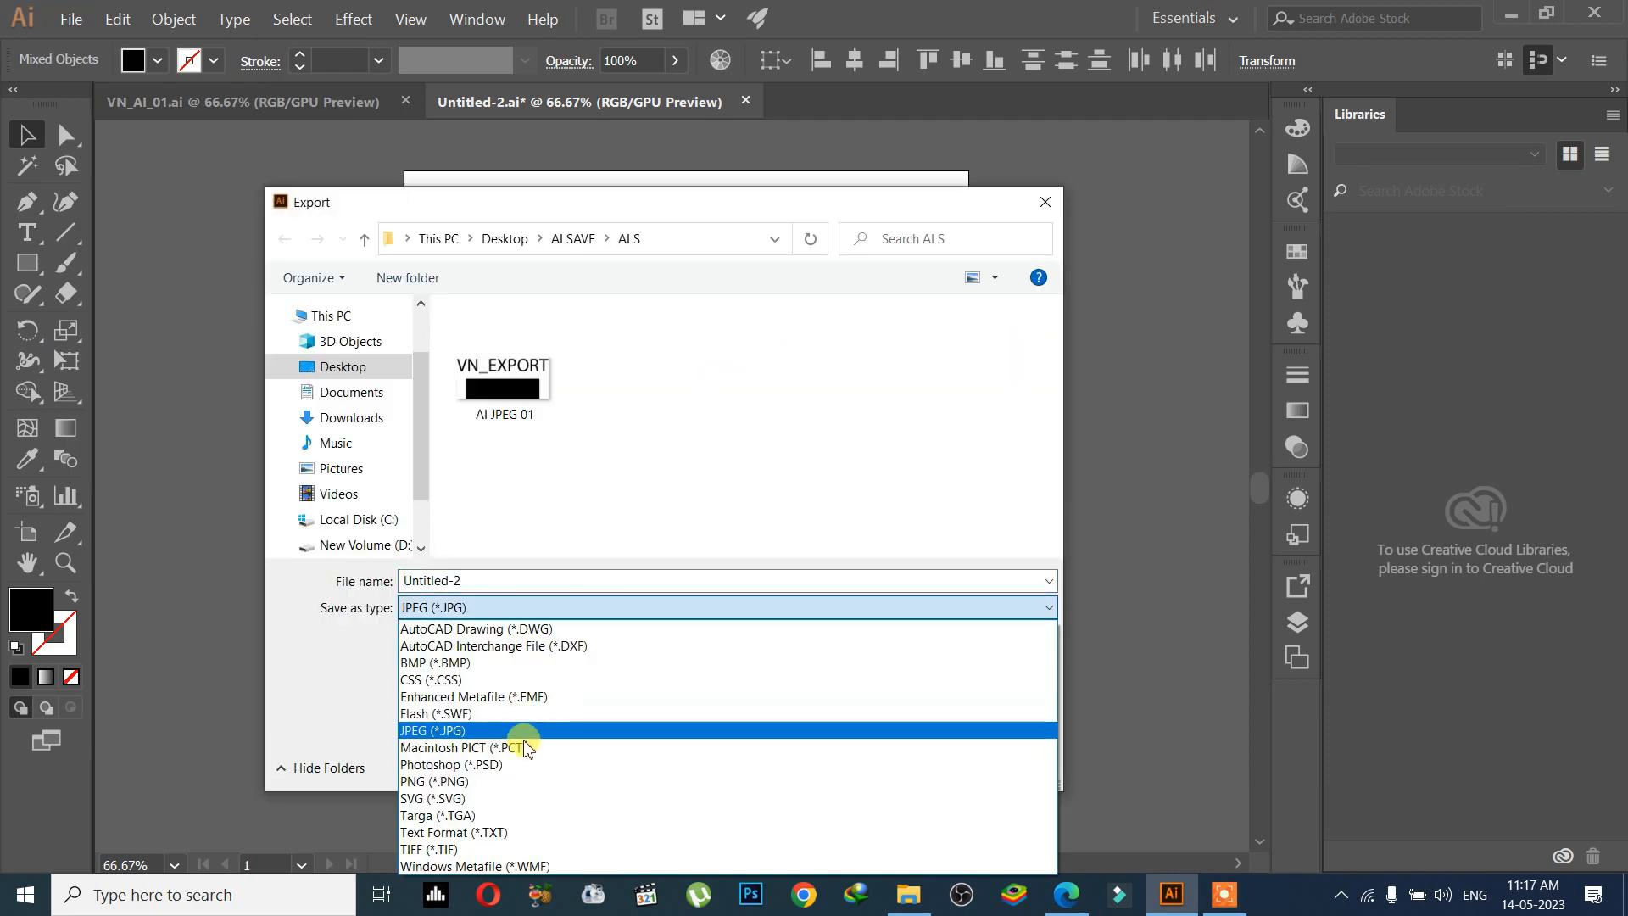
click(532, 774)
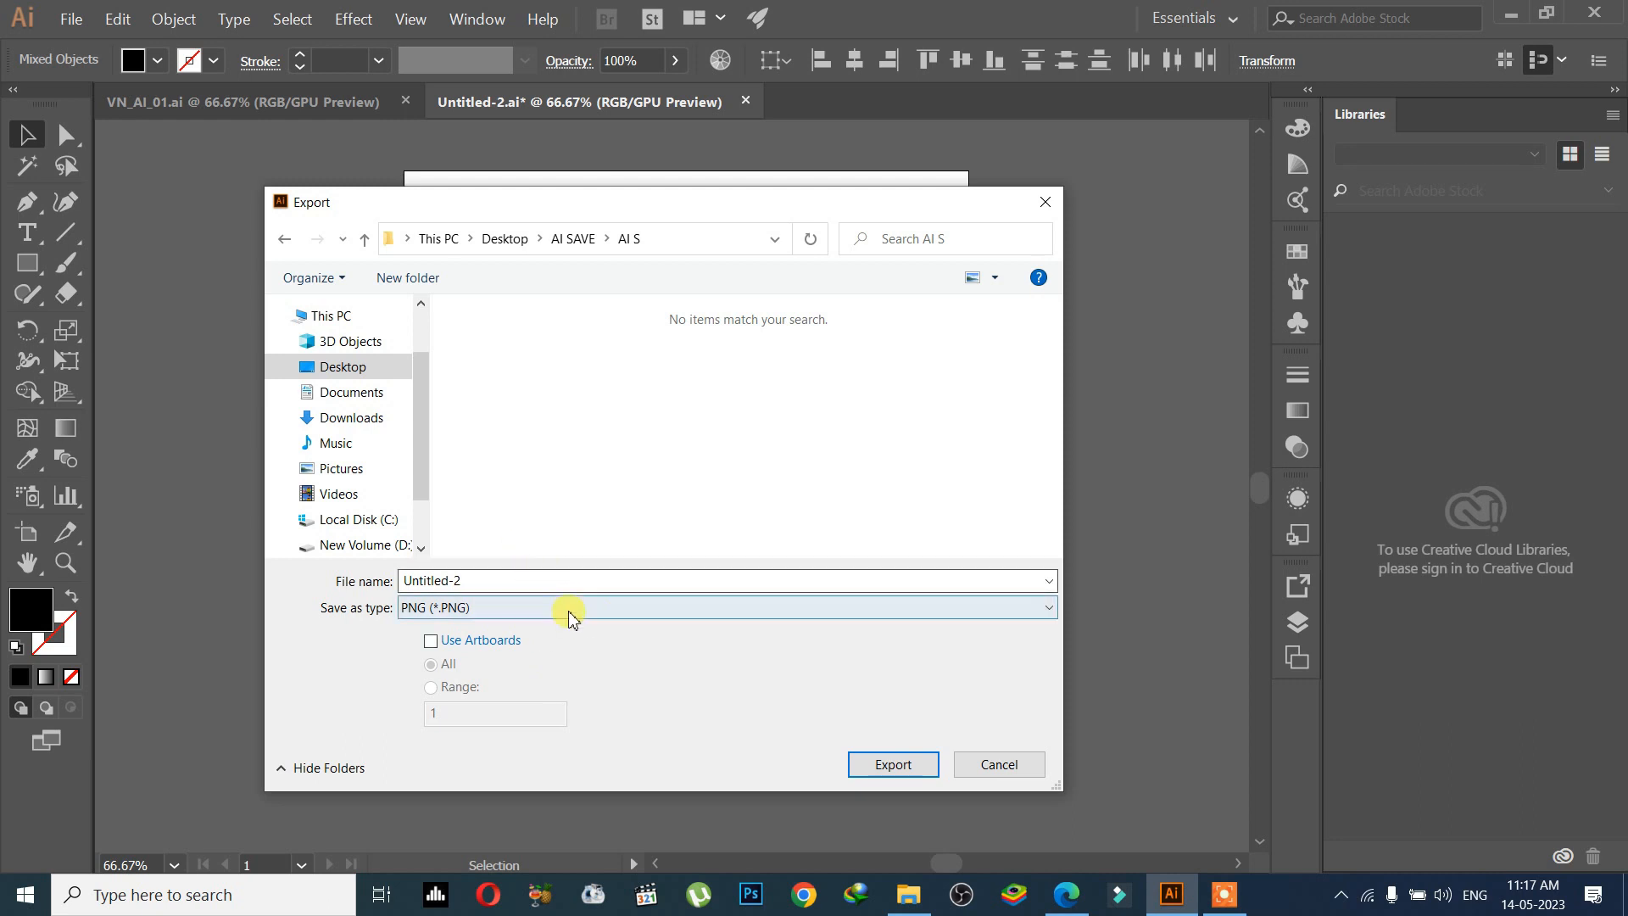
Name the PNG export file VN_AI_03.
click(553, 580)
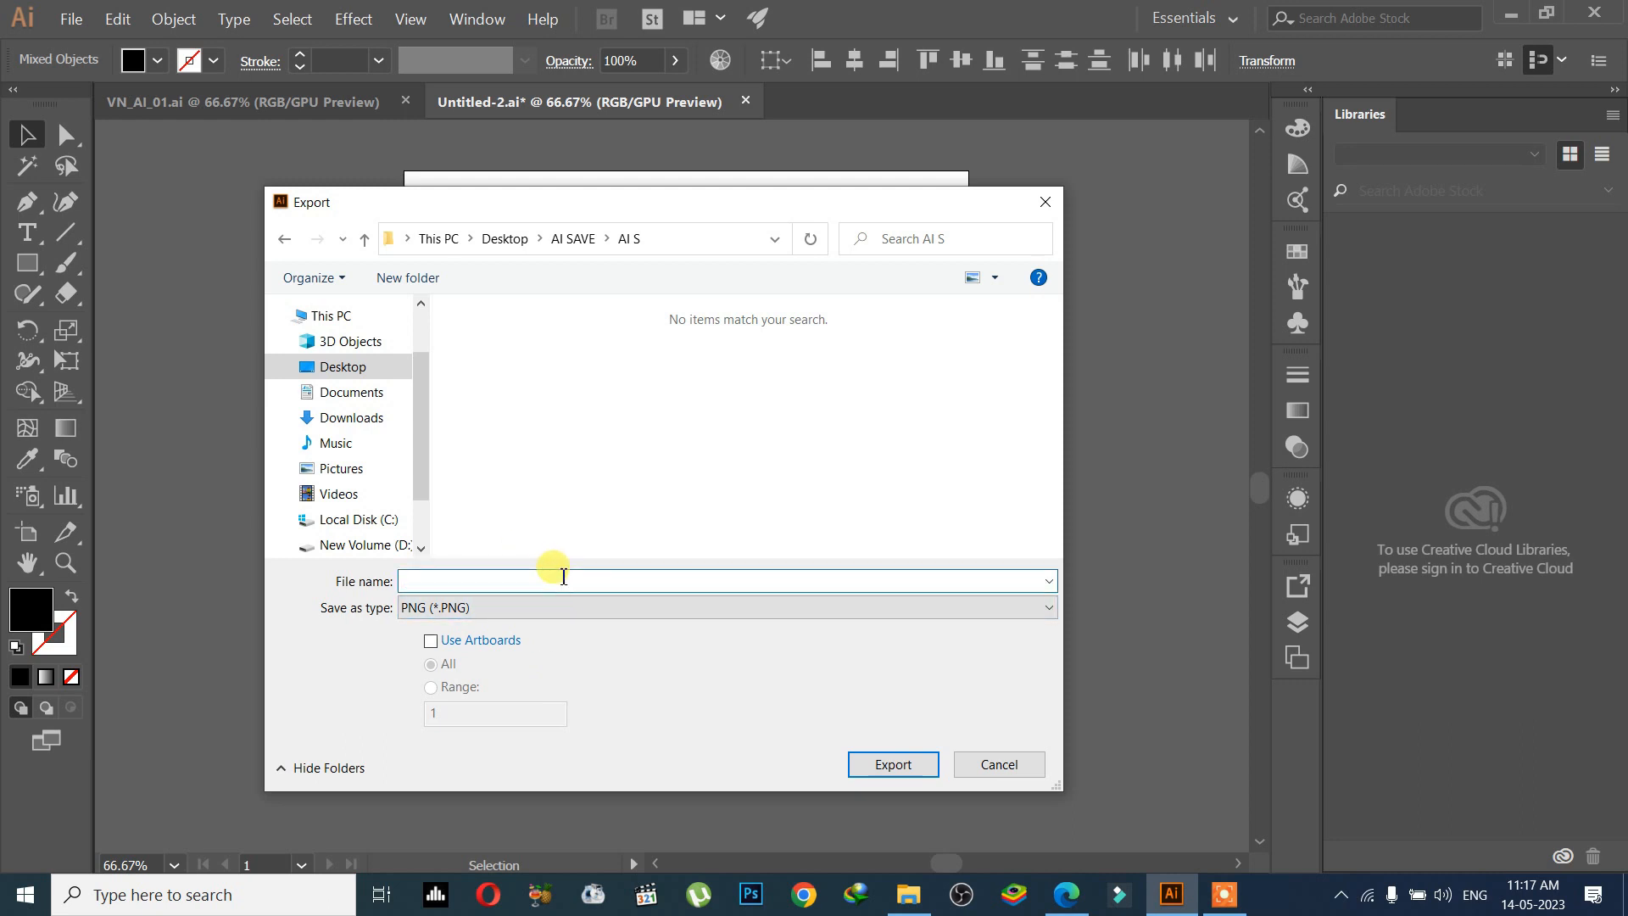
text(v)
click(496, 601)
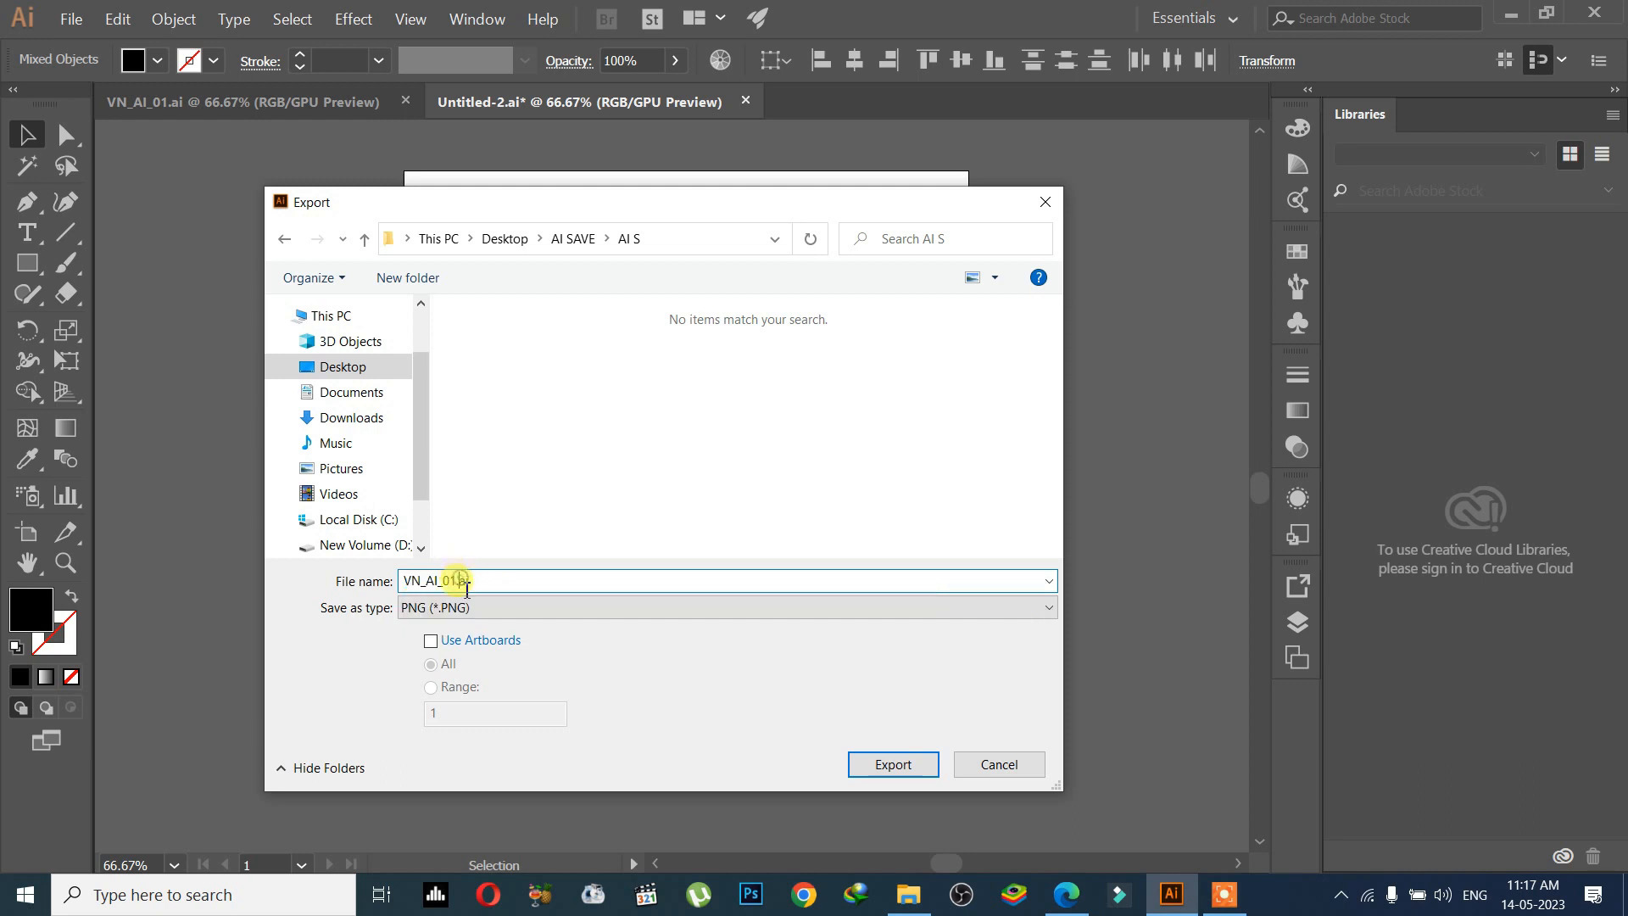
key(BackSpace)
key(BackSpace)
text(3)
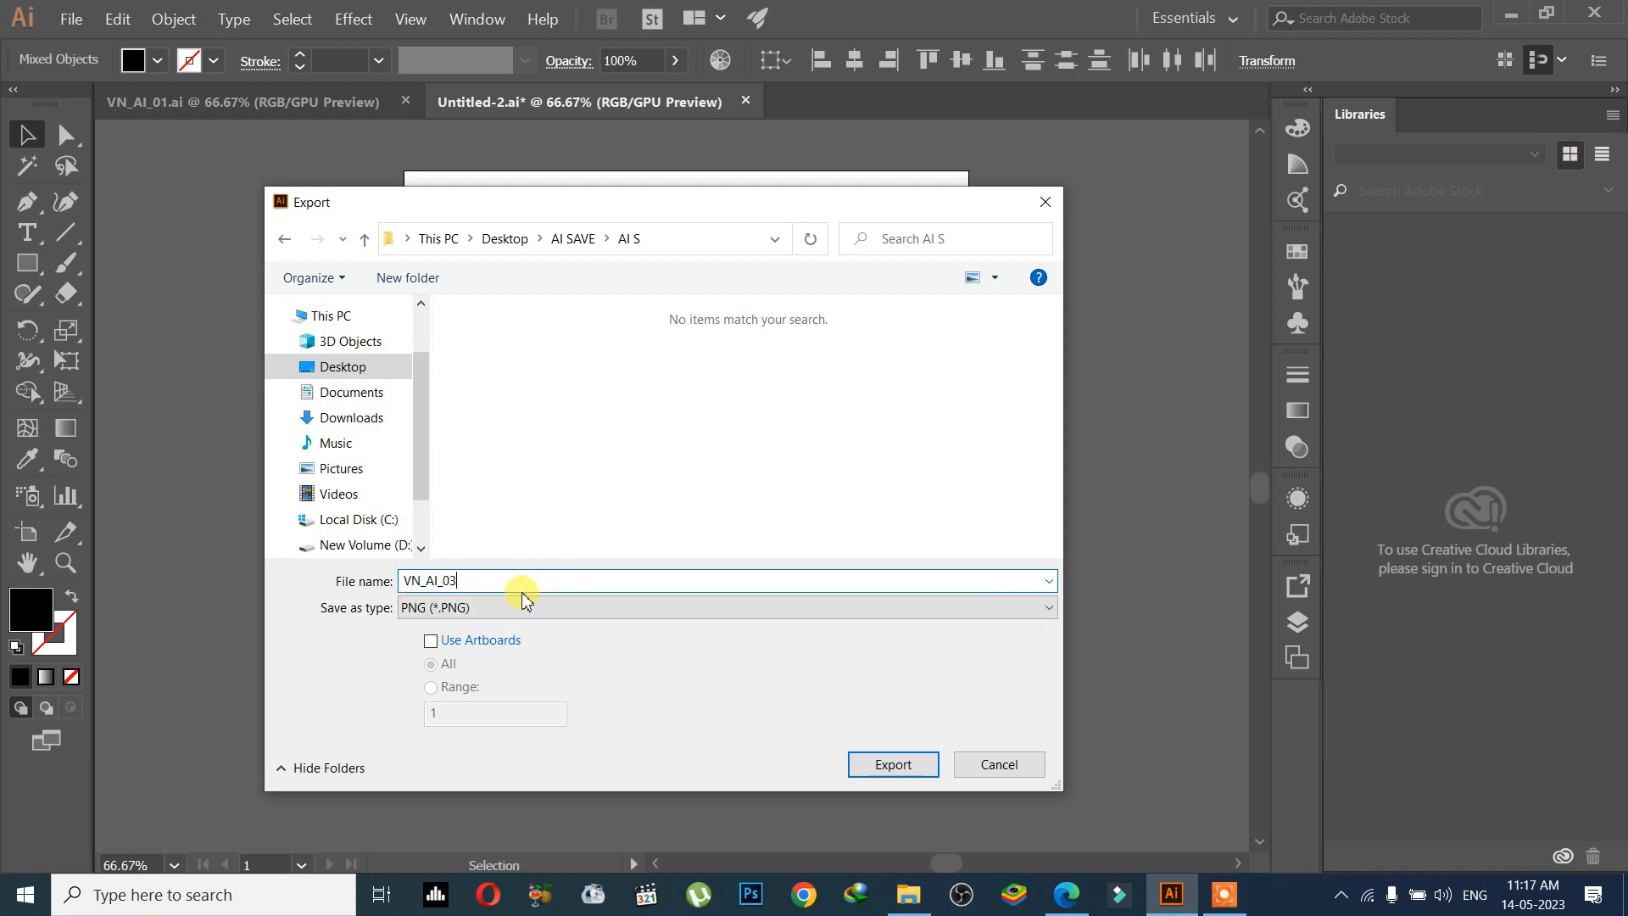
Proceed with the VN_AI_03 PNG export and set its resolution to High (300 ppi).
text(_)
click(876, 761)
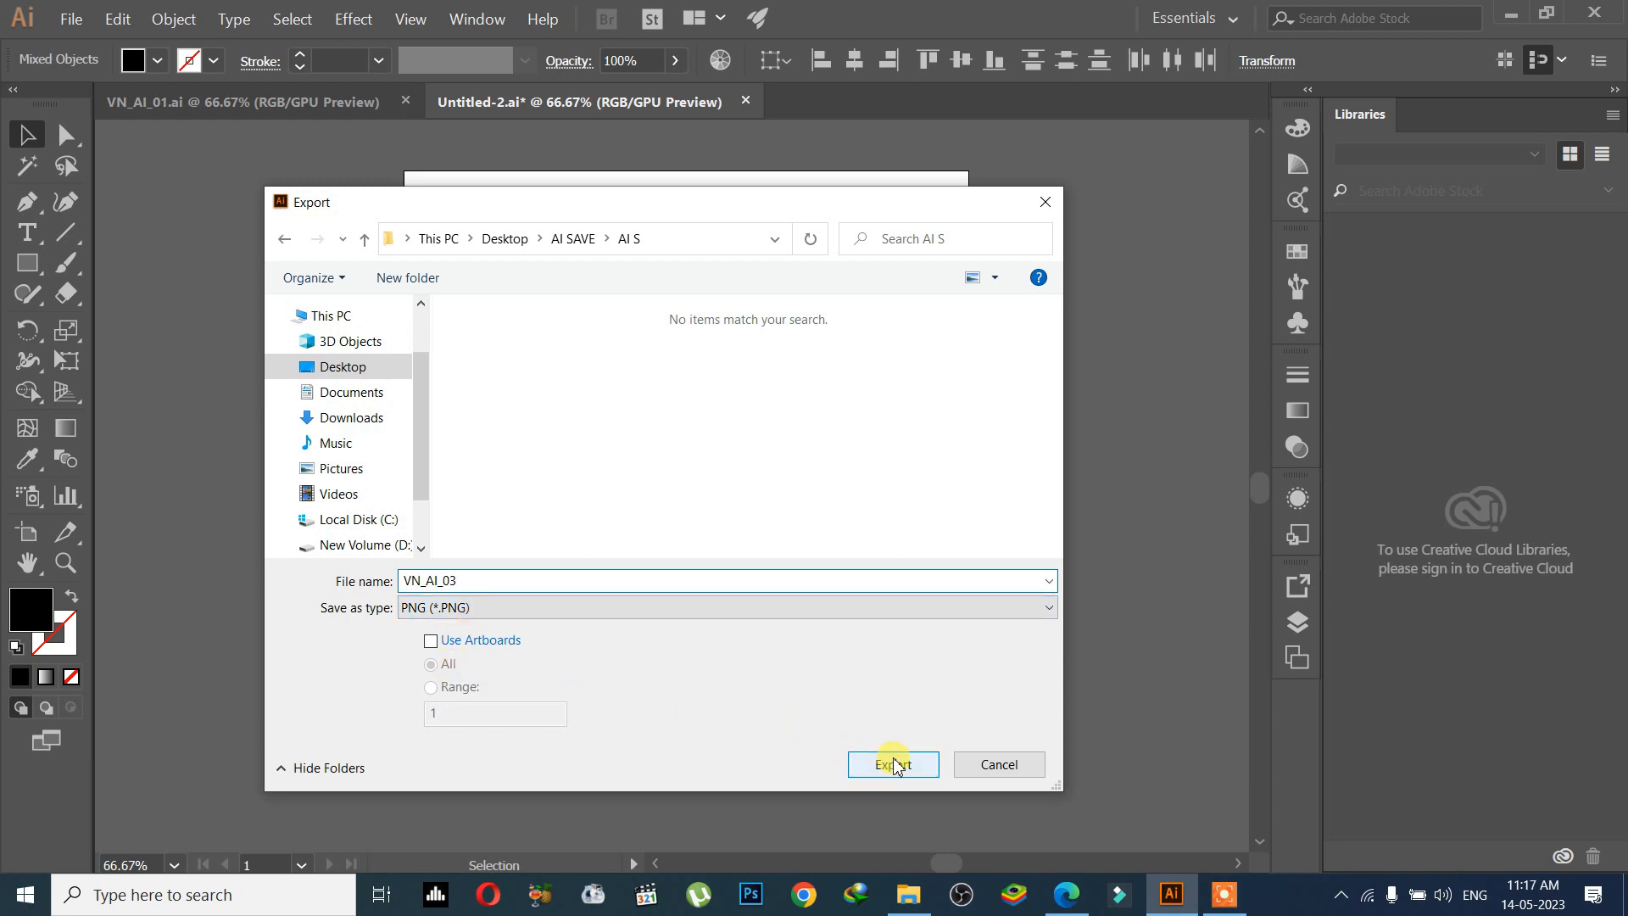
drag(843, 339, 816, 119)
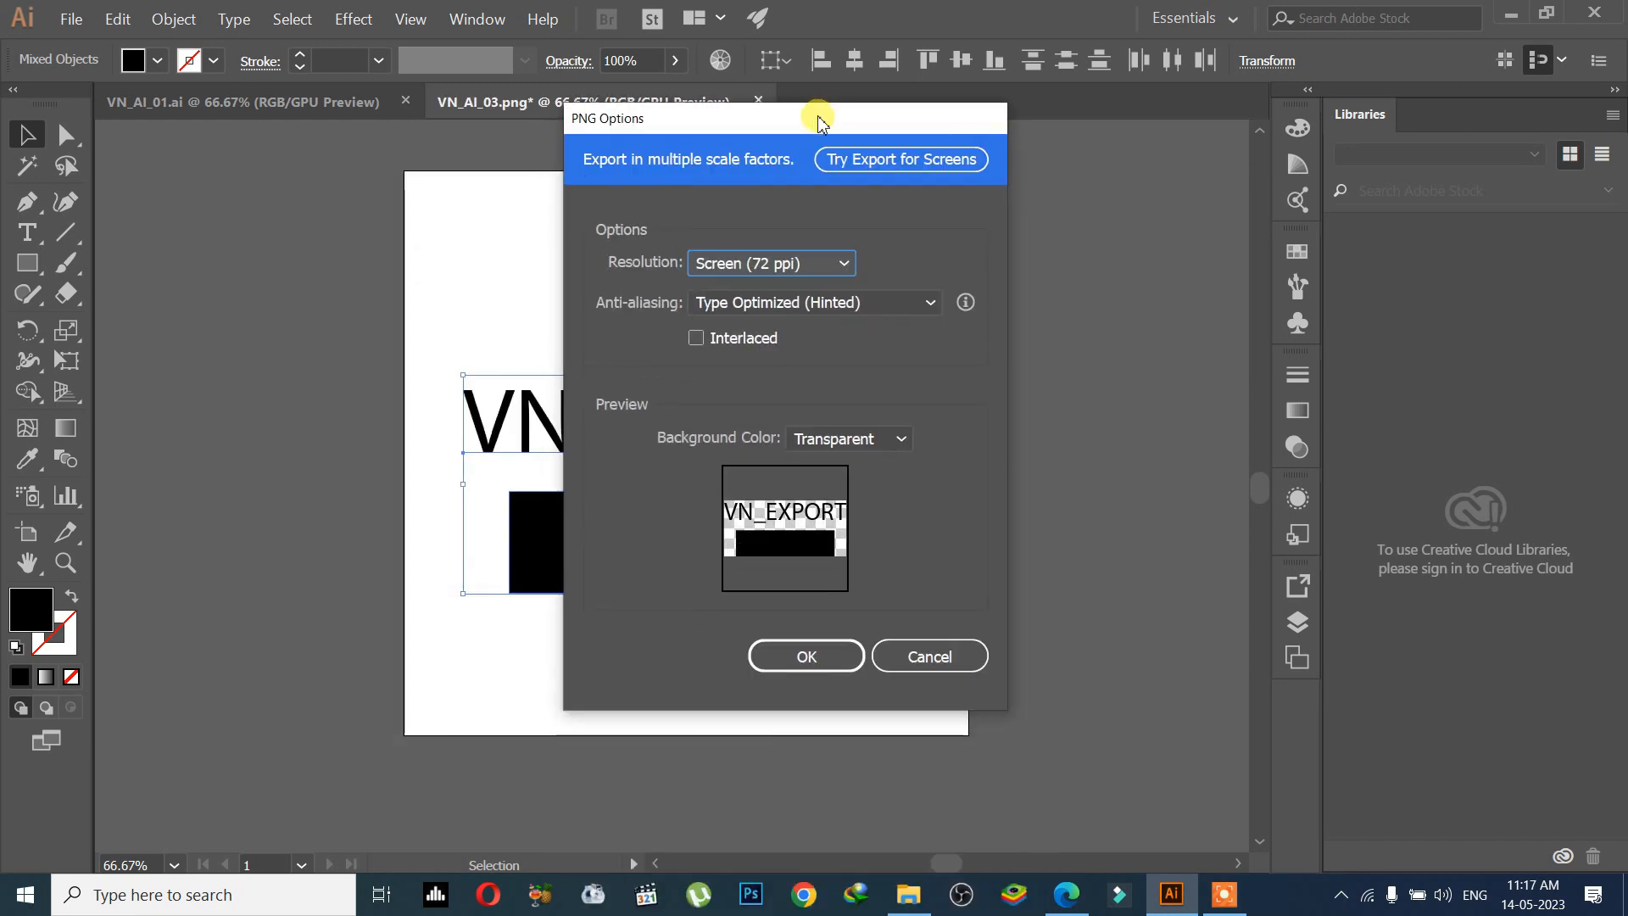
click(790, 273)
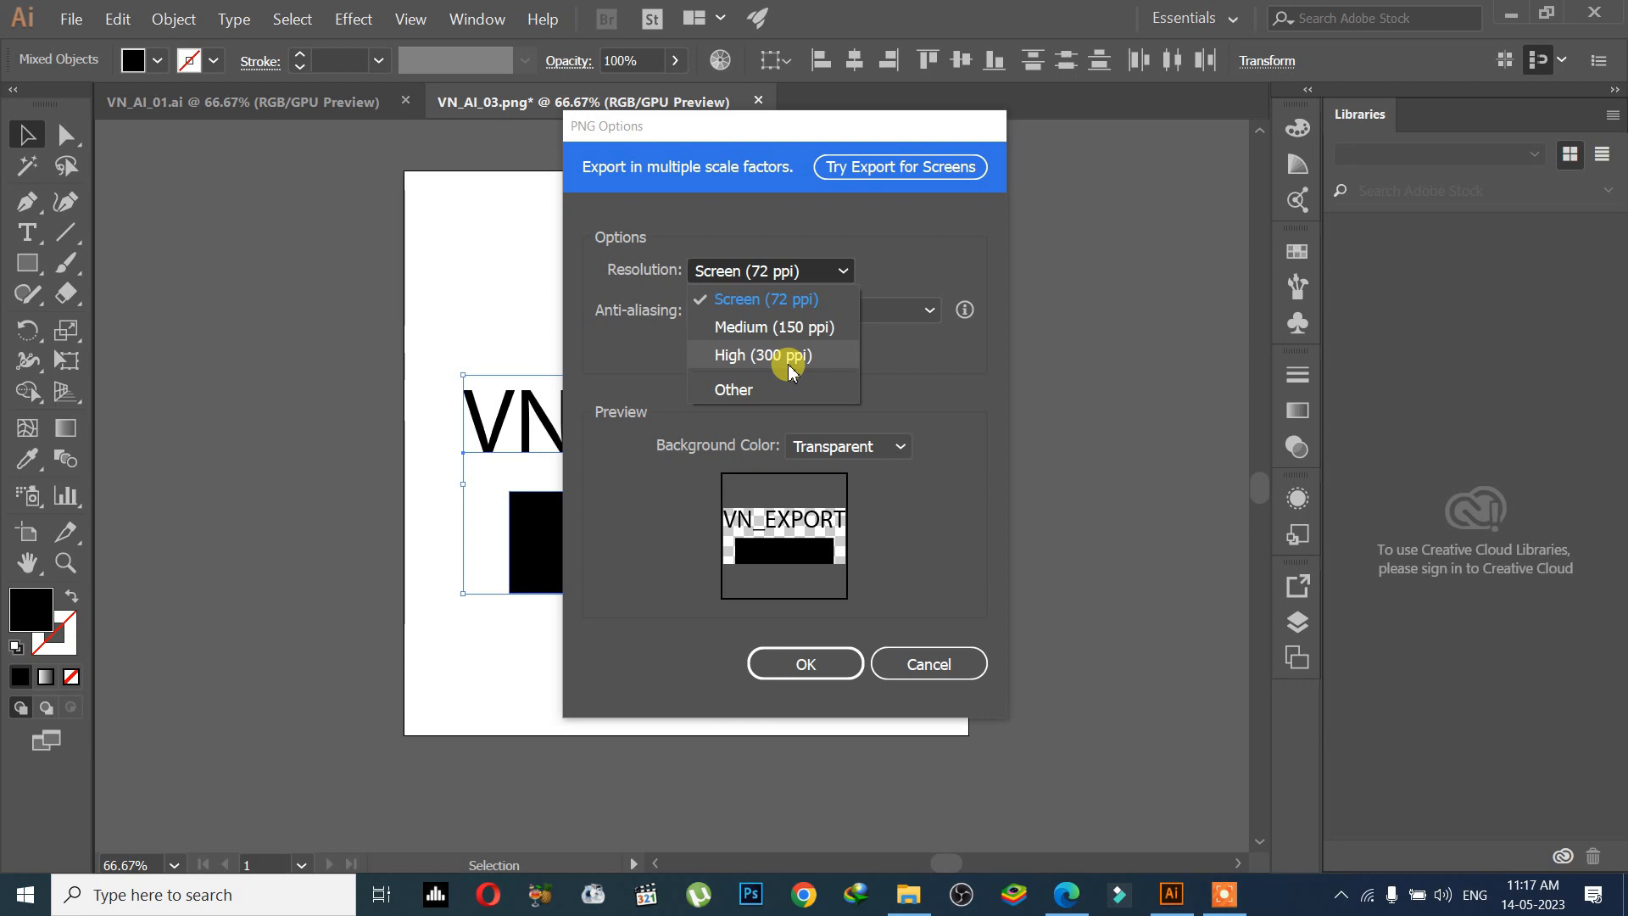
click(790, 367)
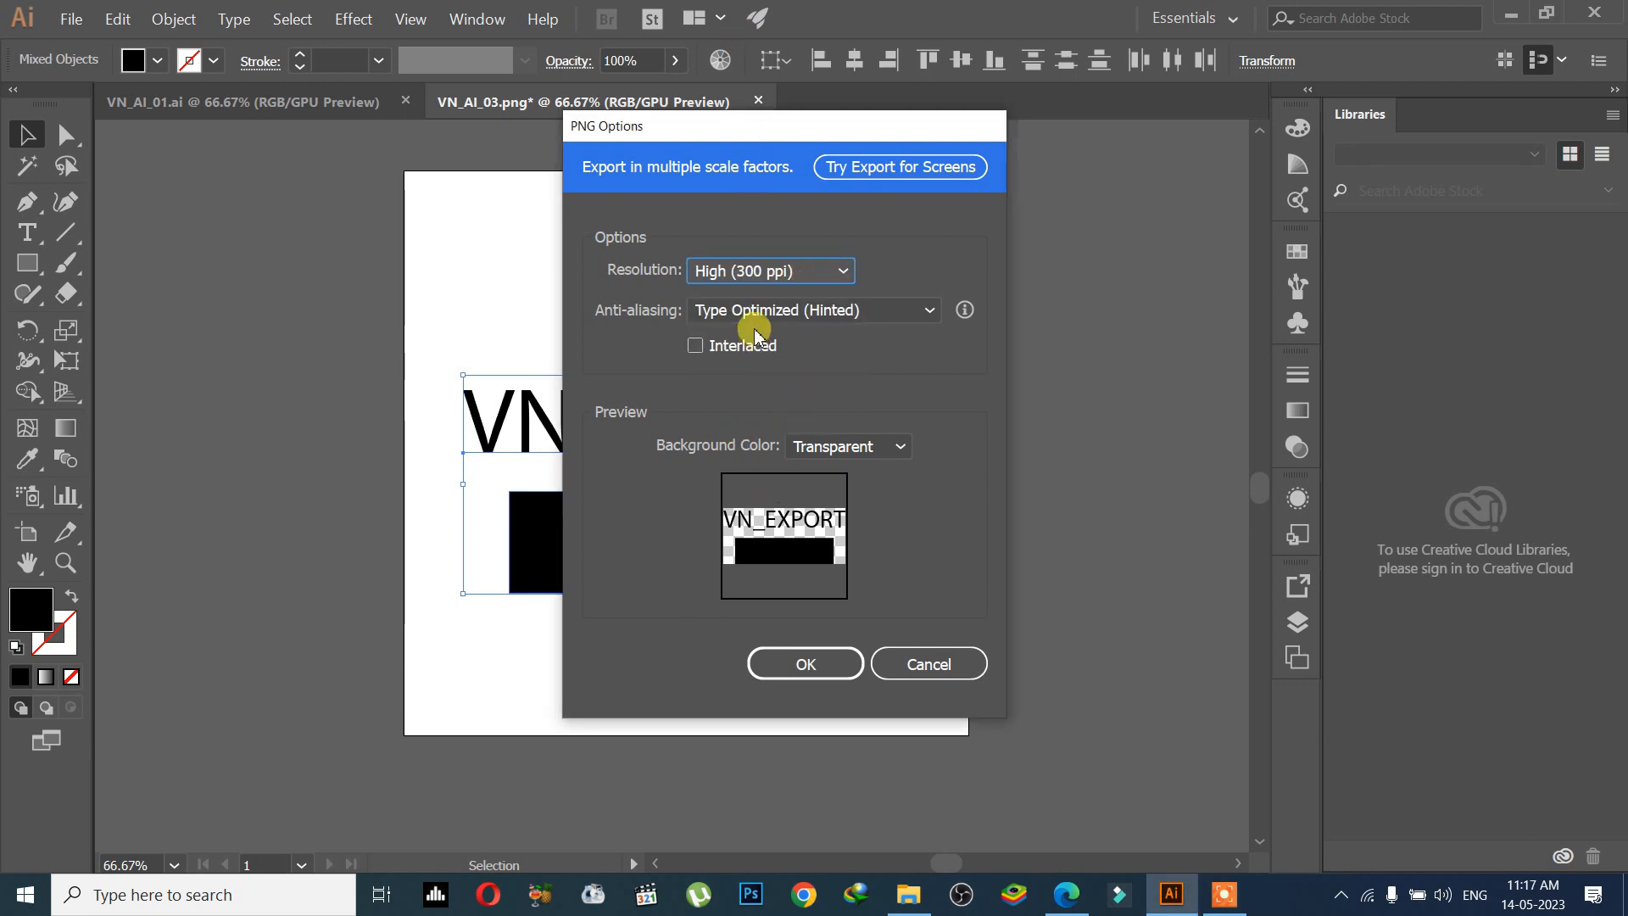
Try a white background for the PNG, set the background color back to Transparent and finish the export.
click(819, 450)
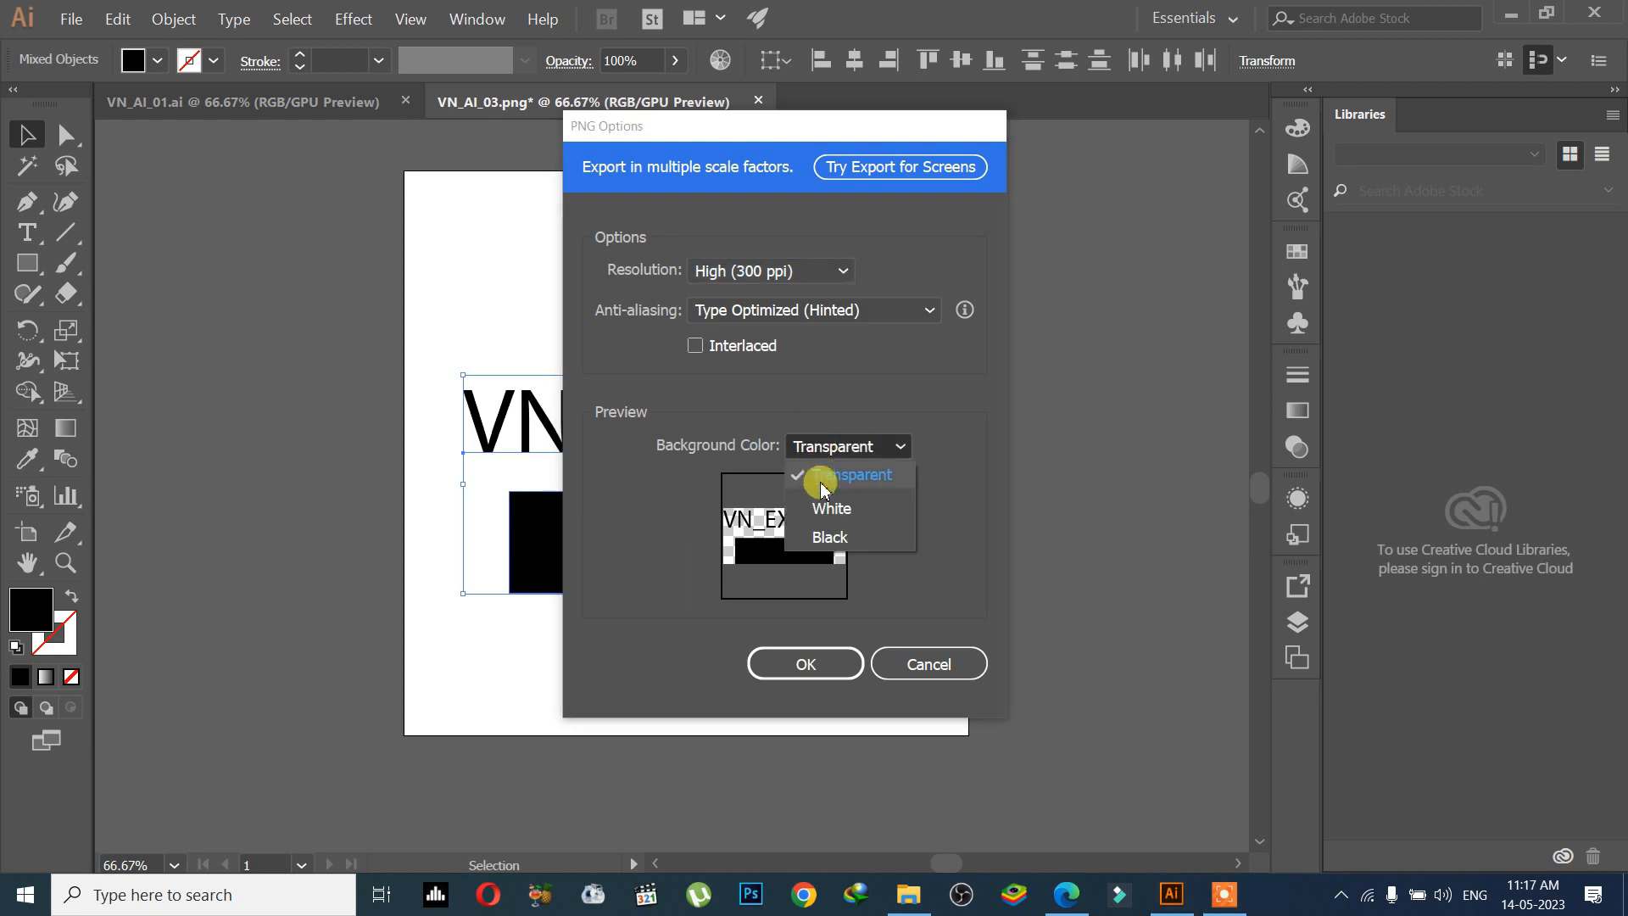
click(832, 509)
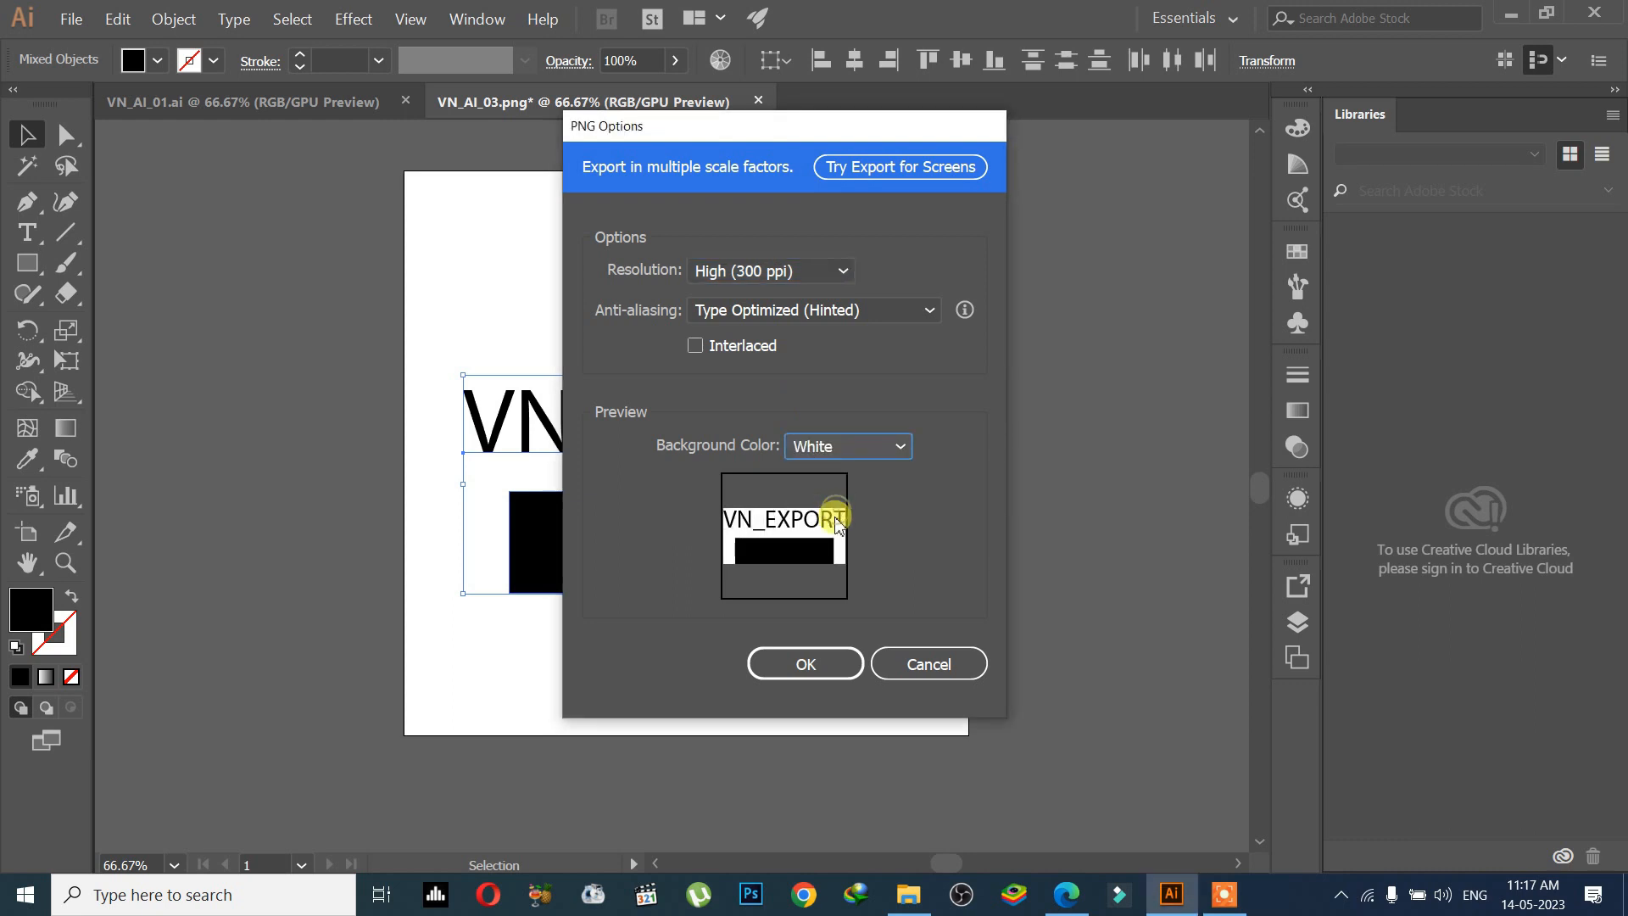
click(841, 452)
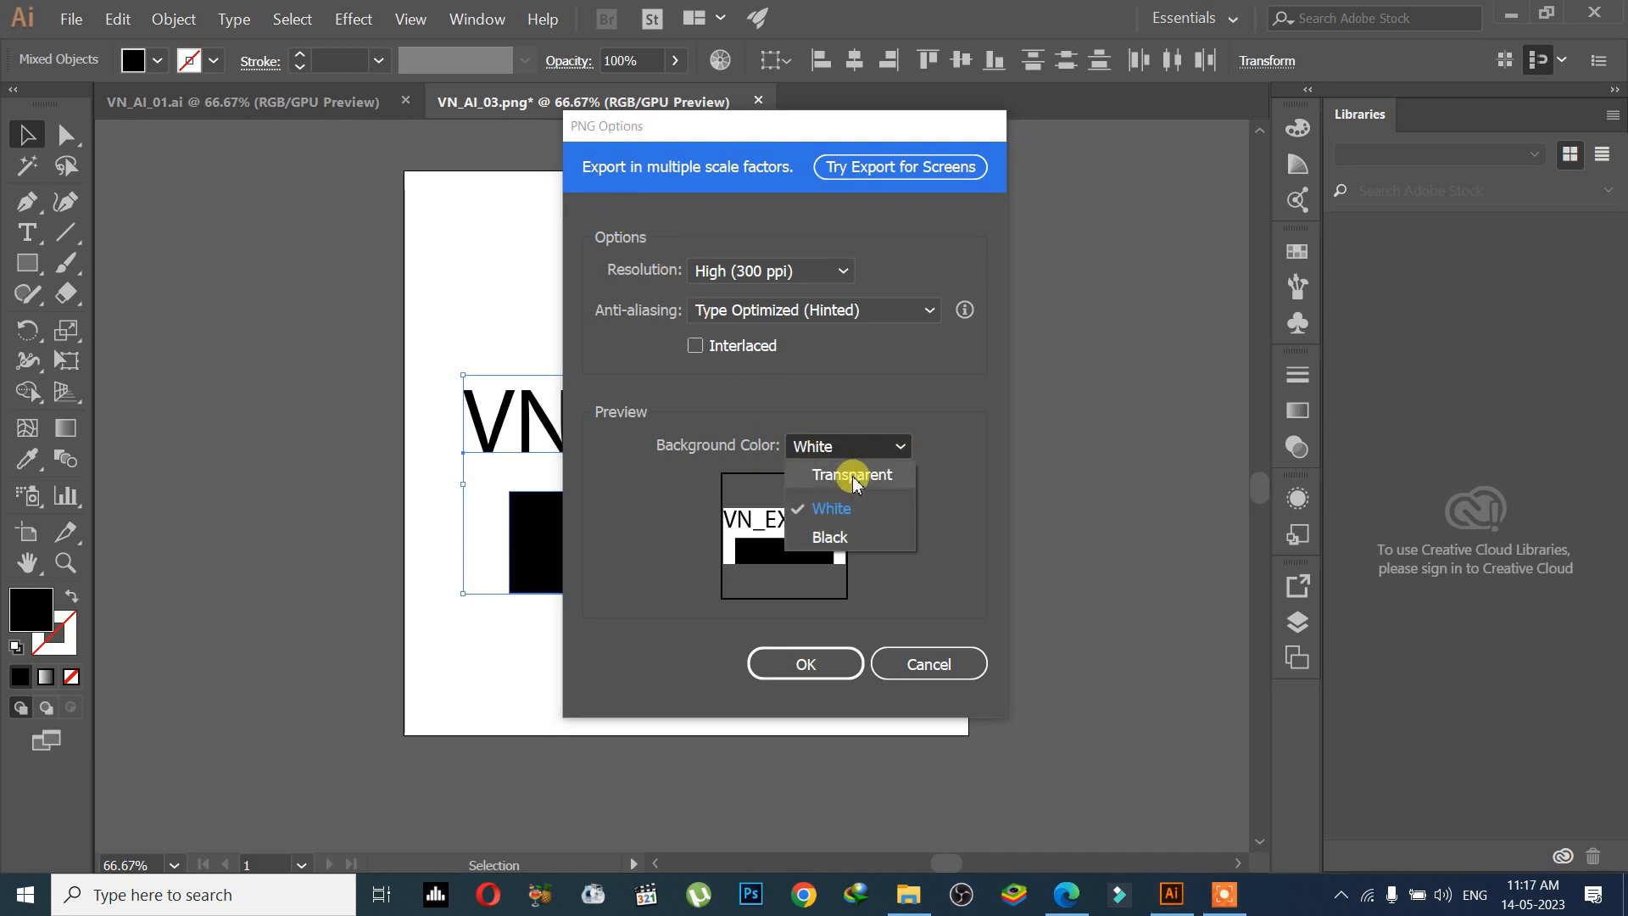
click(853, 476)
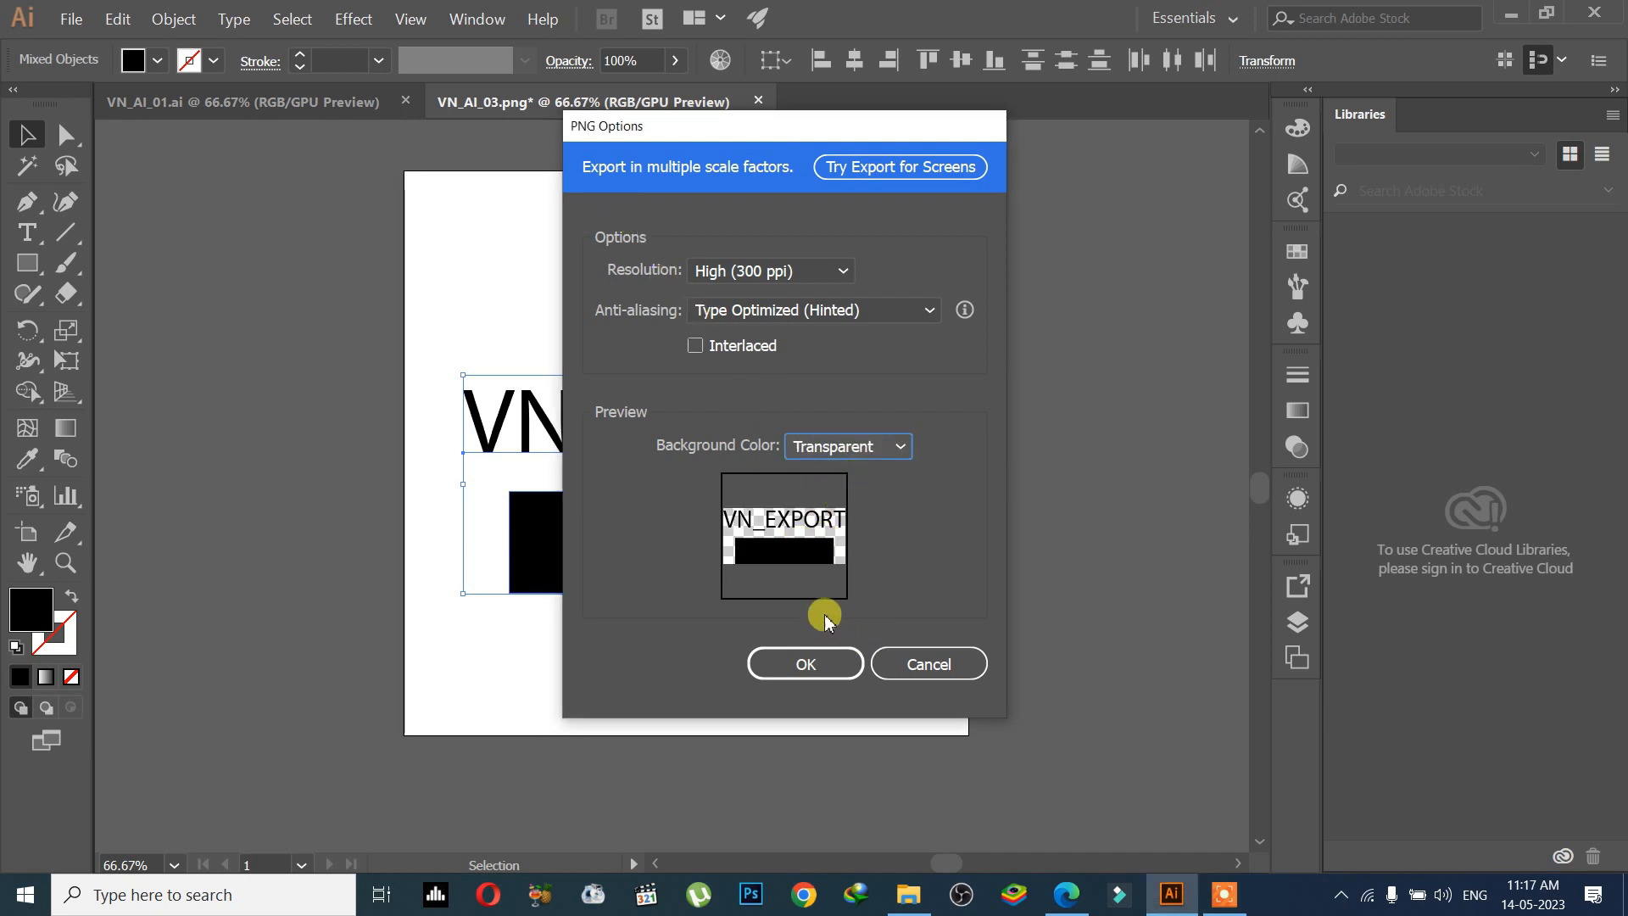
click(799, 670)
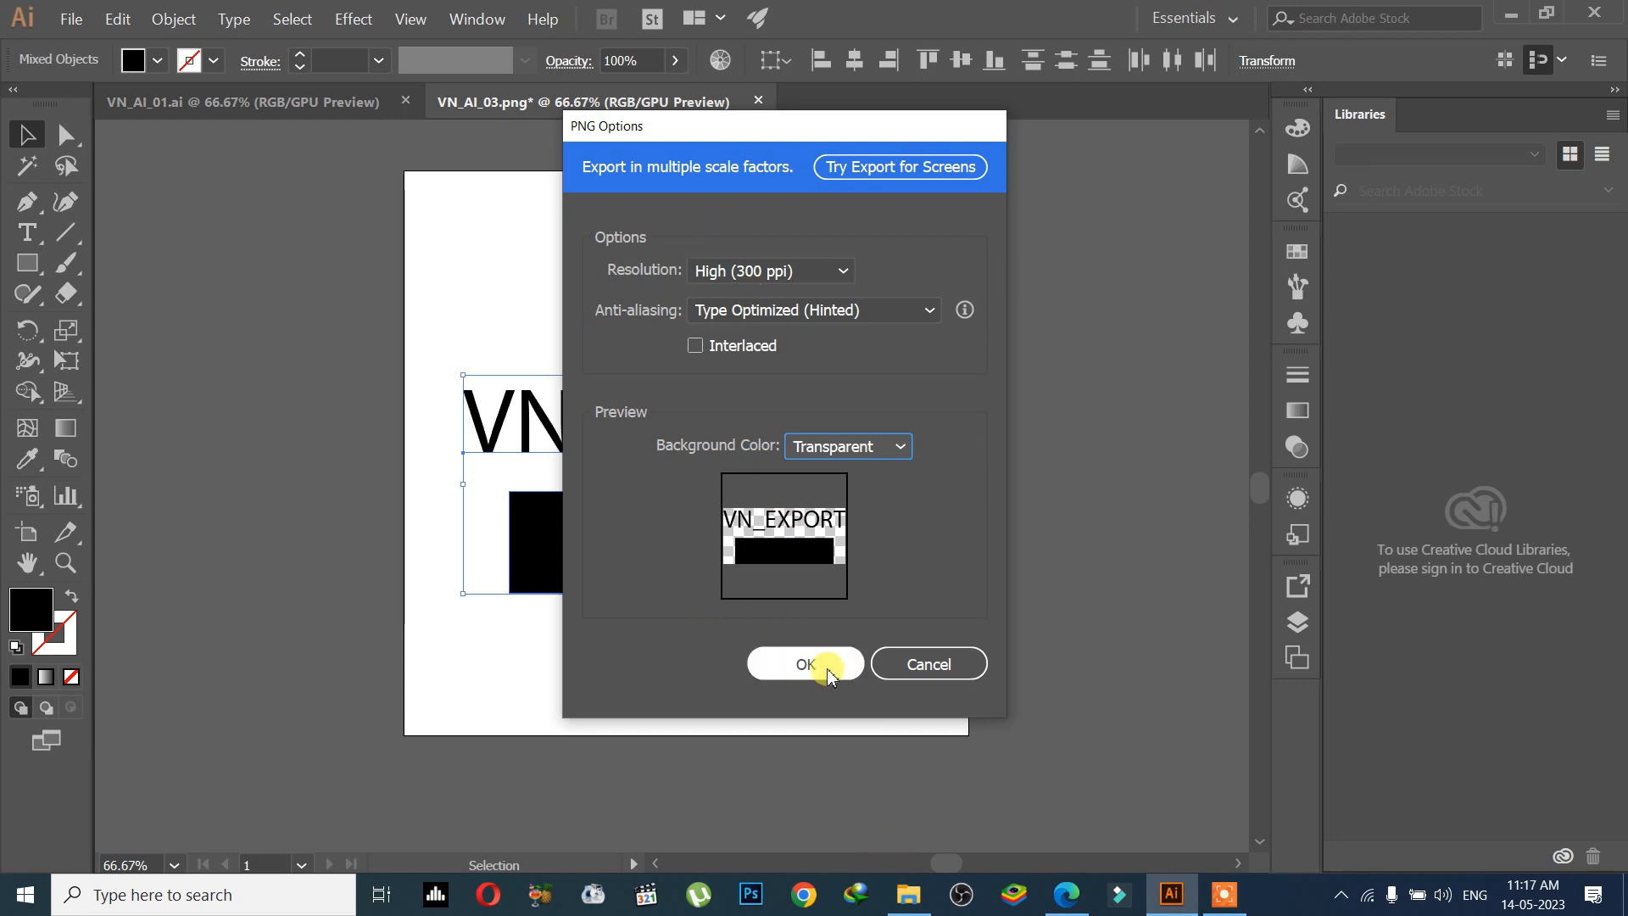
click(823, 669)
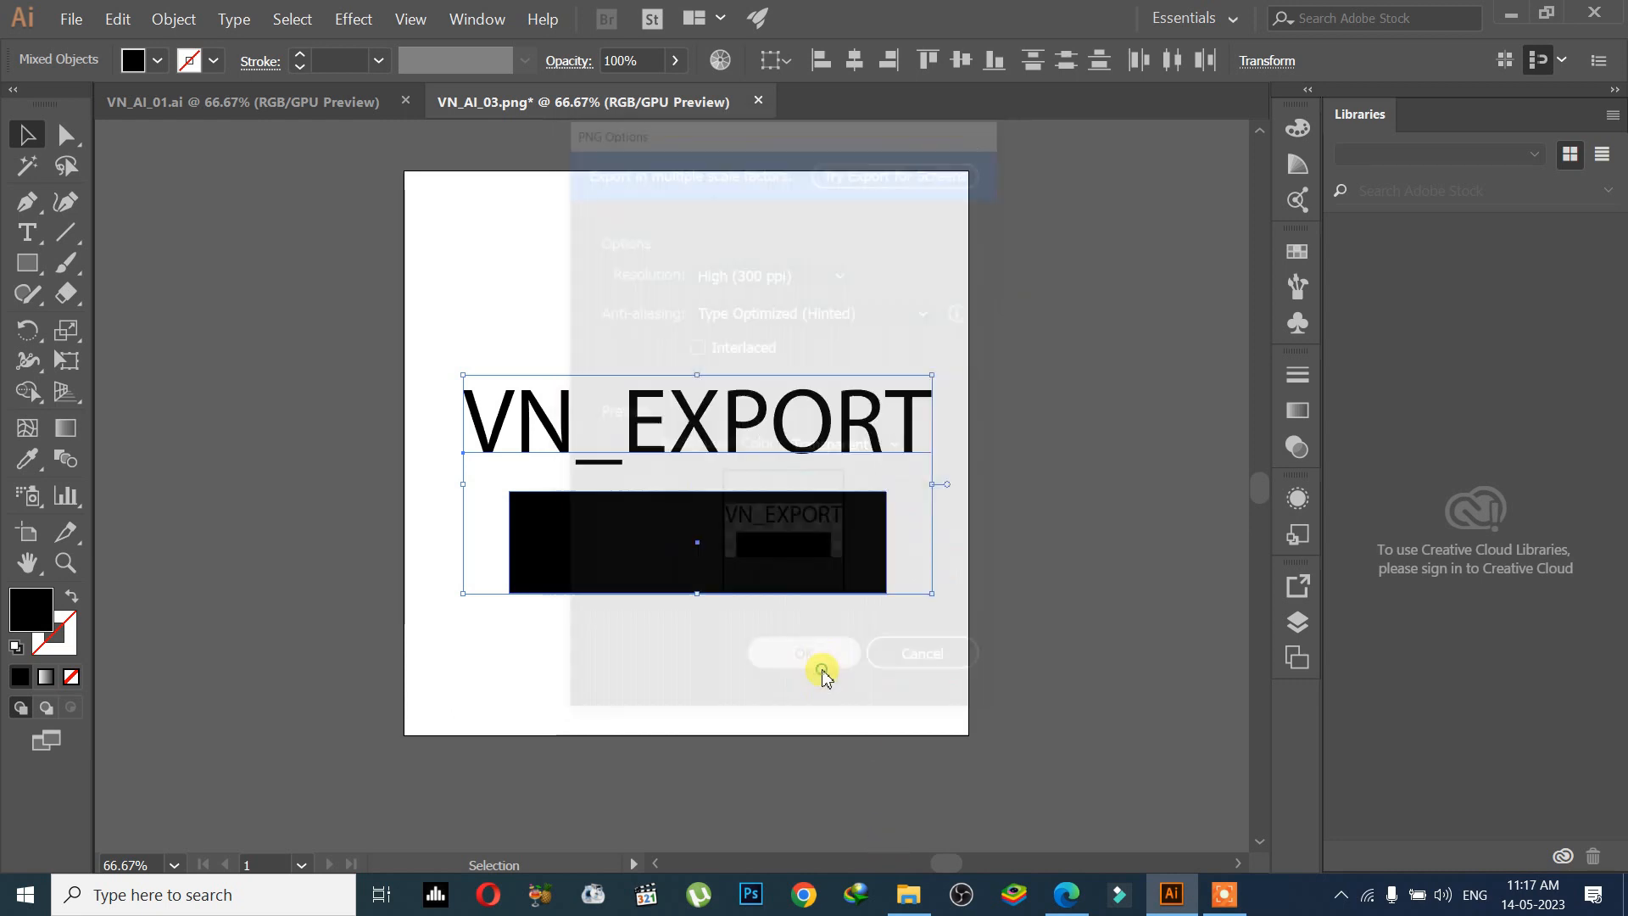
Switch to File Explorer, view the exported VN_AI_03 image, close it and go back to the Illustrator document.
click(899, 892)
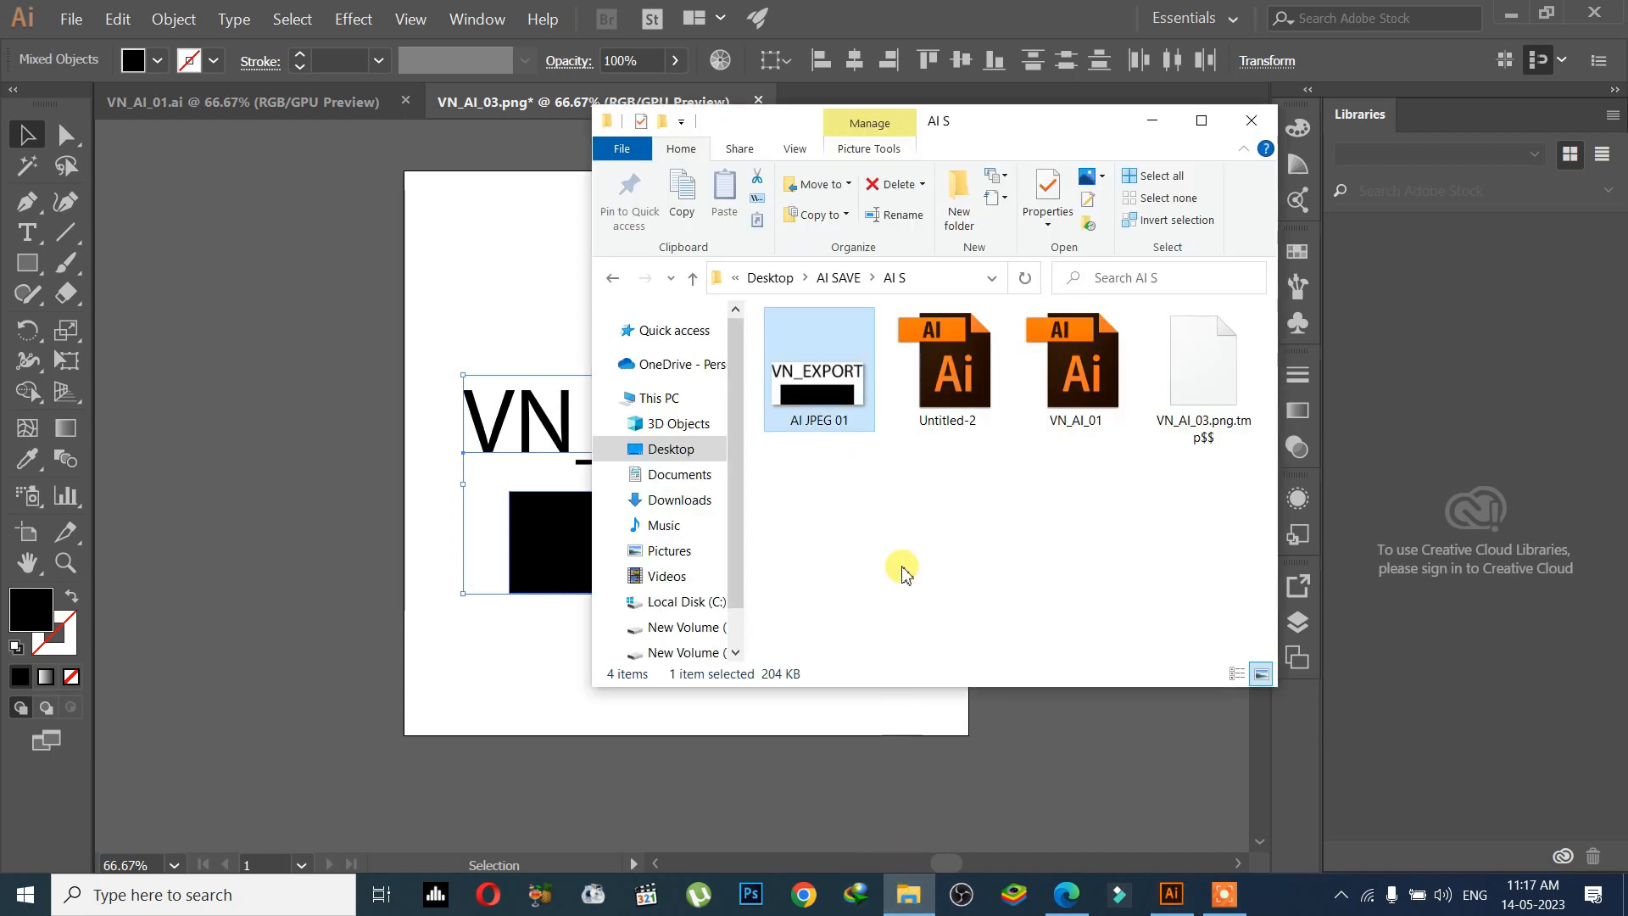
double_click(1208, 381)
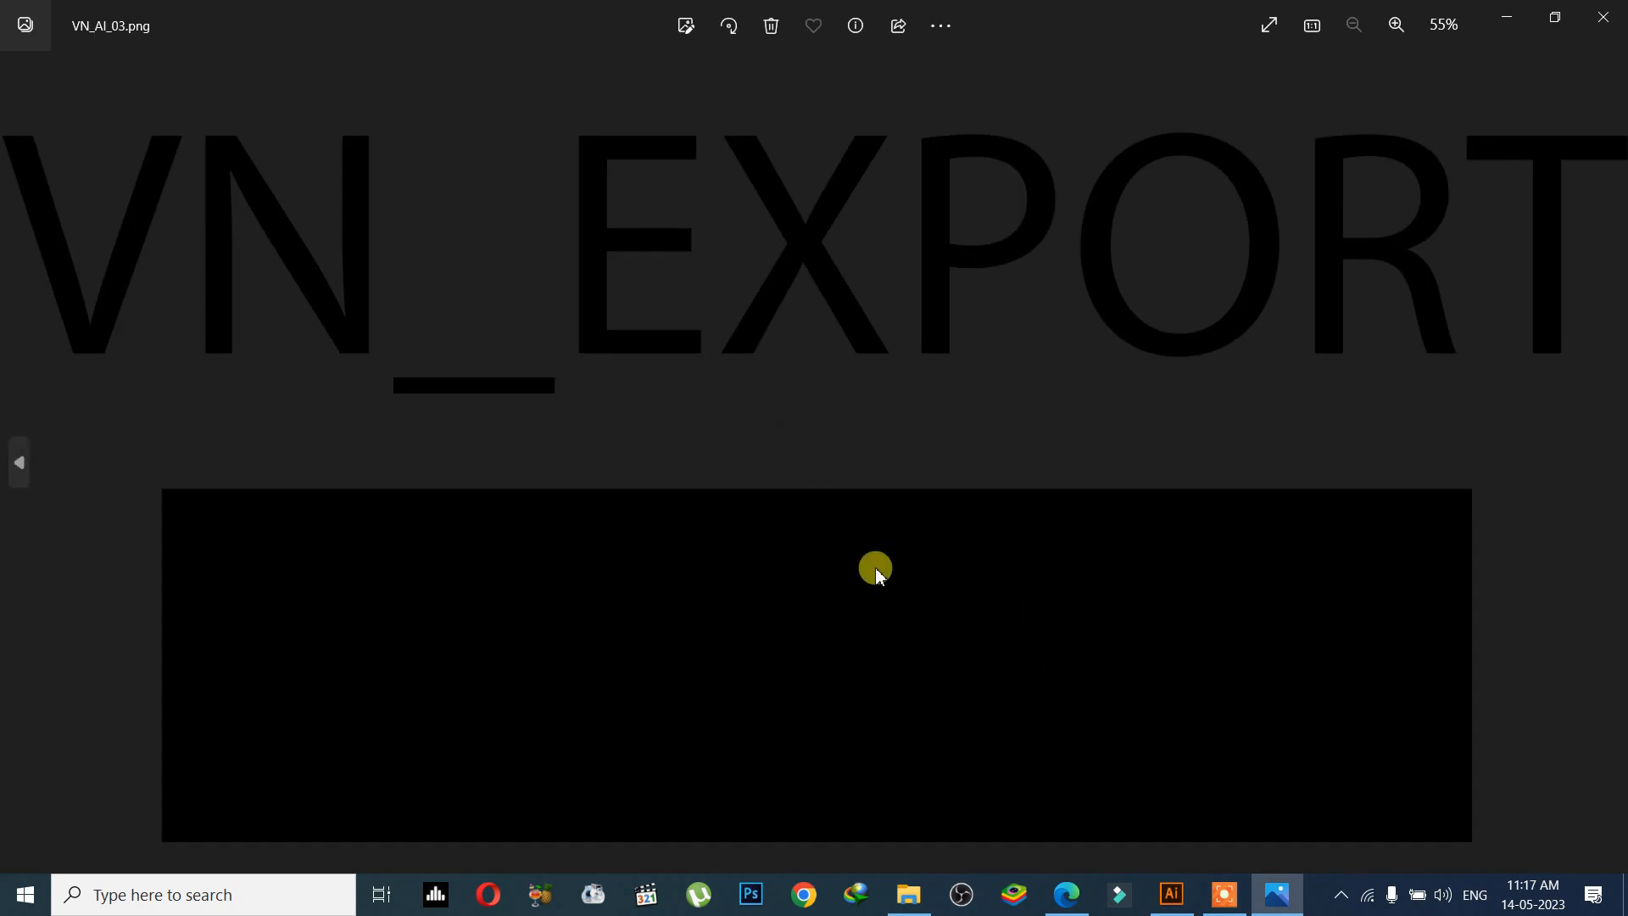
scroll(876, 567, up, 5)
scroll(1047, 680, down, 5)
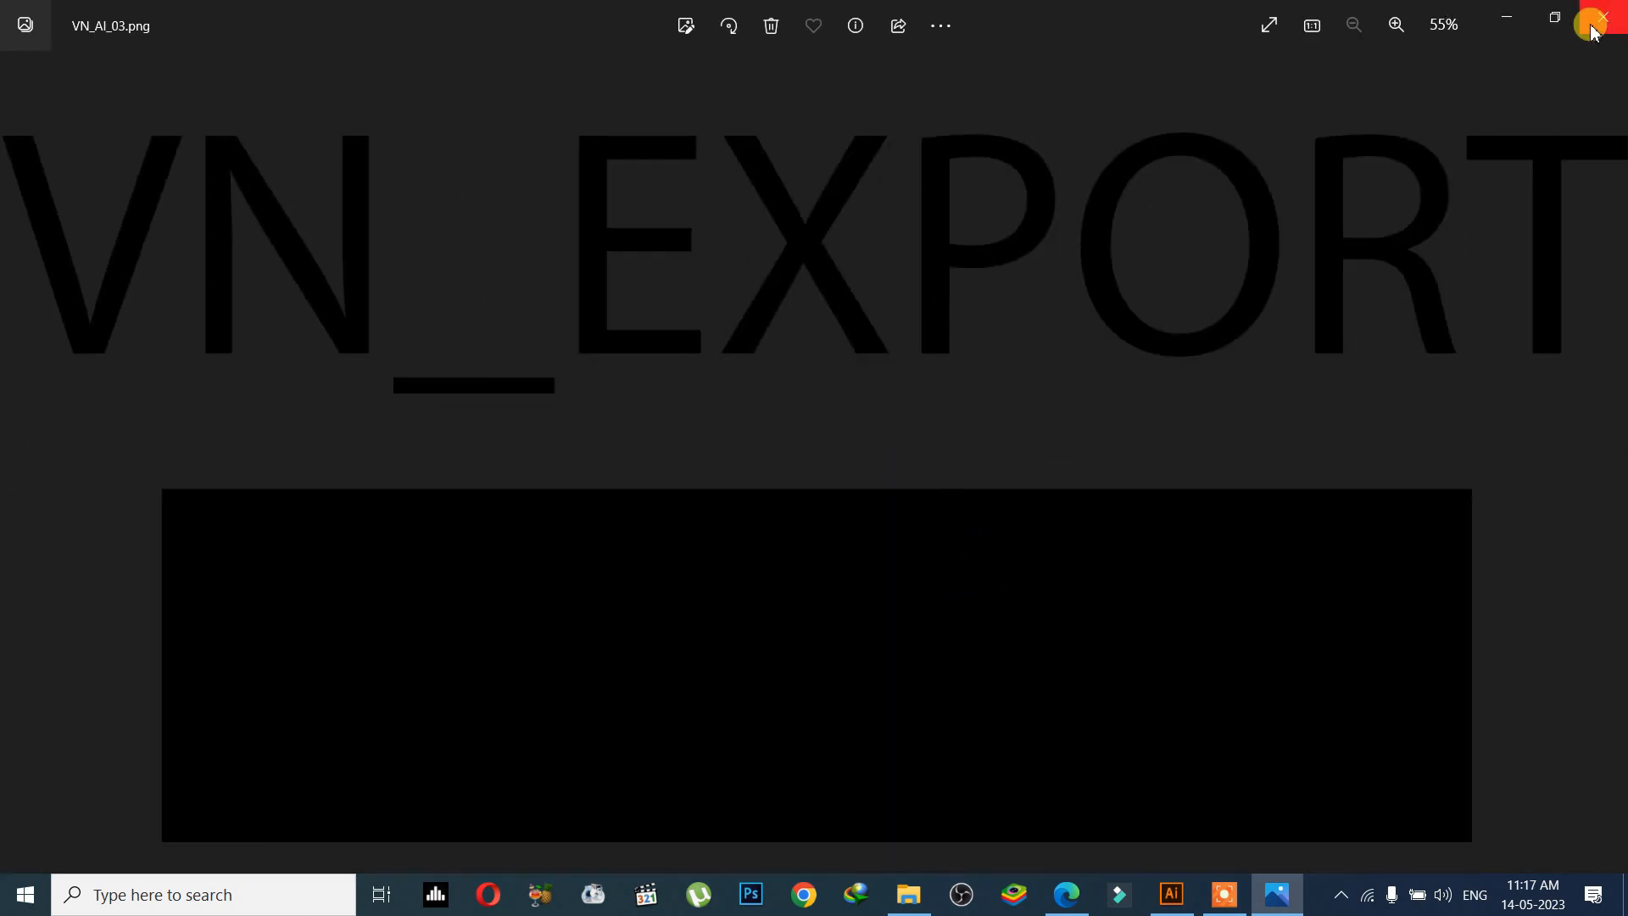
click(1598, 33)
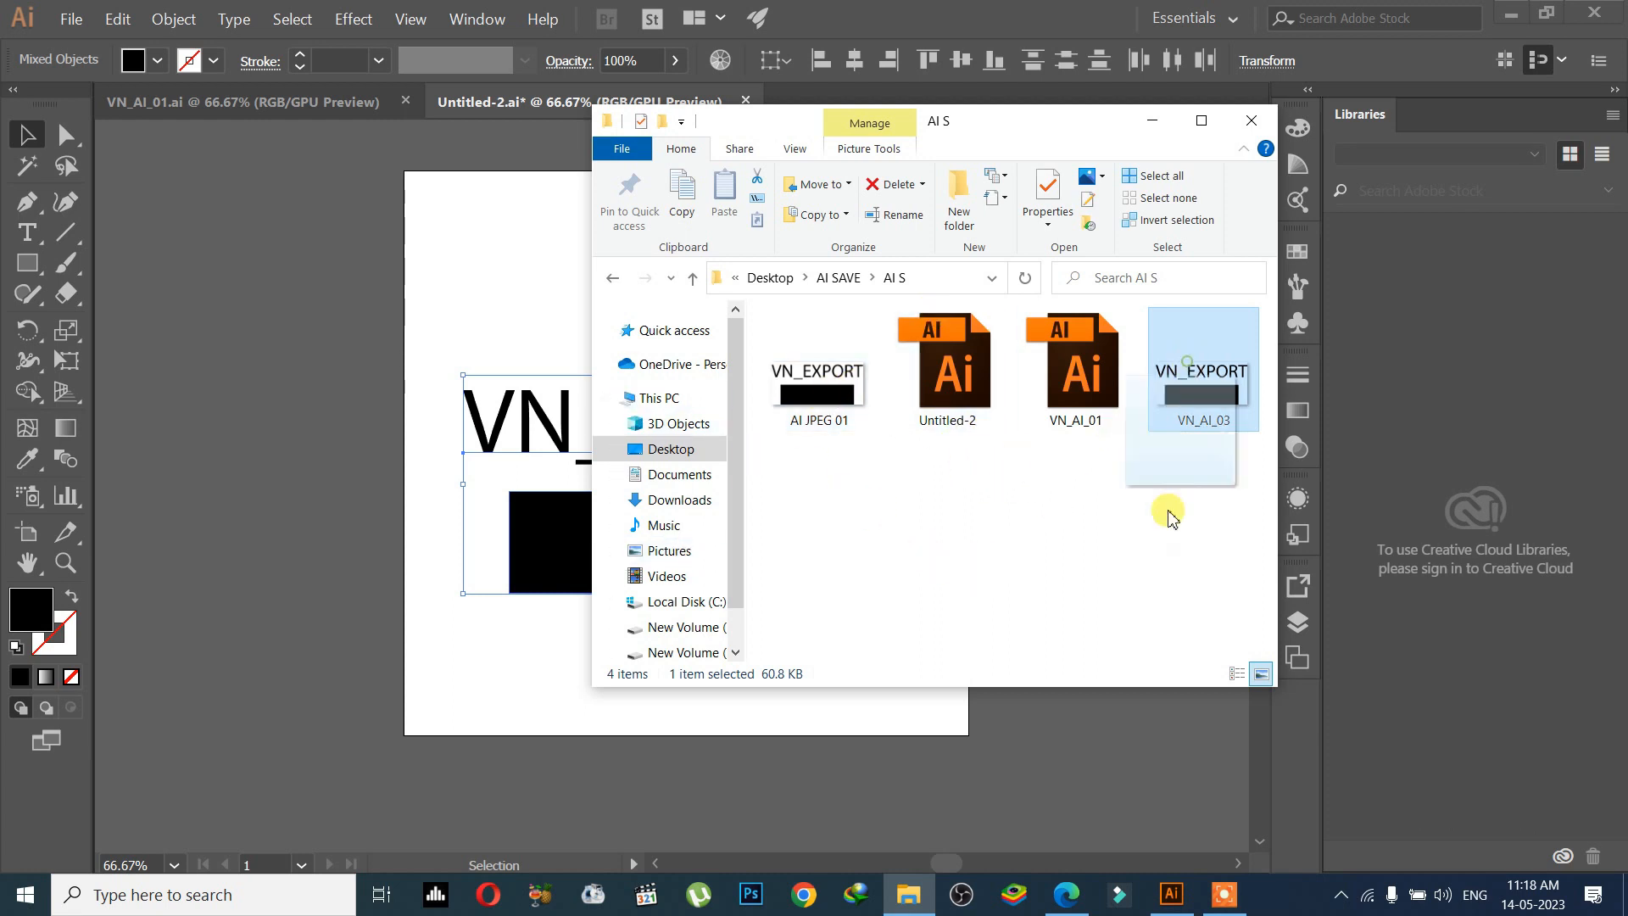
drag(1213, 396, 1075, 526)
double_click(853, 427)
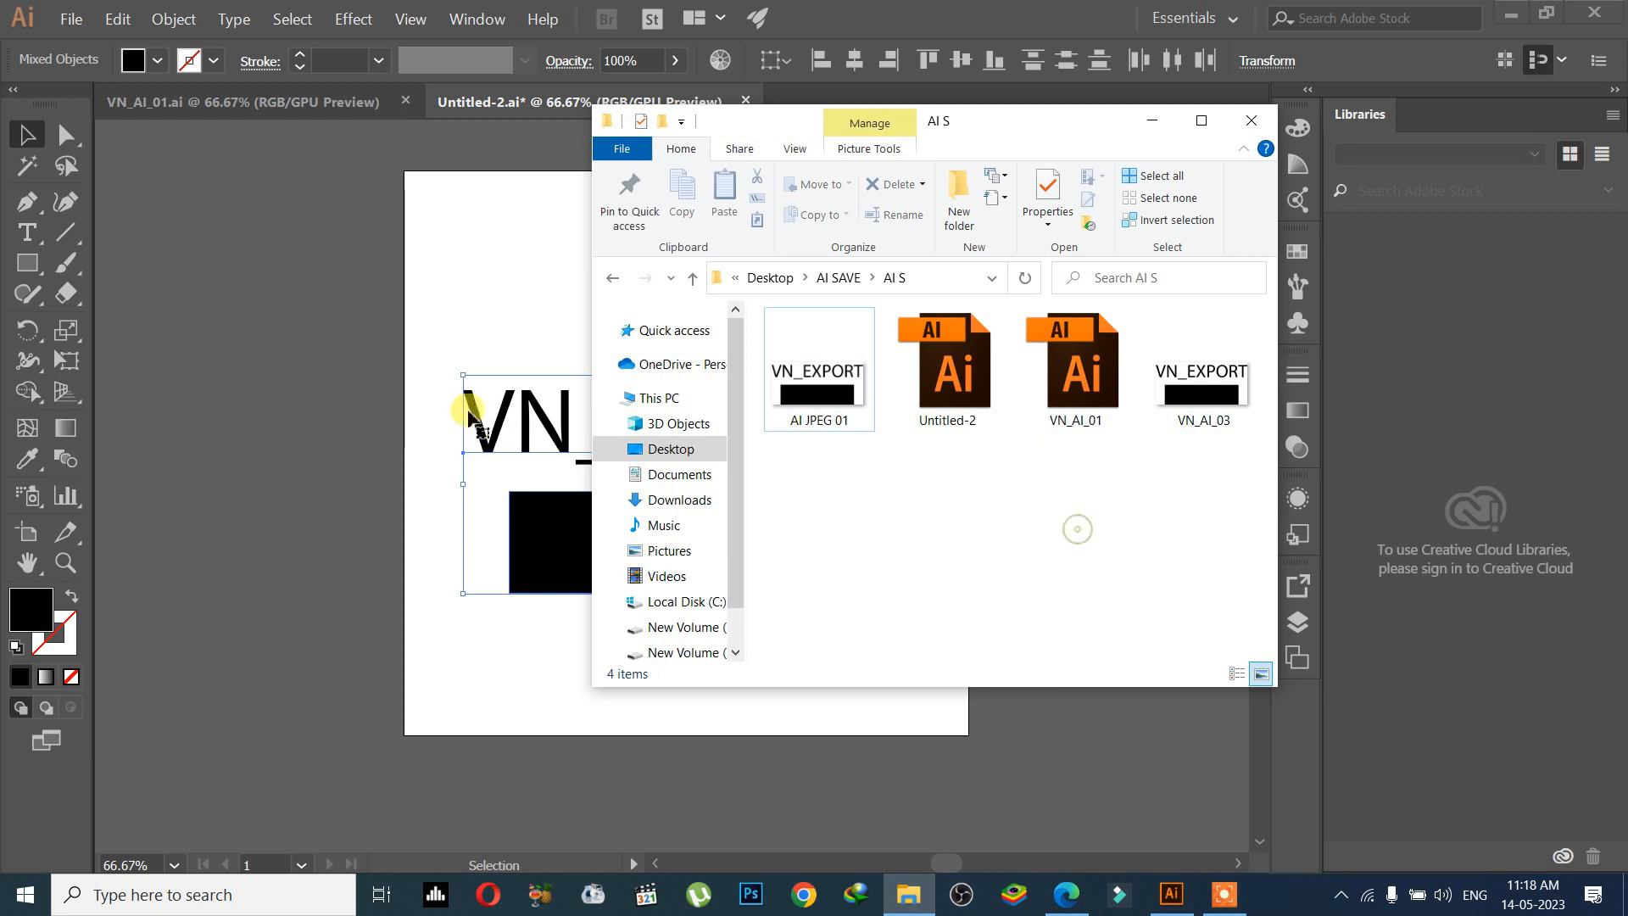
click(250, 236)
click(71, 18)
mouse_move(167, 355)
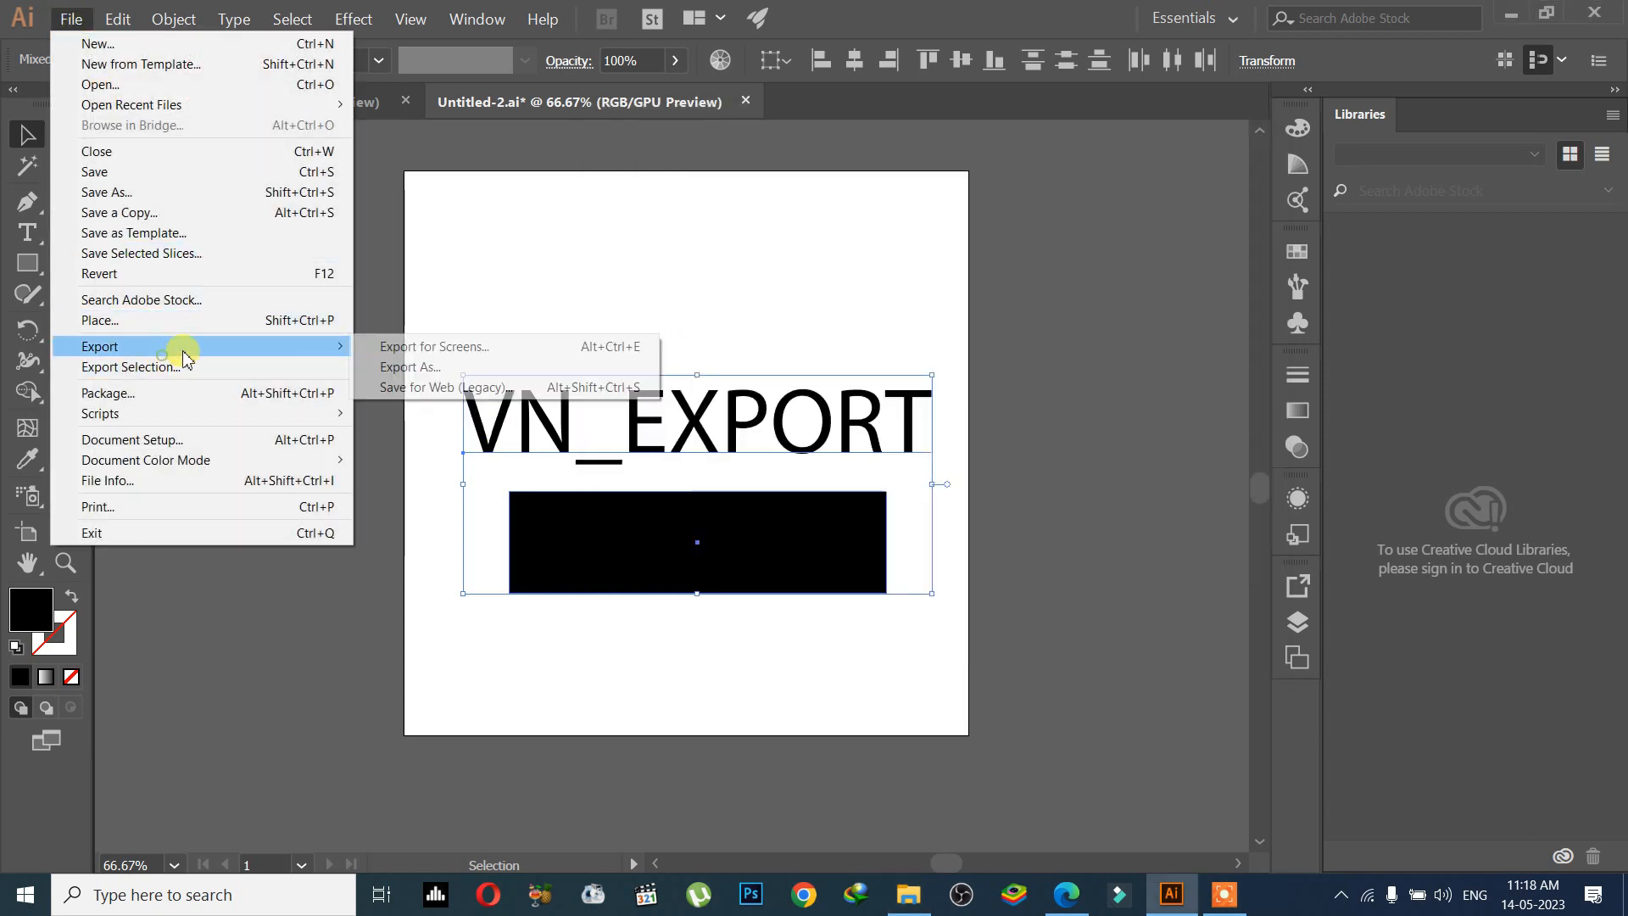
click(412, 367)
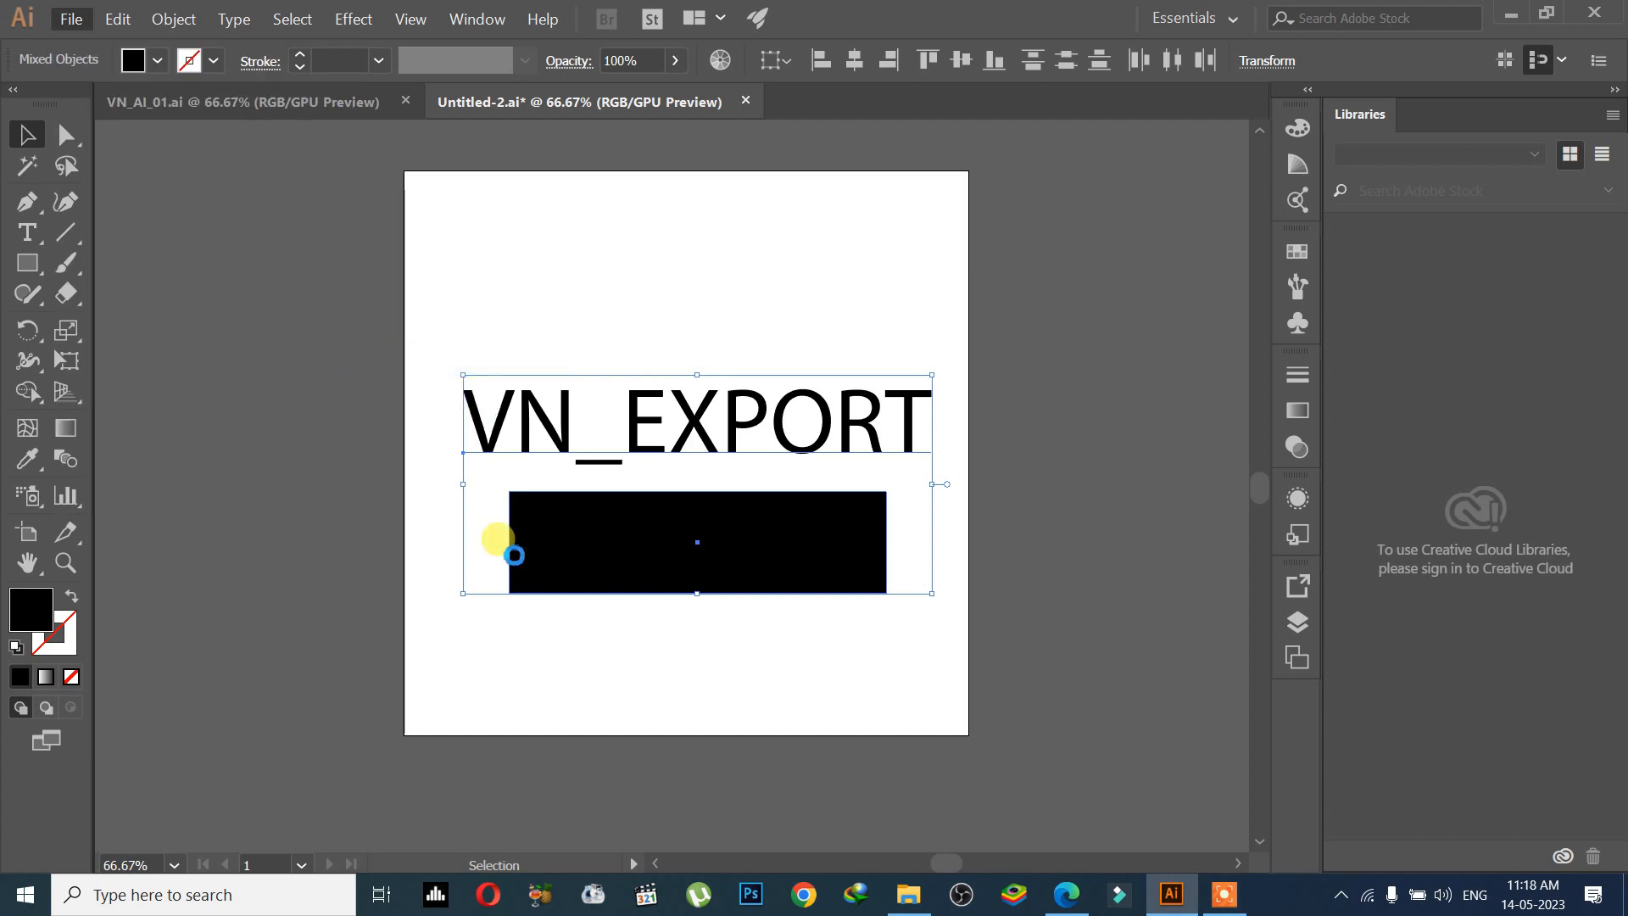
click(552, 620)
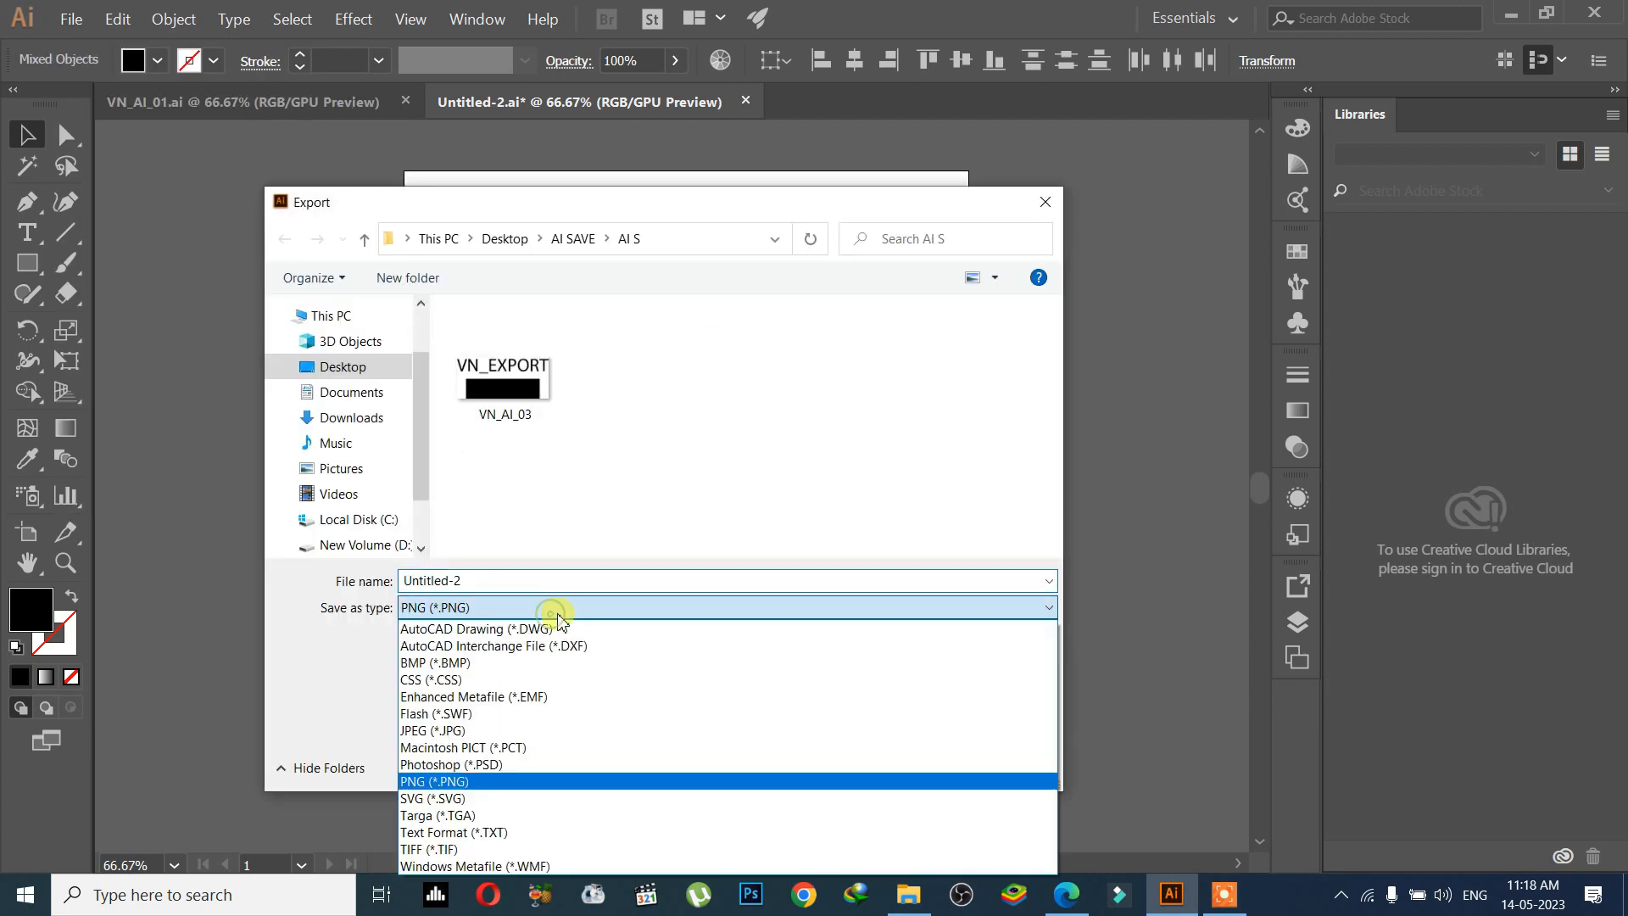
click(553, 731)
click(556, 607)
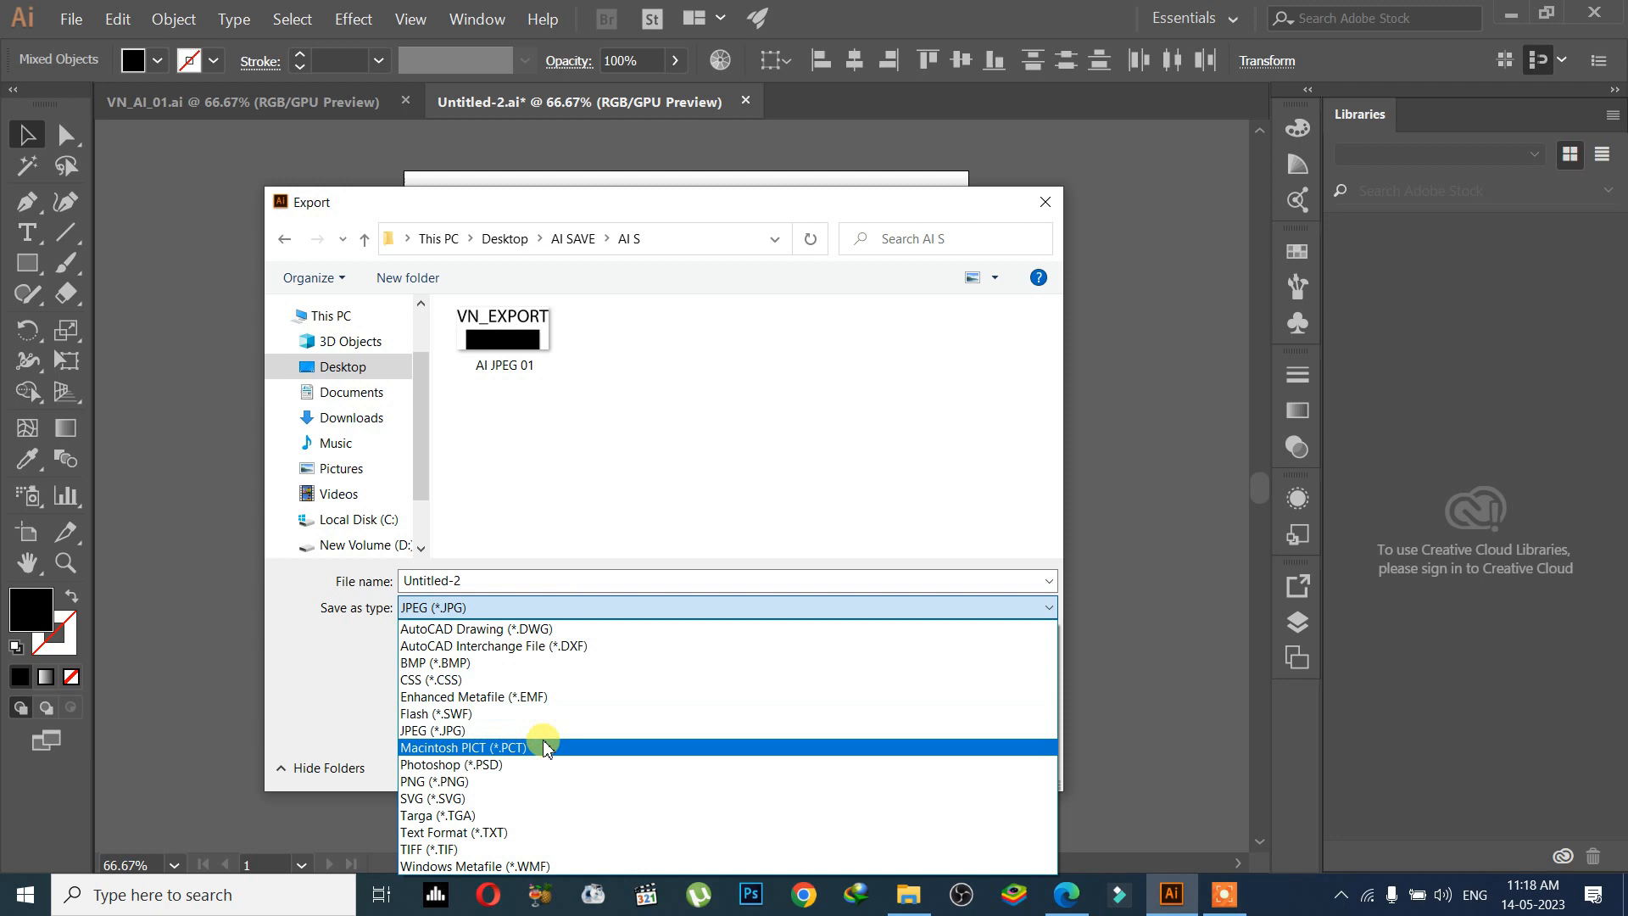
click(556, 781)
click(1045, 201)
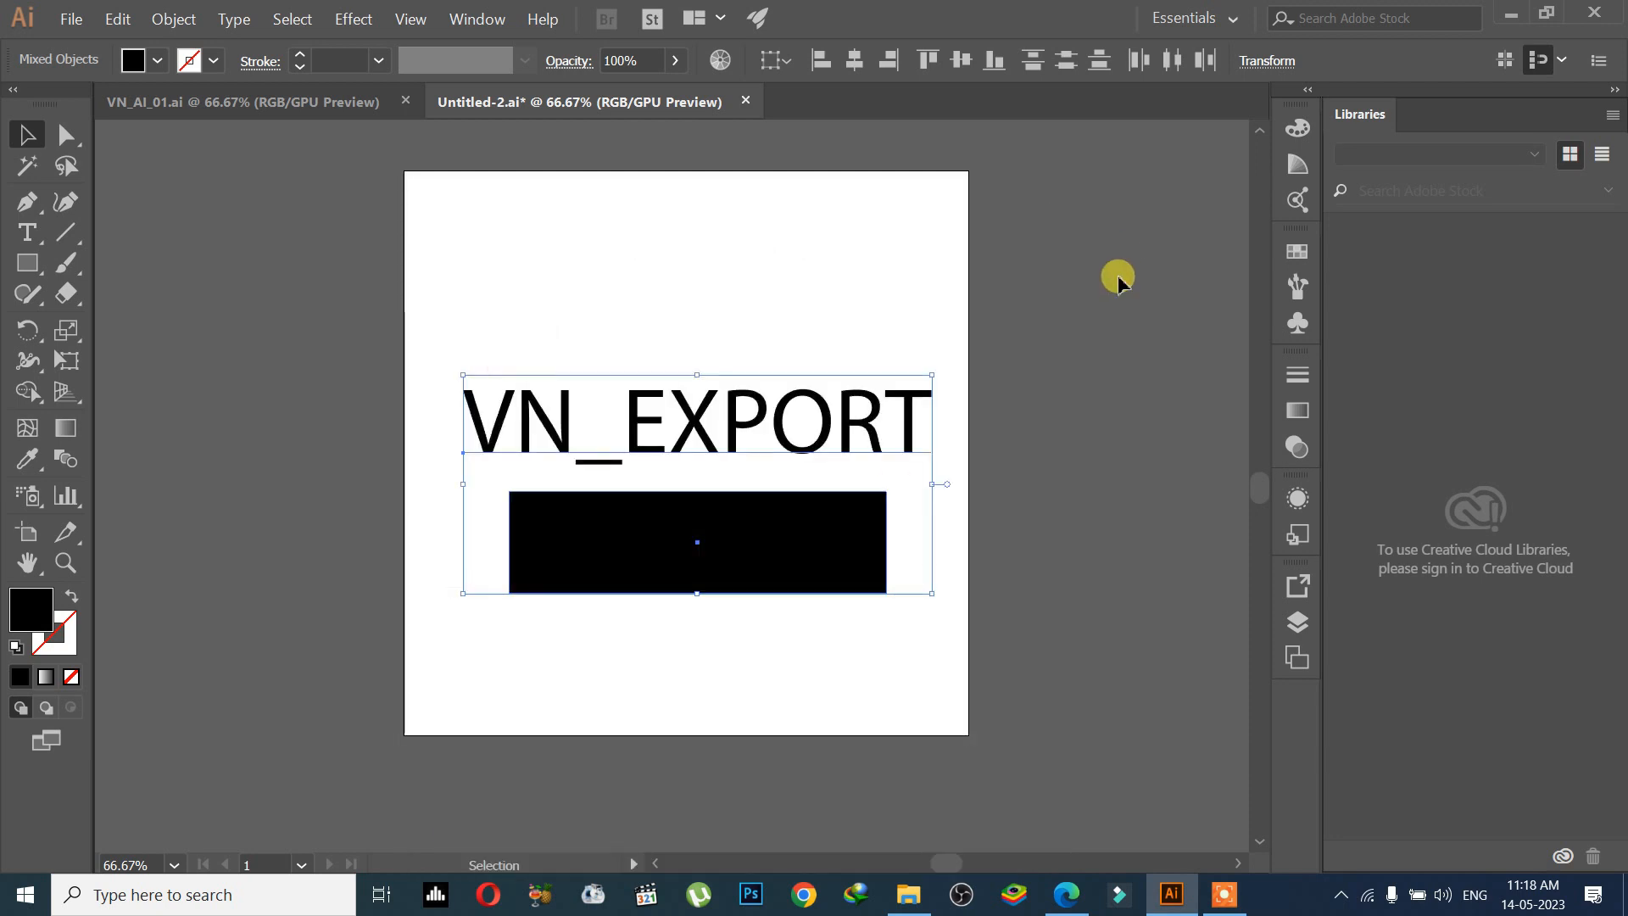